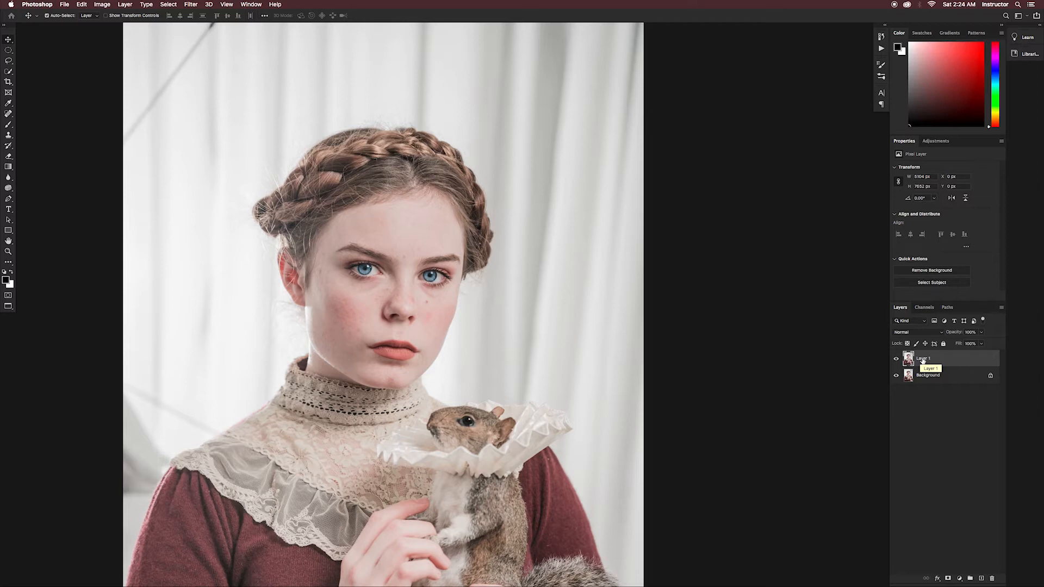
# - Rename the upper copy of the portrait layer as Alice
pyautogui.doubleClick(923, 361)
pyautogui.write('Alice')
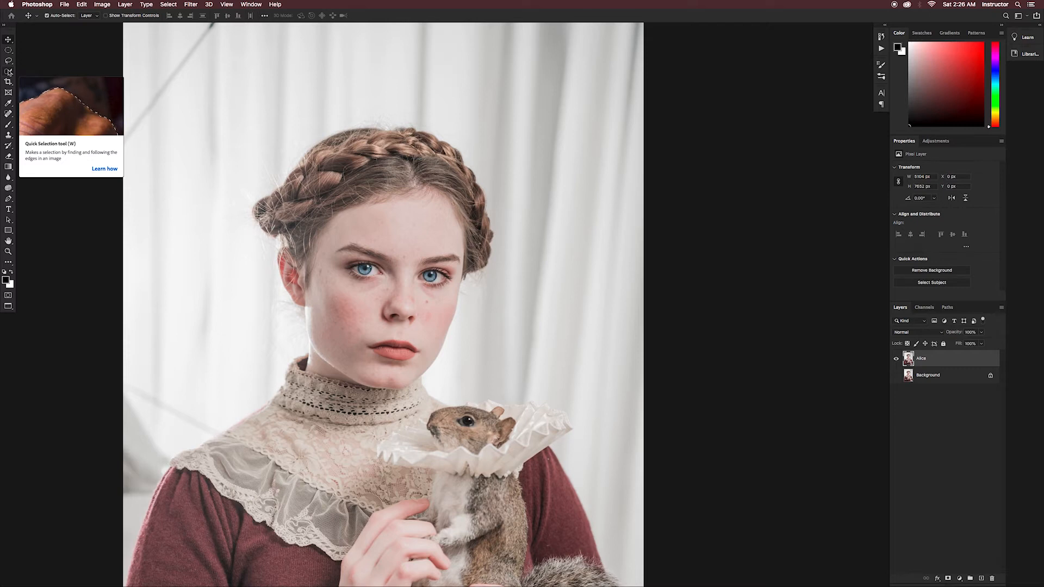
# - Select the burgundy sweater's sleeves and body on the Alice layer with an enlarged Quick Selection brush
pyautogui.click(9, 72)
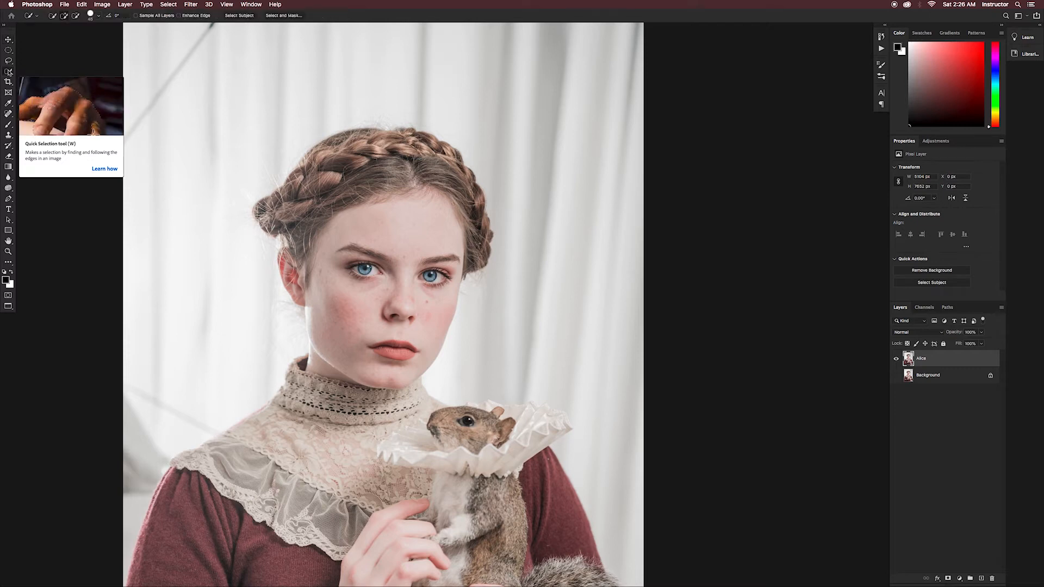
pyautogui.click(9, 73)
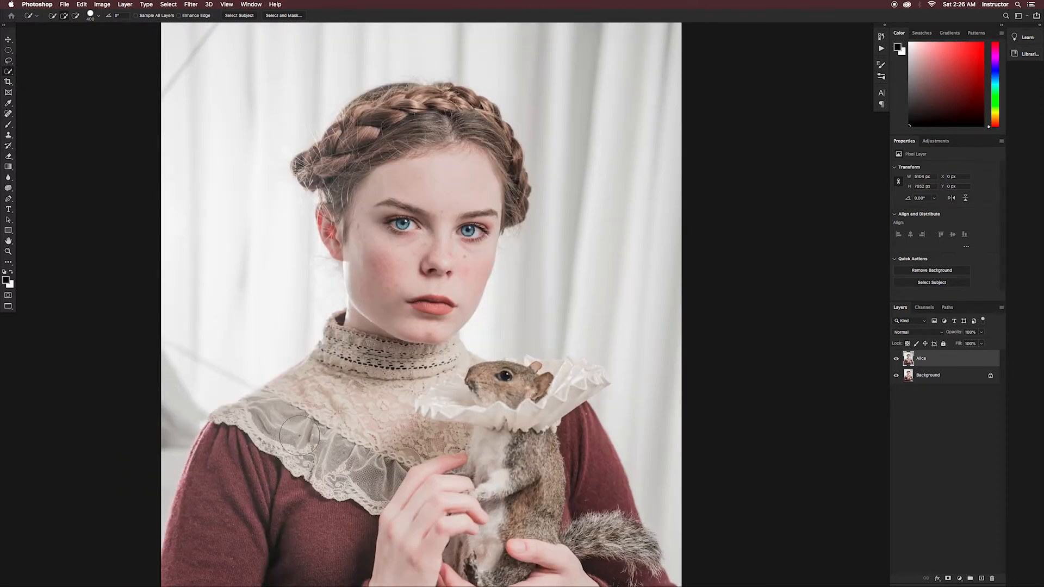
pyautogui.press(']')
pyautogui.press(']')
pyautogui.moveTo(293, 404)
pyautogui.mouseDown()
pyautogui.moveTo(223, 450)
pyautogui.moveTo(195, 531)
pyautogui.moveTo(174, 550)
pyautogui.moveTo(228, 513)
pyautogui.mouseUp()
pyautogui.moveTo(162, 438); pyautogui.dragTo(134, 505)
pyautogui.scroll(-5, 265, 492)
pyautogui.hscroll(-1, 264, 492)
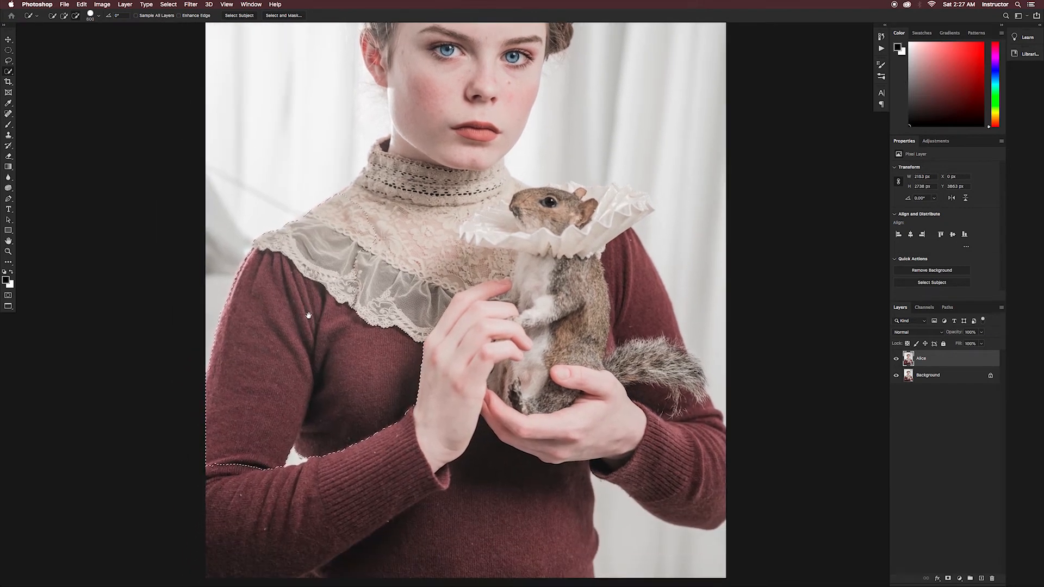
pyautogui.moveTo(232, 460)
pyautogui.mouseDown()
pyautogui.moveTo(221, 547)
pyautogui.moveTo(405, 467)
pyautogui.moveTo(363, 536)
pyautogui.moveTo(506, 450)
pyautogui.moveTo(617, 437)
pyautogui.moveTo(675, 449)
pyautogui.moveTo(677, 383)
pyautogui.moveTo(592, 269)
pyautogui.moveTo(403, 368)
pyautogui.moveTo(277, 460)
pyautogui.moveTo(285, 440)
pyautogui.moveTo(276, 461)
pyautogui.moveTo(296, 475)
pyautogui.moveTo(305, 448)
pyautogui.mouseUp()
# - Refine the selection around the forearm and the squirrel's tail with a much smaller Quick Selection brush
pyautogui.press('[')
pyautogui.press('[')
pyautogui.press('[')
pyautogui.press('[')
pyautogui.press('[')
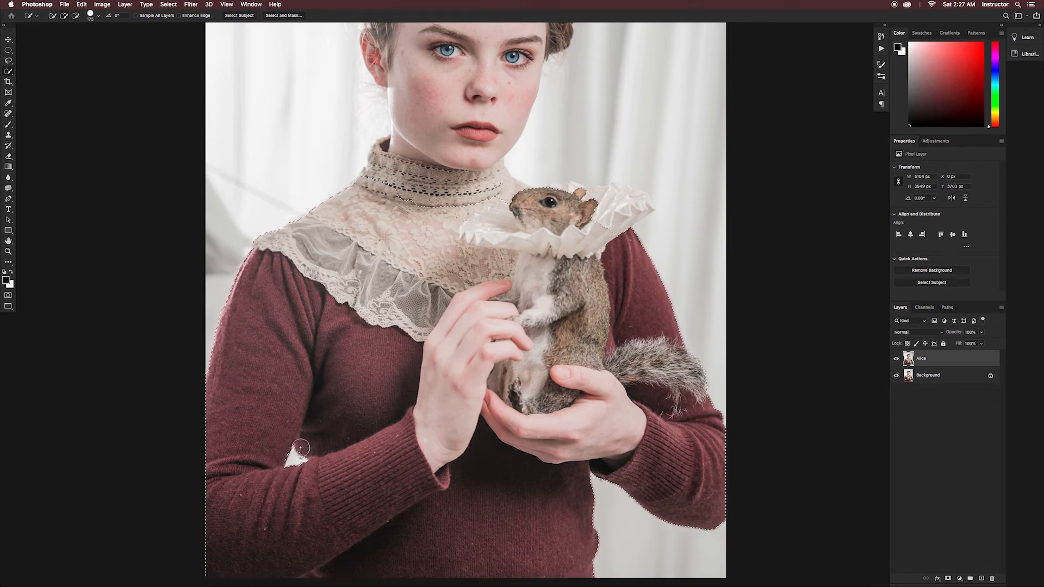
pyautogui.press('[')
pyautogui.press('[')
pyautogui.press('[')
pyautogui.press('[')
pyautogui.press('[')
pyautogui.press('[')
pyautogui.press('super+plus')
pyautogui.press('super+plus')
pyautogui.moveTo(599, 478); pyautogui.dragTo(520, 296)
pyautogui.press('[')
pyautogui.press('[')
pyautogui.press('[')
pyautogui.press('[')
pyautogui.press('[')
pyautogui.press('[')
pyautogui.press('[')
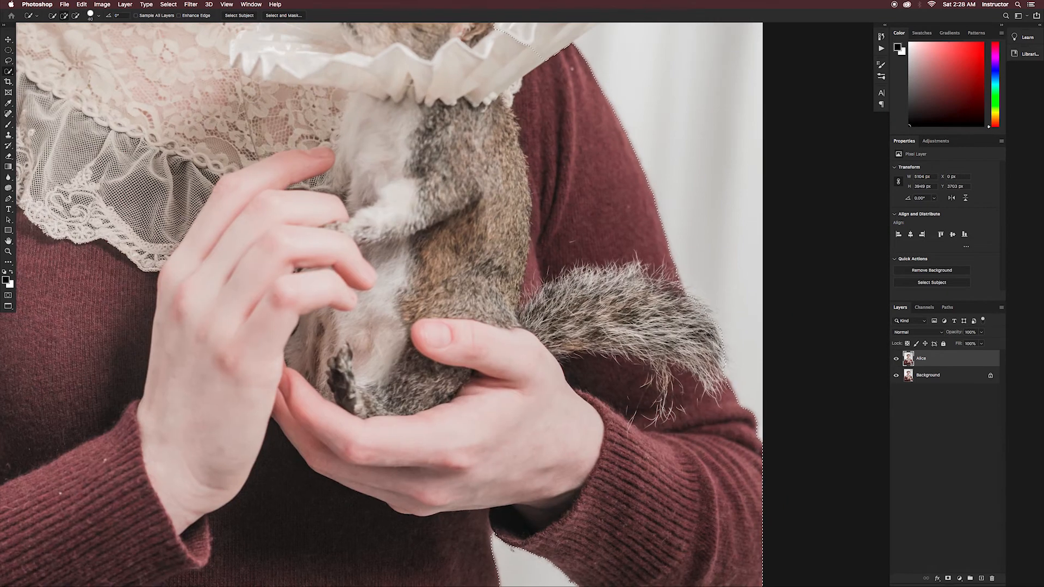
pyautogui.moveTo(694, 318)
pyautogui.mouseDown()
pyautogui.moveTo(677, 315)
pyautogui.moveTo(721, 291)
pyautogui.mouseUp()
# - Add the squirrel's white ruff and the area around its head to the selection with a small brush
pyautogui.moveTo(616, 180)
pyautogui.mouseDown()
pyautogui.moveTo(669, 298)
pyautogui.moveTo(675, 490)
pyautogui.mouseUp()
pyautogui.click(604, 352)
pyautogui.moveTo(603, 352)
pyautogui.mouseDown()
pyautogui.moveTo(517, 287)
pyautogui.moveTo(627, 286)
pyautogui.moveTo(600, 268)
pyautogui.moveTo(658, 288)
pyautogui.moveTo(669, 319)
pyautogui.mouseUp()
pyautogui.press('[')
pyautogui.press('[')
pyautogui.press('[')
pyautogui.press('[')
pyautogui.press('[')
pyautogui.press('[')
pyautogui.press('[')
pyautogui.press('[')
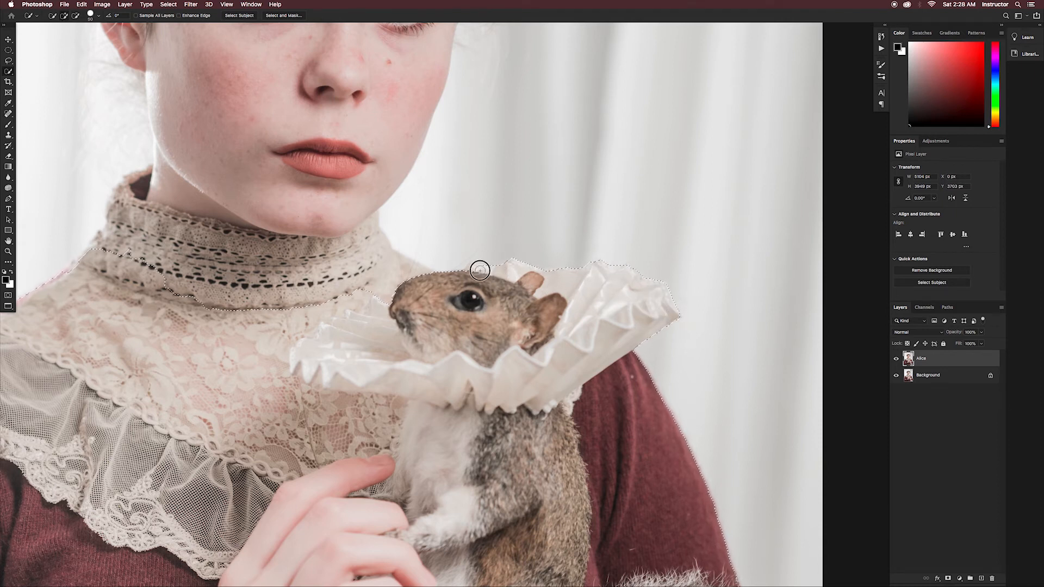
pyautogui.moveTo(396, 252)
pyautogui.mouseDown()
pyautogui.moveTo(427, 274)
pyautogui.moveTo(386, 249)
pyautogui.mouseUp()
# - Refine the selection along the lace shoulder and up the high neck collar
pyautogui.moveTo(225, 268); pyautogui.dragTo(456, 309)
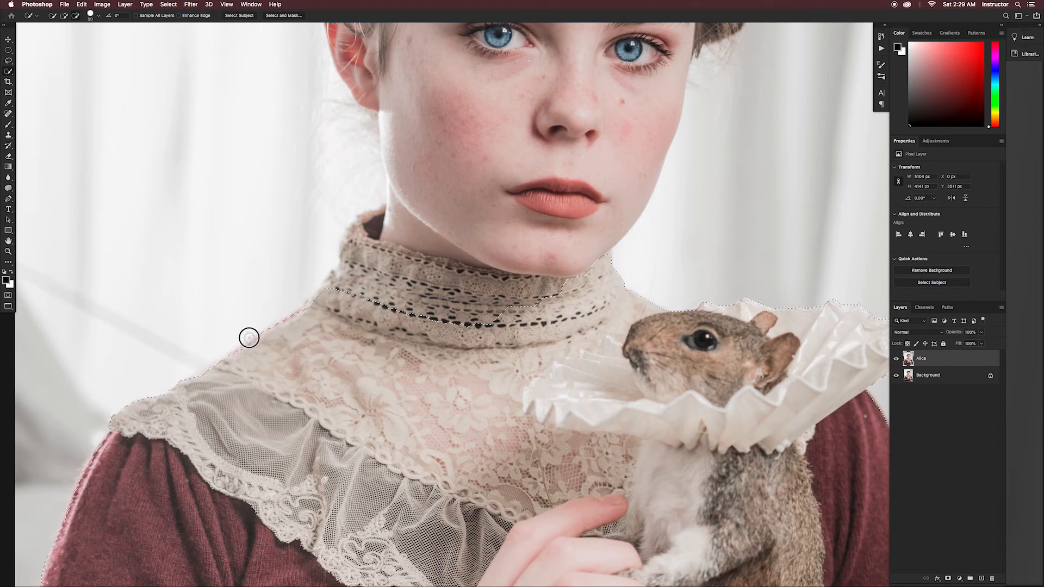
pyautogui.keyDown('alt'); pyautogui.click(286, 315); pyautogui.keyUp('alt')
pyautogui.click(288, 327)
pyautogui.moveTo(322, 297)
pyautogui.mouseDown()
pyautogui.moveTo(353, 230)
pyautogui.moveTo(387, 210)
pyautogui.moveTo(384, 136)
pyautogui.moveTo(376, 158)
pyautogui.mouseUp()
# - Extend the selection over the face, ear and braided hair, refining the braid's edge with a smaller brush
pyautogui.scroll(5, 401, 302)
pyautogui.moveTo(401, 301)
pyautogui.mouseDown()
pyautogui.moveTo(356, 215)
pyautogui.moveTo(355, 225)
pyautogui.moveTo(358, 158)
pyautogui.moveTo(442, 385)
pyautogui.mouseUp()
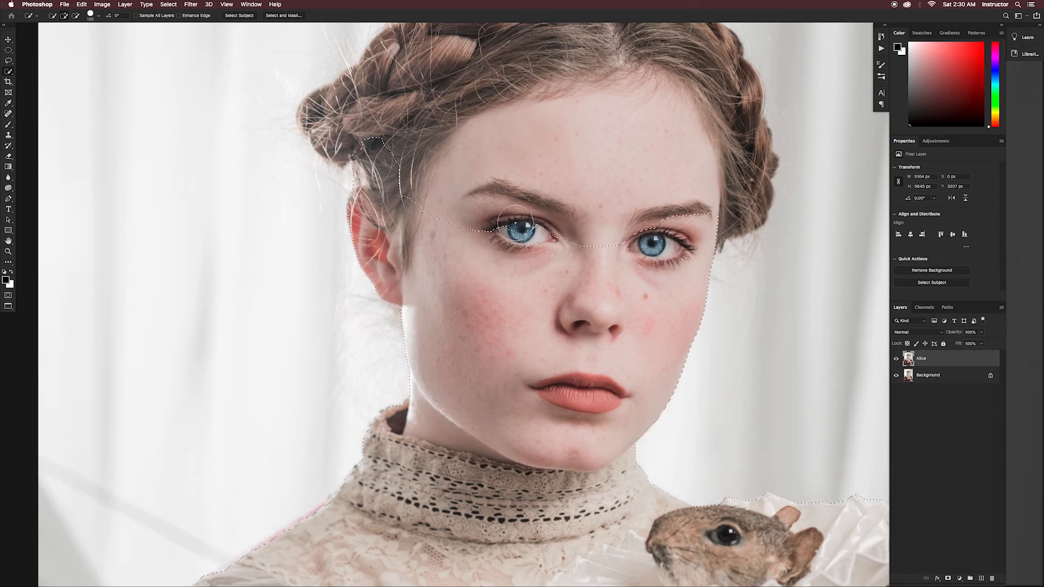
pyautogui.scroll(4, 581, 188)
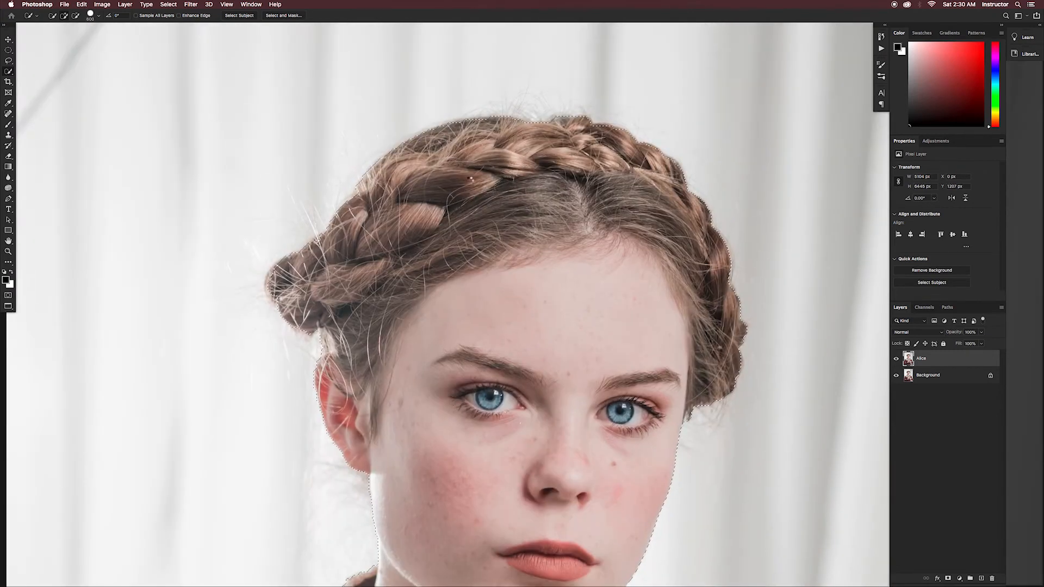
pyautogui.press('[')
pyautogui.press('[')
pyautogui.press('[')
pyautogui.press('[')
pyautogui.press('[')
pyautogui.press('[')
pyautogui.press('[')
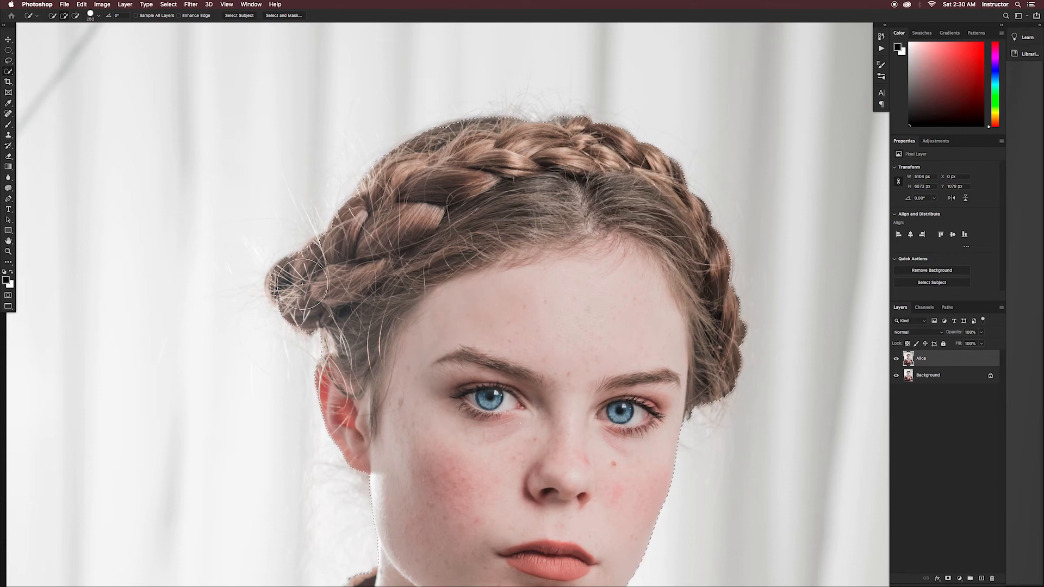
pyautogui.click(281, 286)
pyautogui.scroll(-5, 552, 350)
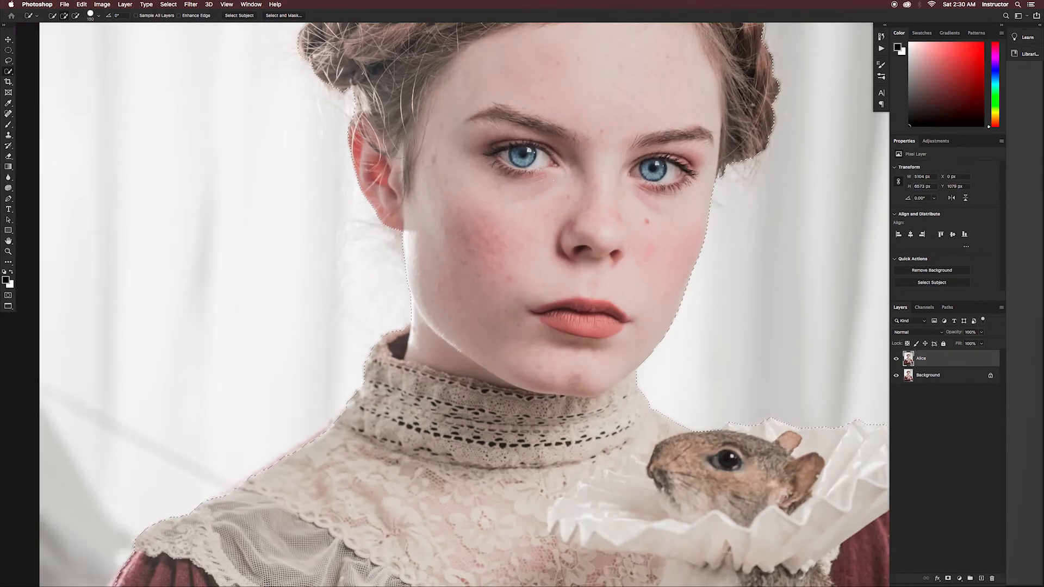
# - Turn the selection into a layer mask on the Alice layer and hide the Background layer
pyautogui.press('super+0')
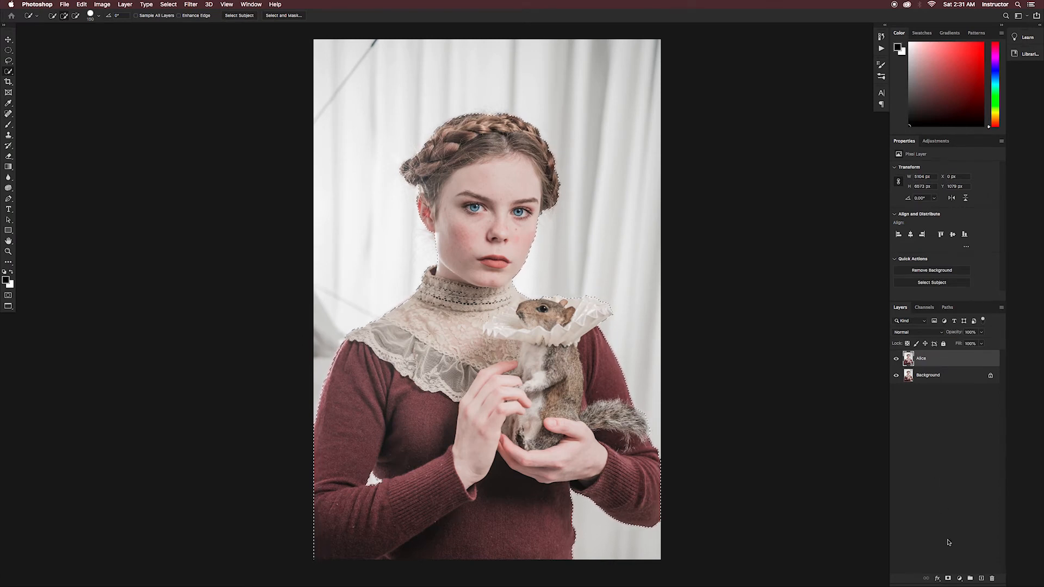
pyautogui.click(950, 580)
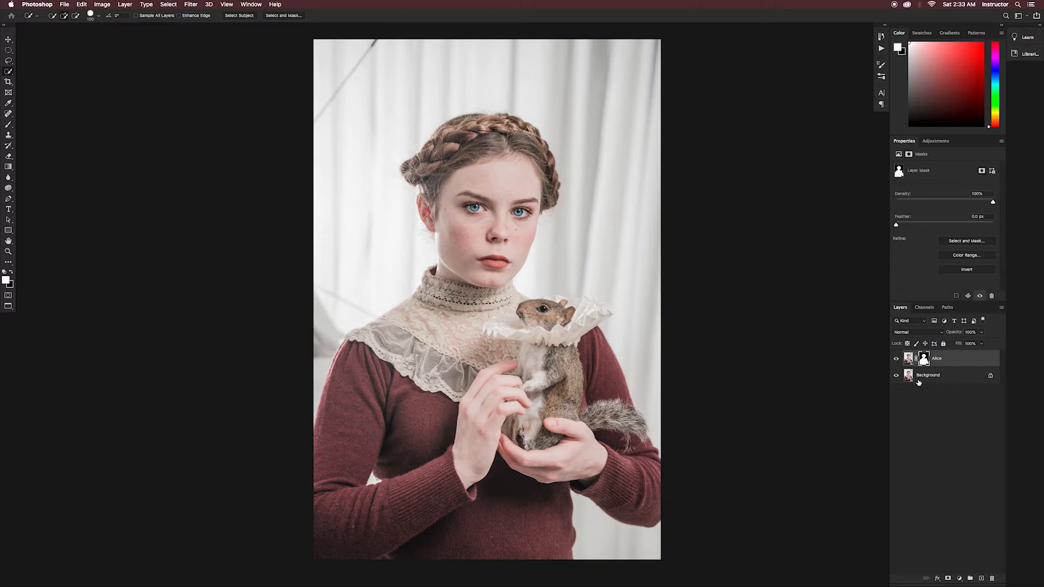
pyautogui.click(897, 375)
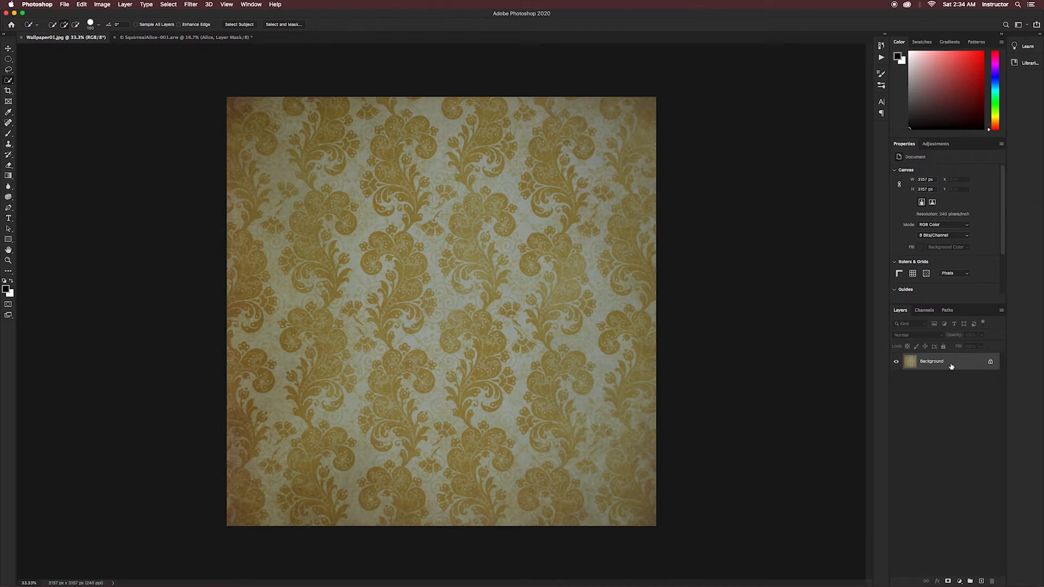
# - Copy the wallpaper image's Background layer from Wallpaper01.jpg into the portrait document
pyautogui.moveTo(951, 367); pyautogui.dragTo(208, 39)
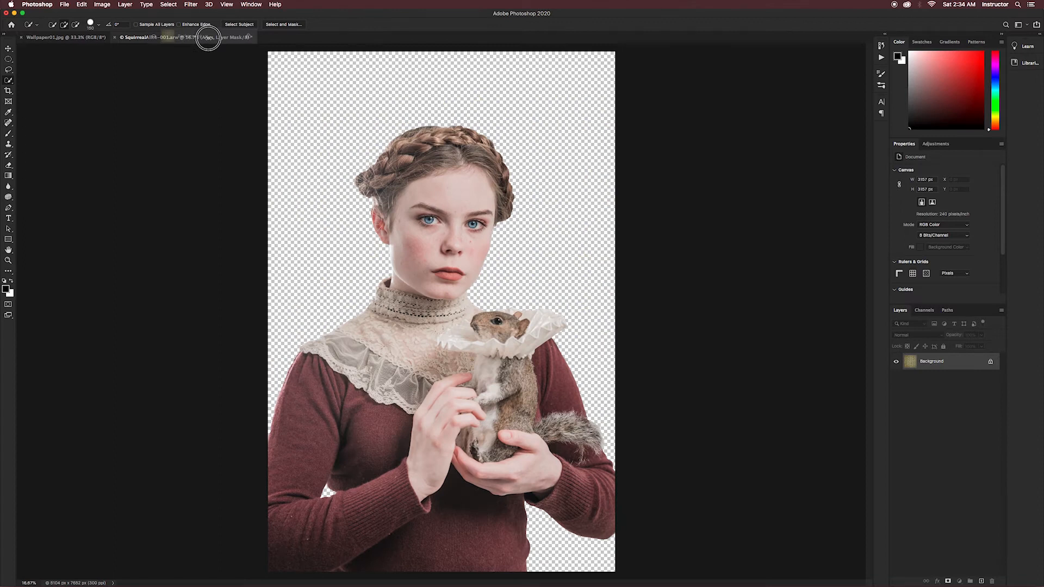
pyautogui.moveTo(209, 38); pyautogui.dragTo(447, 248)
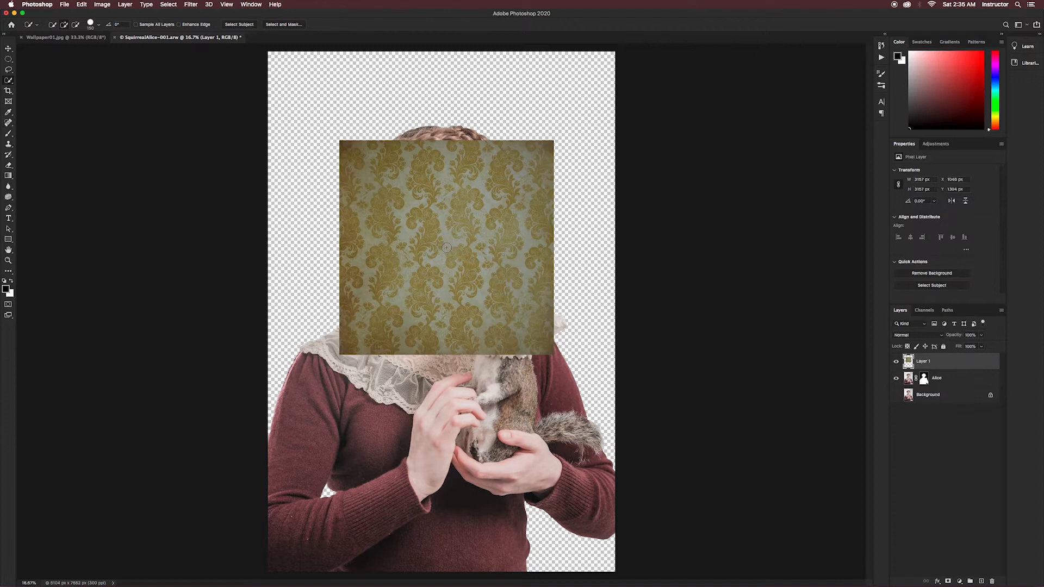
pyautogui.press('super+minus')
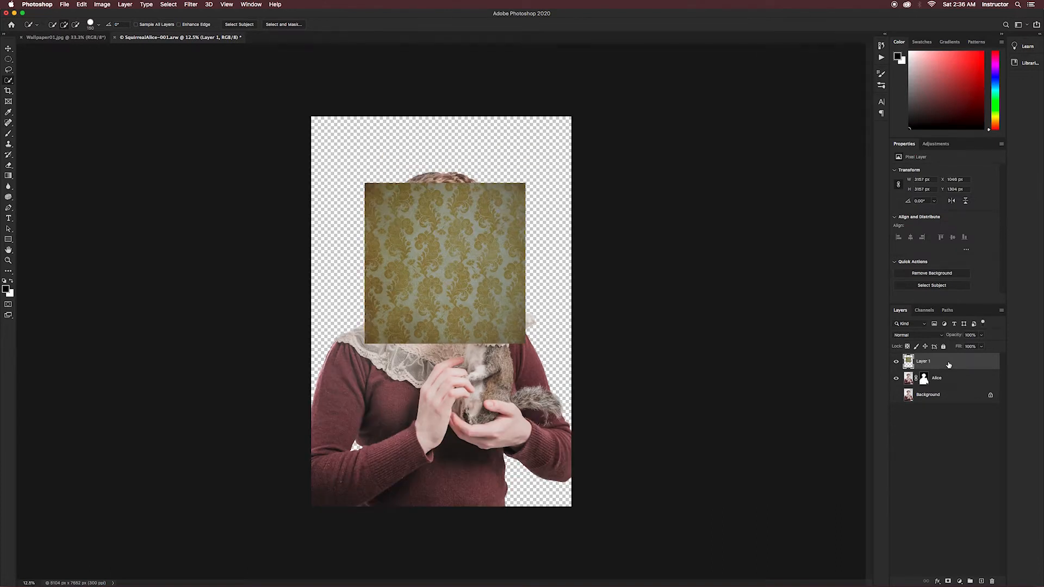
# - Convert the pasted wallpaper layer to a Smart Object and rename it Wallpaper
pyautogui.rightClick(950, 365)
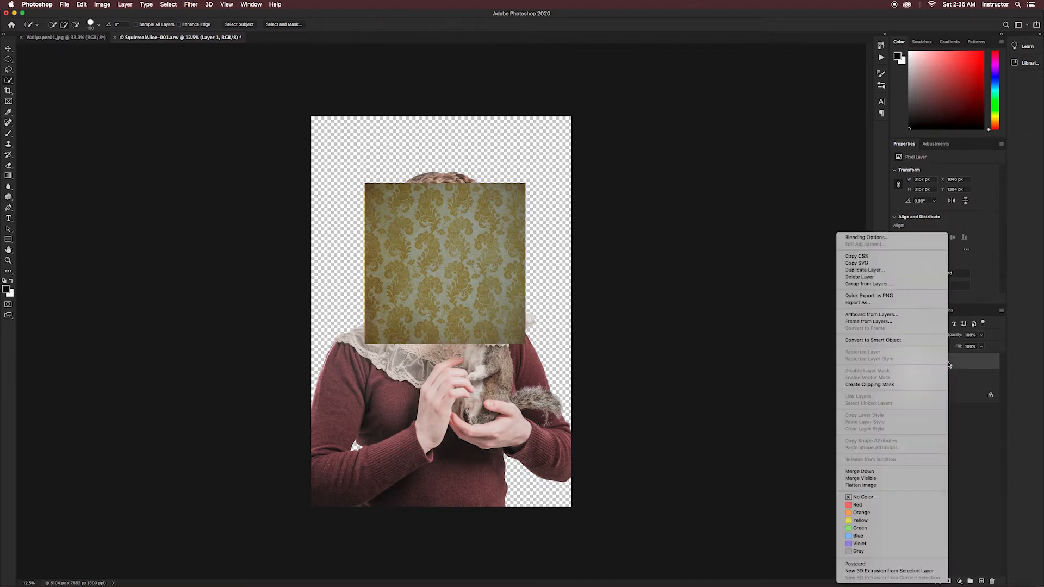
pyautogui.click(887, 341)
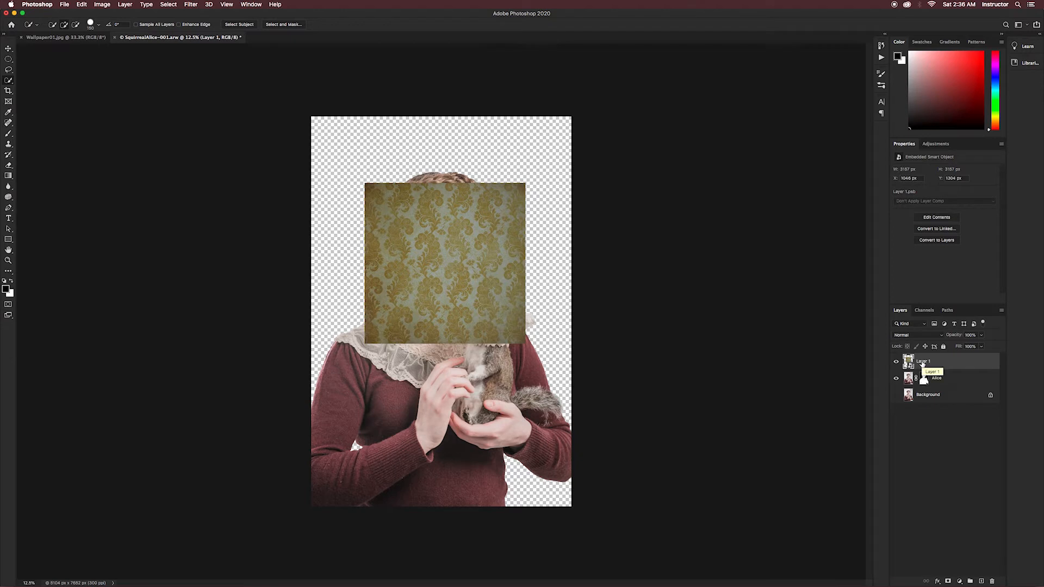
pyautogui.doubleClick(923, 362)
pyautogui.press('Return')
# - Scale the wallpaper to about 244%, centre it over the whole canvas, and move its layer below Alice
pyautogui.hotkey('ctrl', 't')
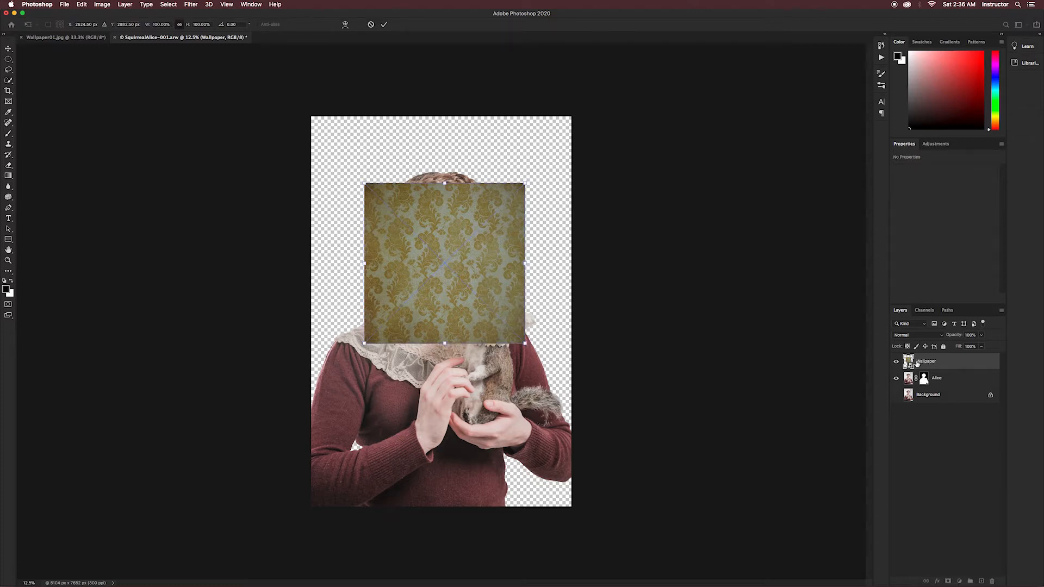
pyautogui.moveTo(525, 343); pyautogui.dragTo(666, 544)
pyautogui.moveTo(366, 183); pyautogui.dragTo(278, 131)
pyautogui.moveTo(523, 266); pyautogui.dragTo(466, 270)
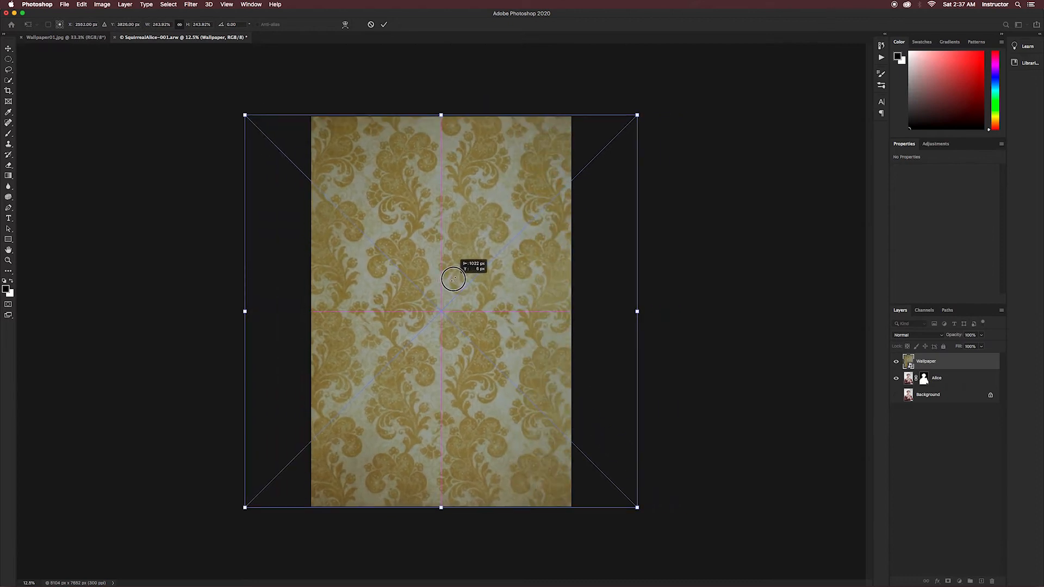
pyautogui.press('Return')
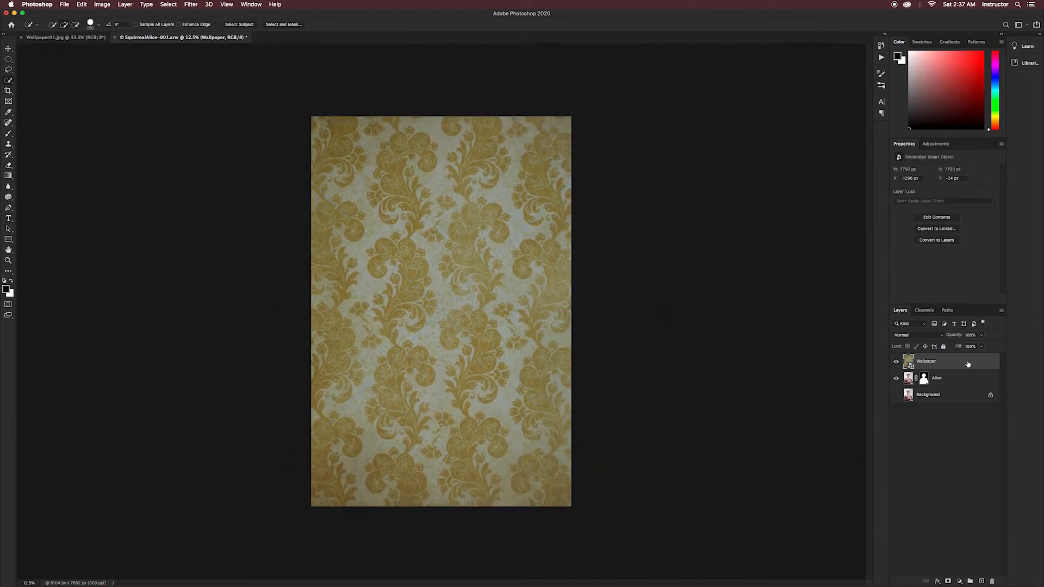
pyautogui.moveTo(968, 364); pyautogui.dragTo(967, 384)
pyautogui.press('super+equal')
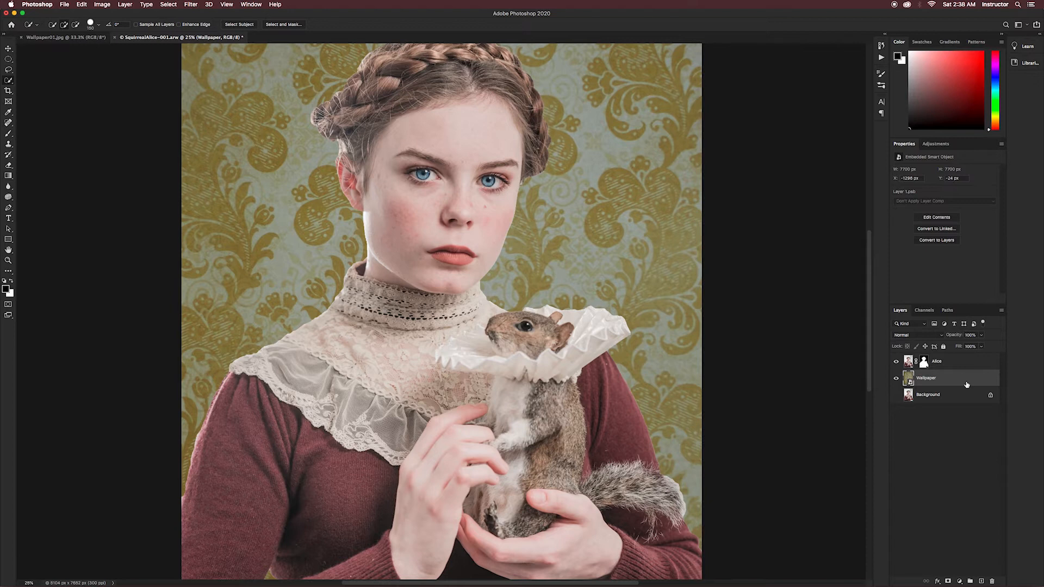
# - Create a new layer named White Background and place it below the Wallpaper layer
pyautogui.press('super+shift+n')
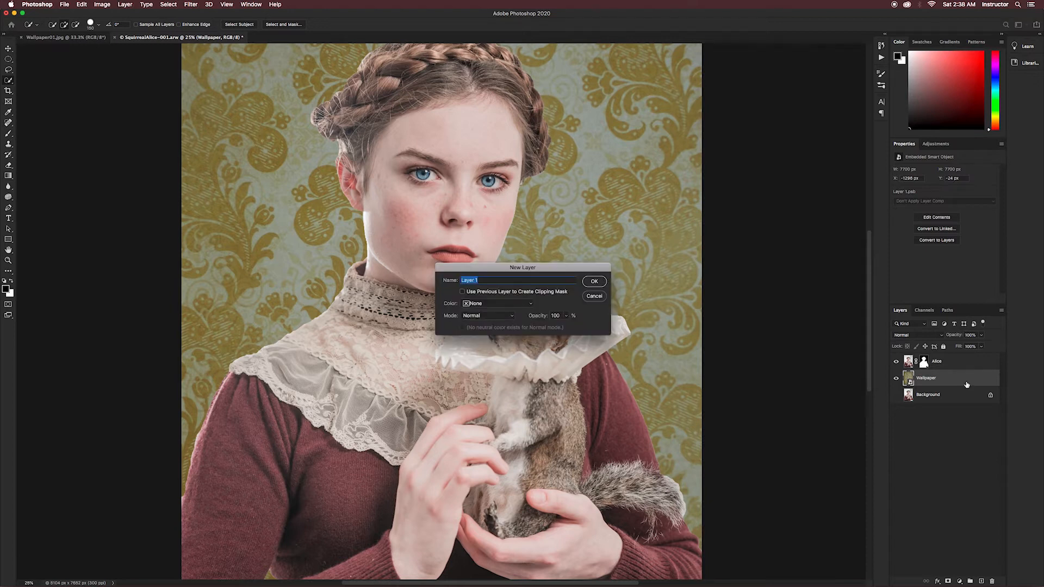
pyautogui.write('White Backgor')
pyautogui.write('und')
pyautogui.press('Return')
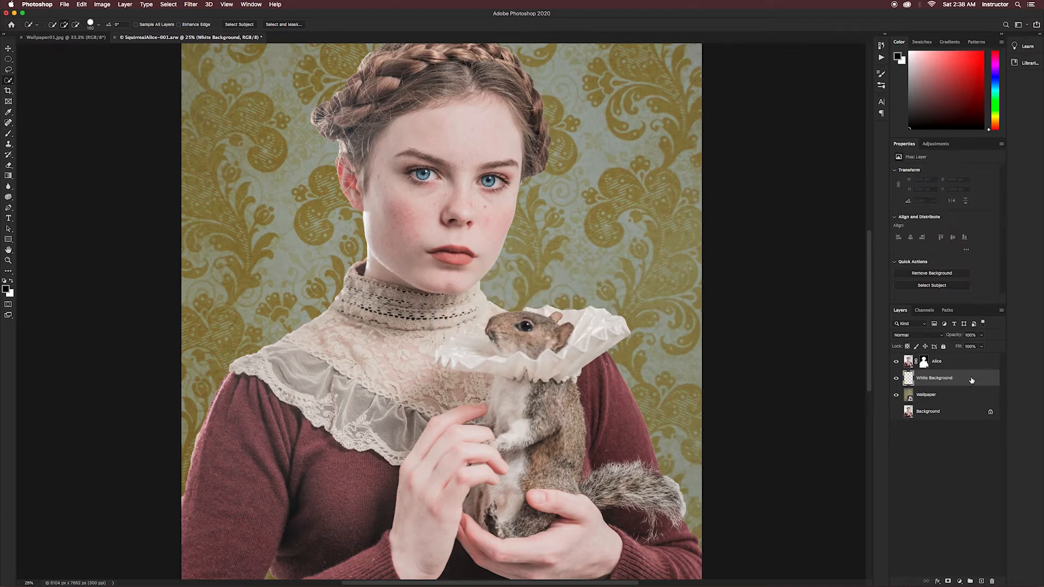
pyautogui.moveTo(972, 380); pyautogui.dragTo(971, 399)
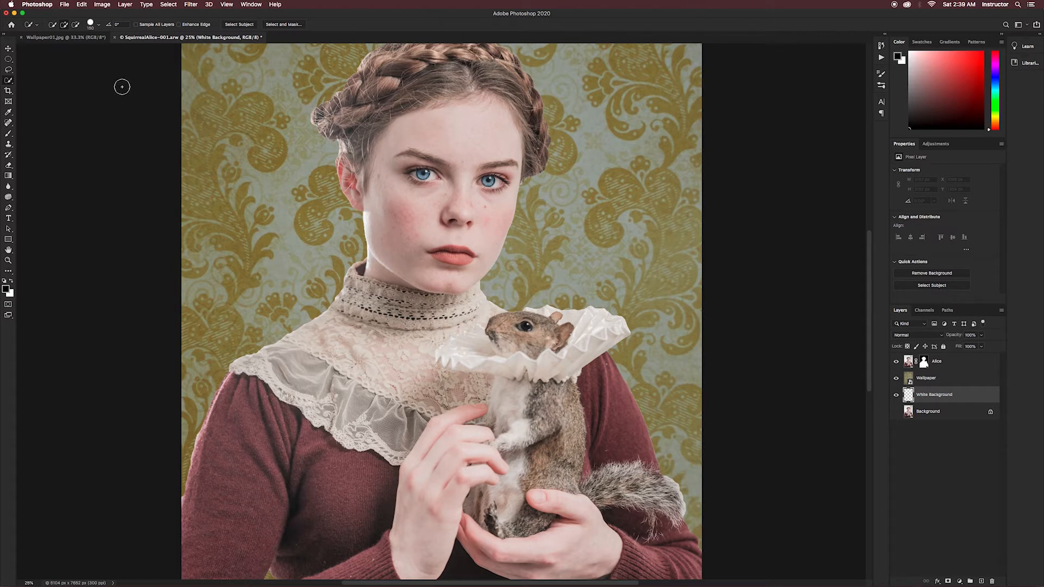
# - Fill the White Background layer with white at Normal mode and 100% opacity
pyautogui.click(81, 4)
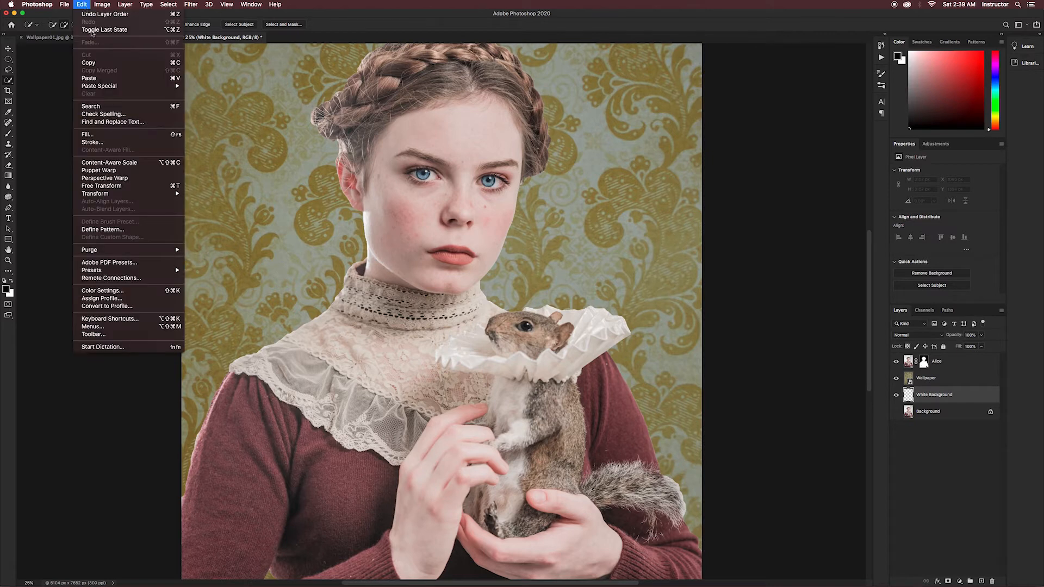
pyautogui.click(104, 134)
pyautogui.click(529, 260)
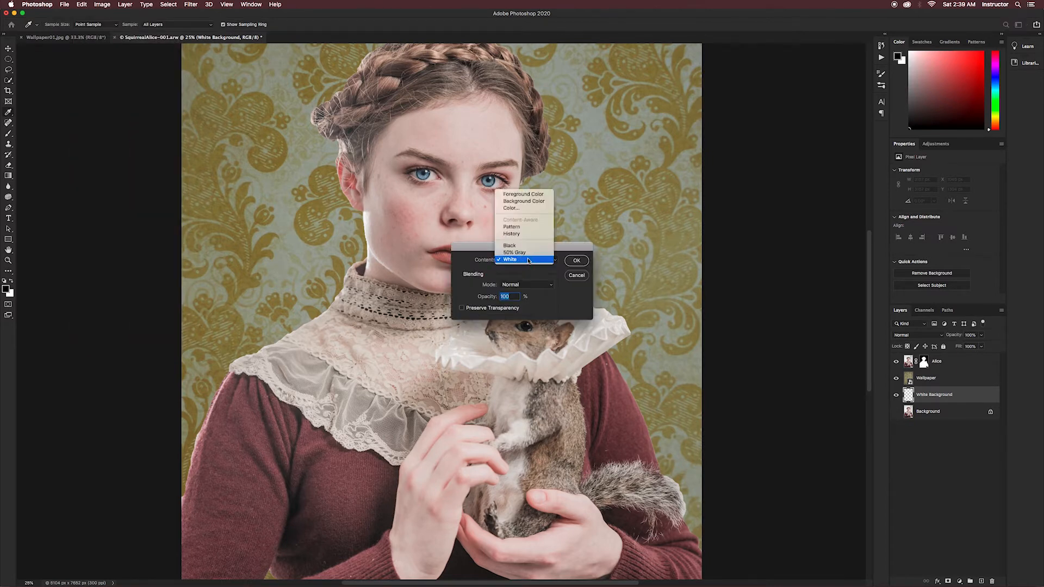
pyautogui.click(528, 260)
pyautogui.click(572, 262)
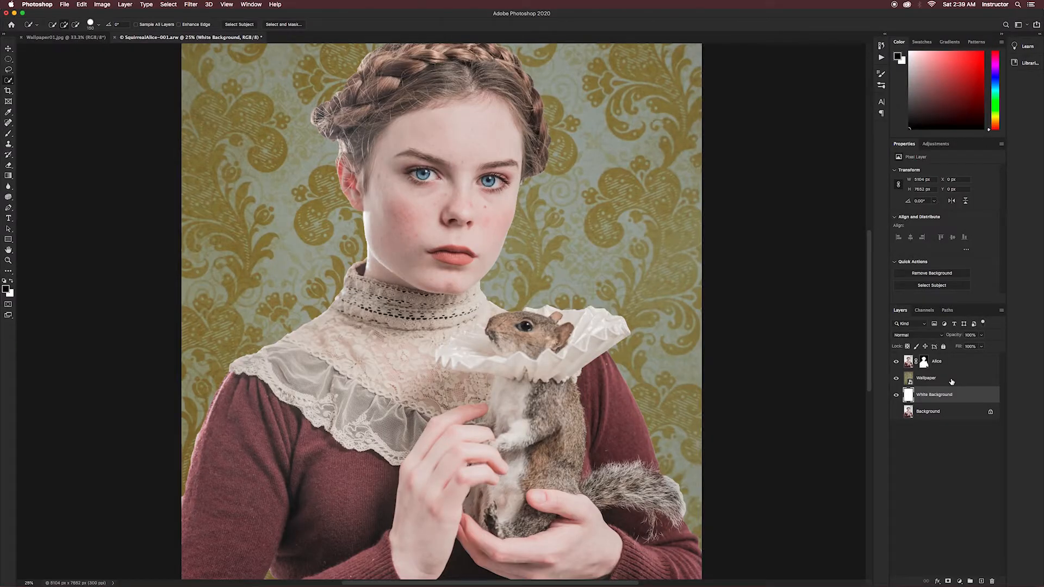
# - Add a Curves adjustment layer directly above the Wallpaper layer and set its blend mode to Screen
pyautogui.click(952, 383)
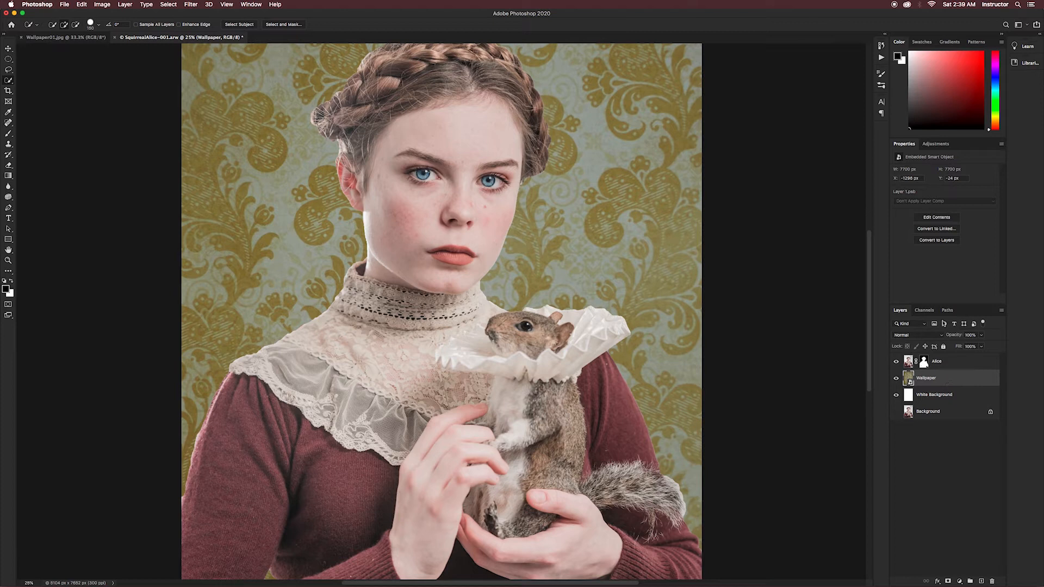
pyautogui.click(935, 145)
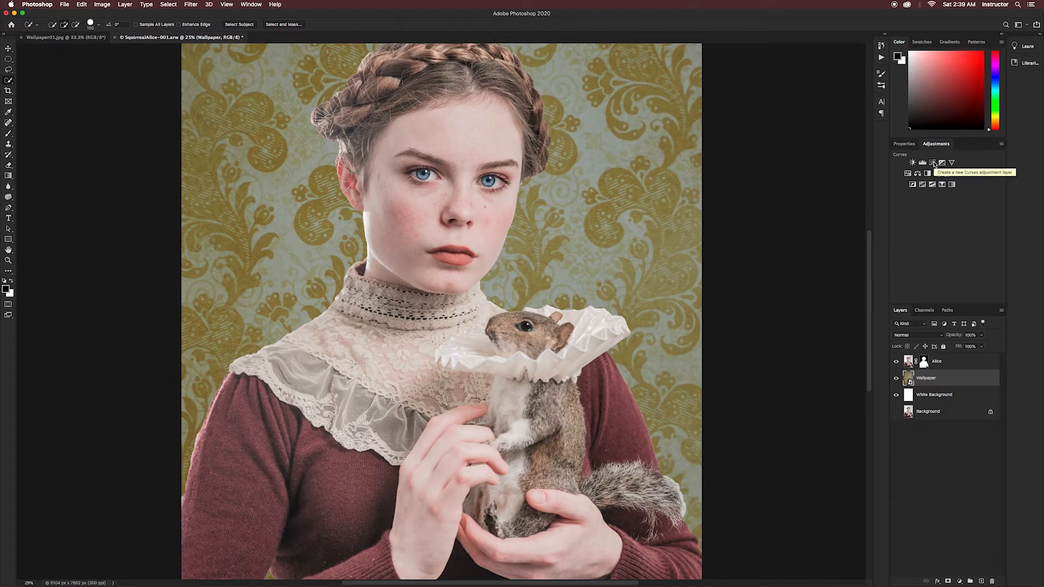
pyautogui.click(933, 162)
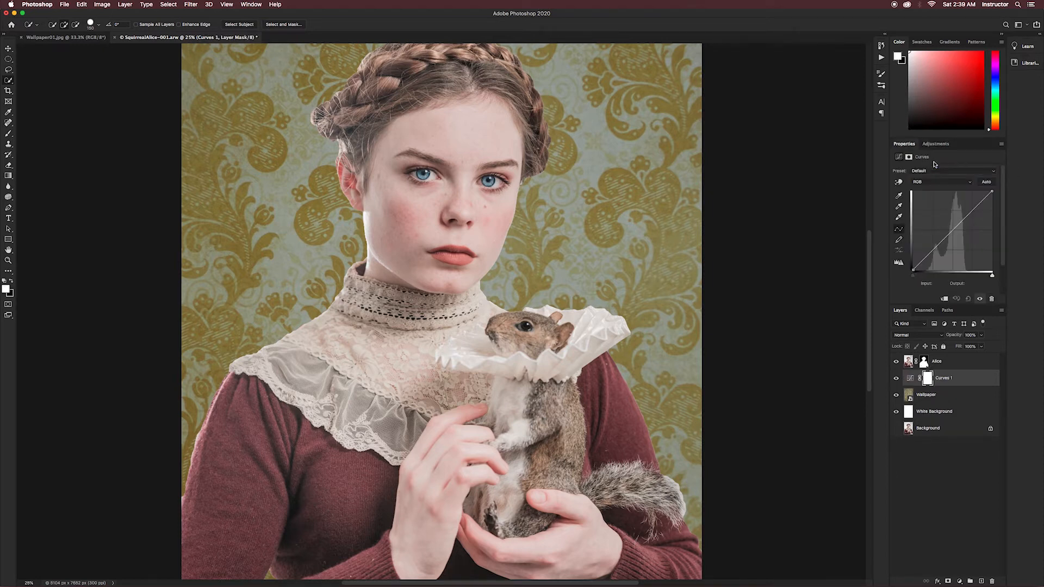
pyautogui.click(918, 336)
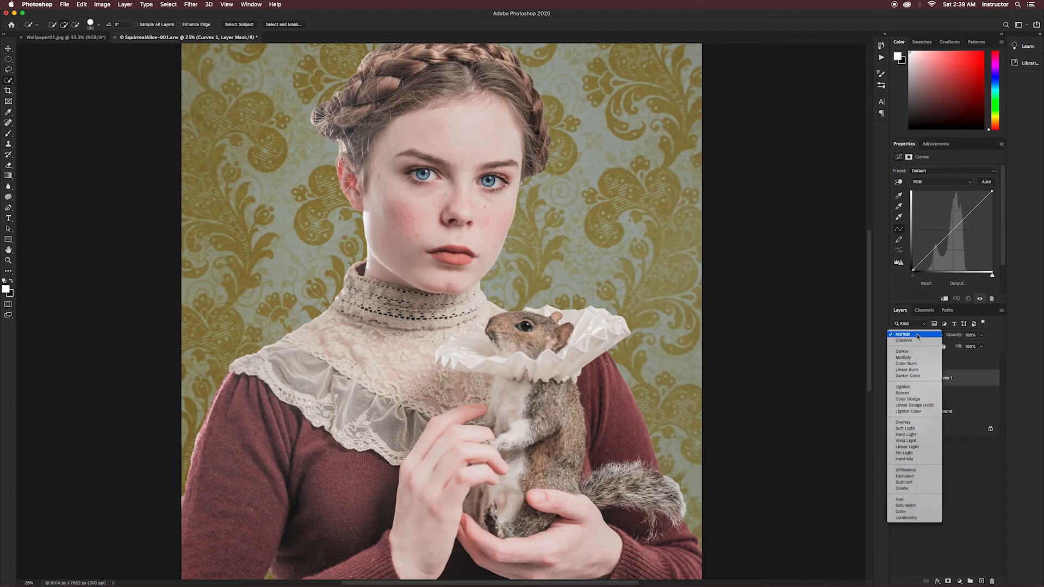
pyautogui.click(908, 395)
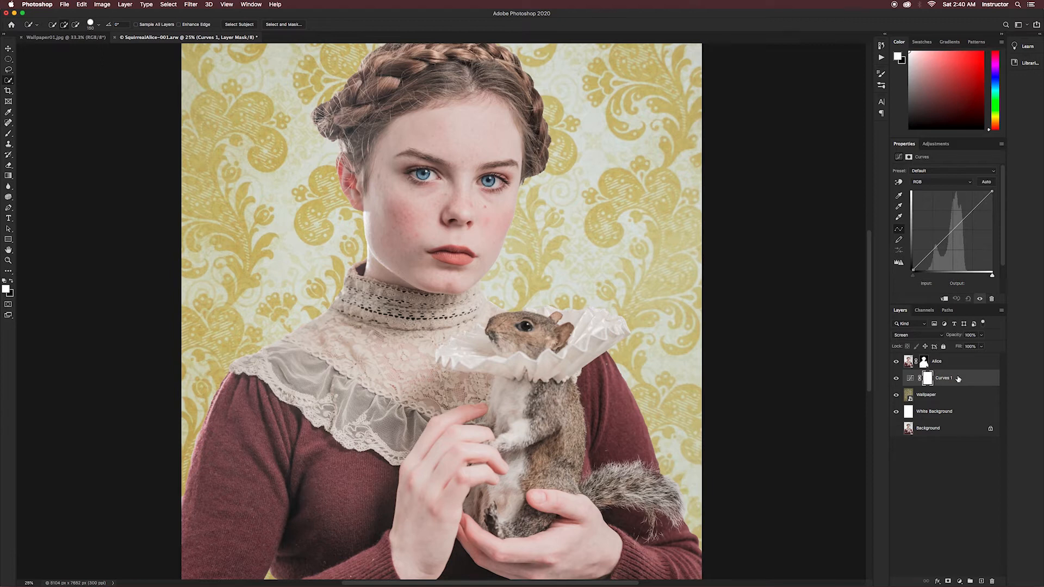
# - Clip the Curves 1 adjustment to the Wallpaper layer and draw a horizontal white-to-black gradient across the full width of its mask
pyautogui.click(945, 299)
pyautogui.rightClick(969, 377)
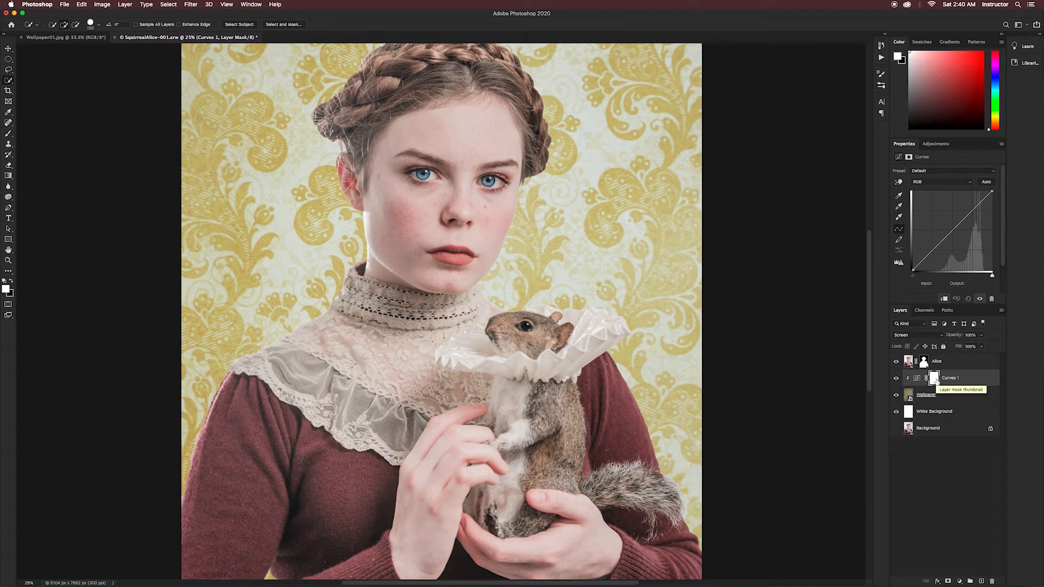
pyautogui.click(10, 178)
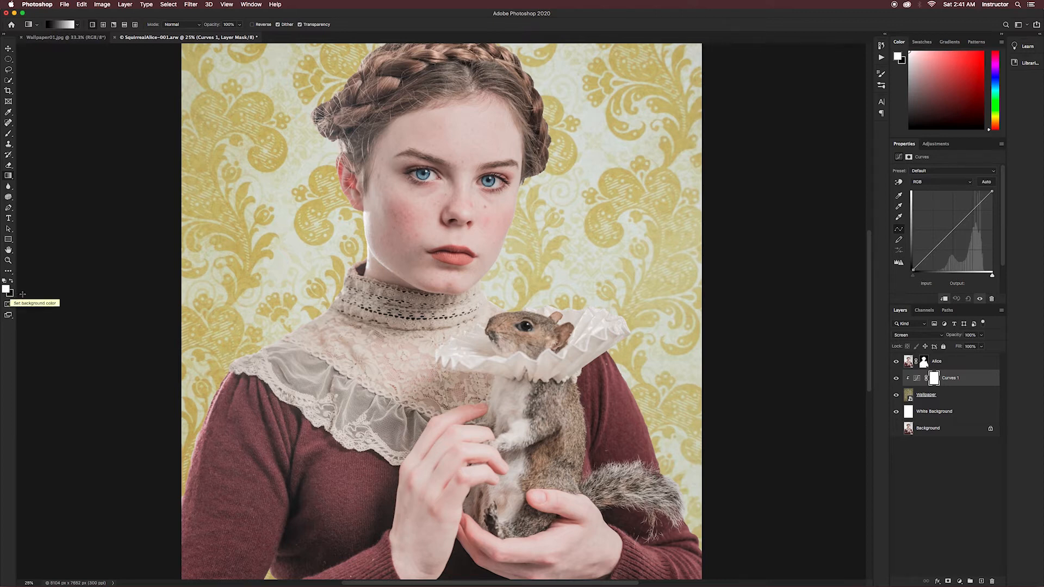
pyautogui.moveTo(179, 281); pyautogui.dragTo(706, 283)
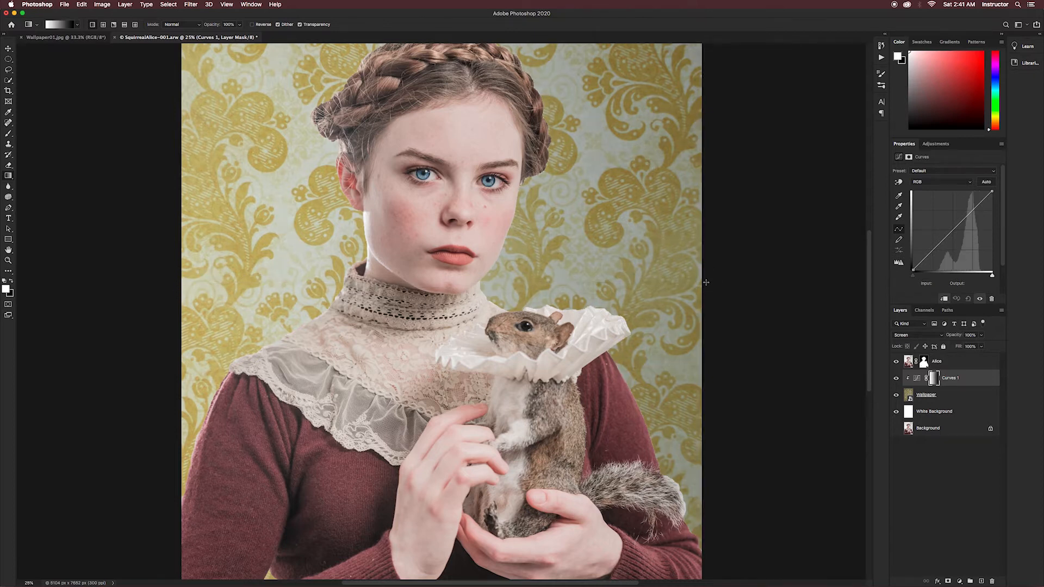
pyautogui.press('super+minus')
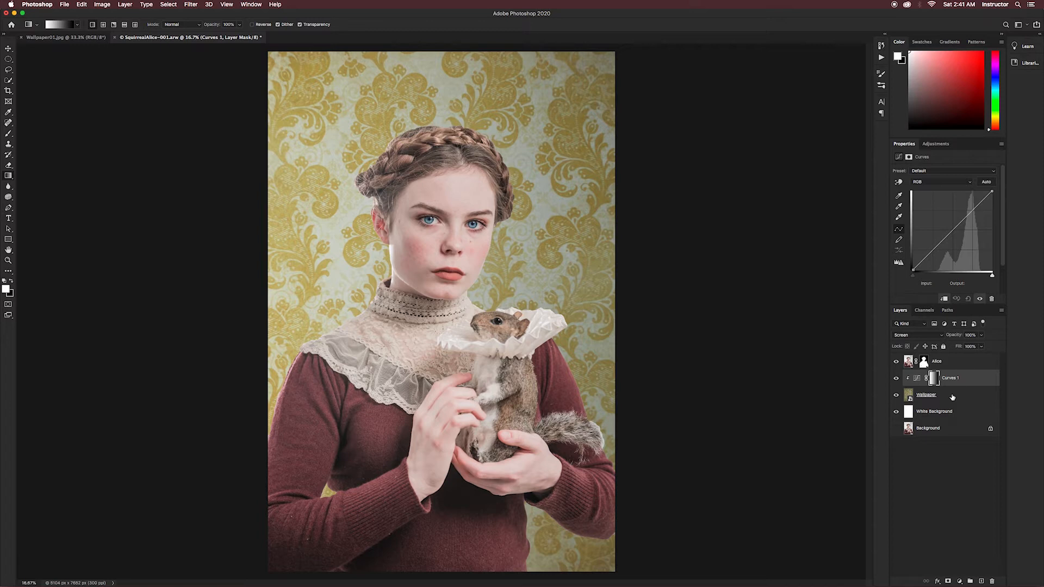
# - Apply a Gaussian Blur smart filter to the Wallpaper layer to soften the background
pyautogui.click(952, 397)
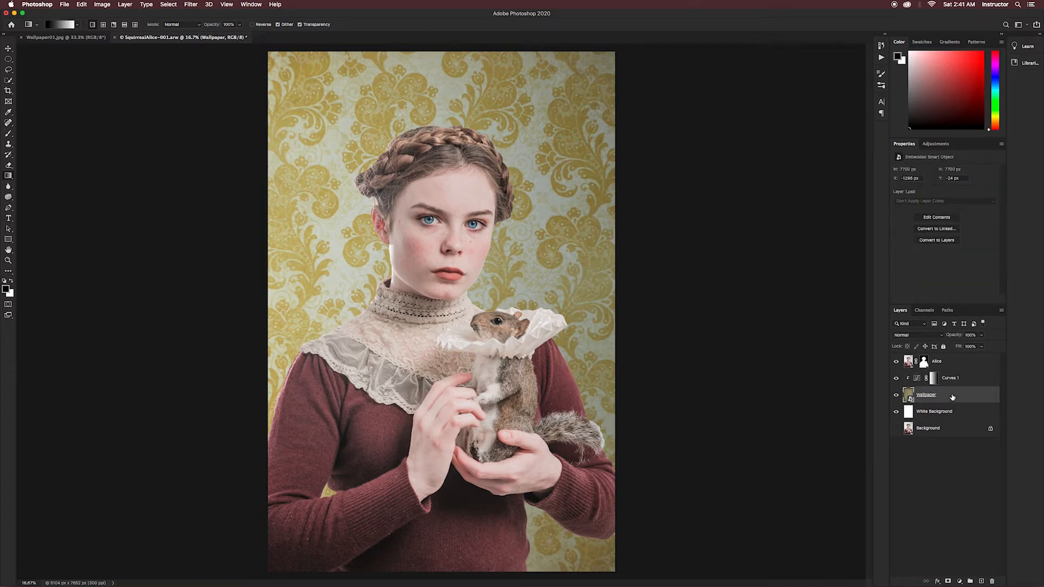
pyautogui.click(193, 5)
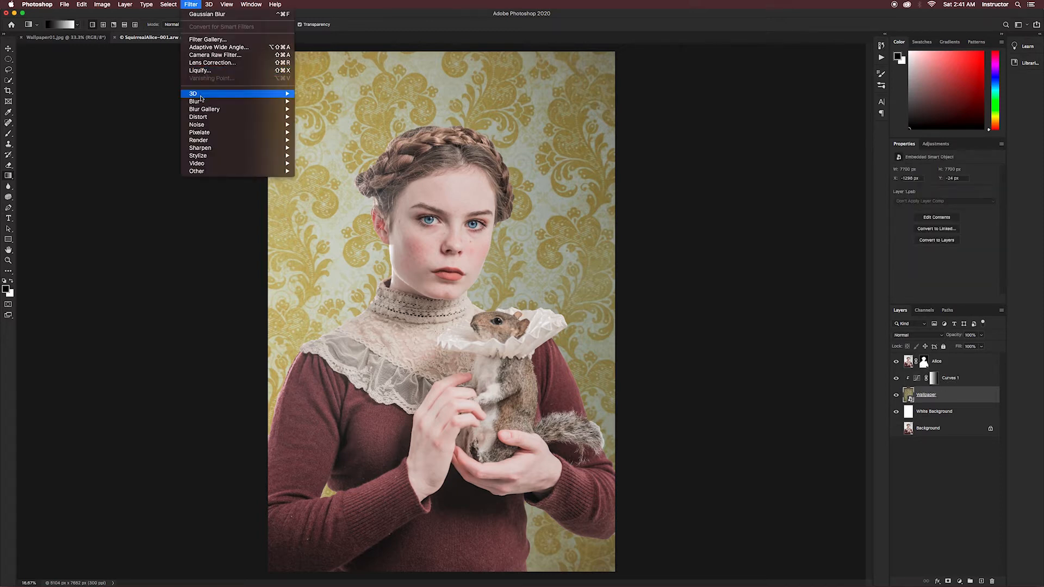
pyautogui.moveTo(206, 102)
pyautogui.click(319, 134)
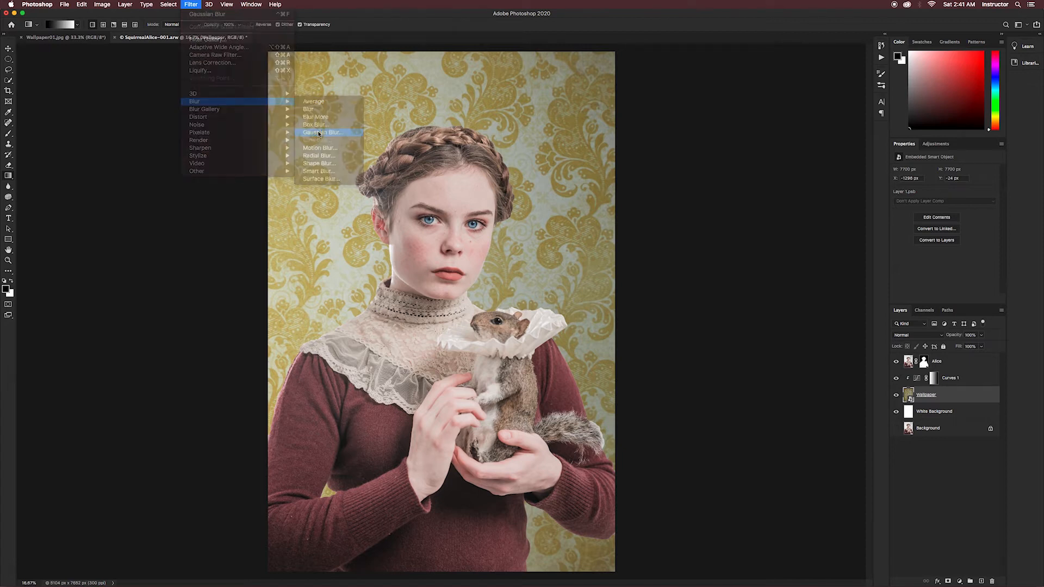
pyautogui.moveTo(644, 386); pyautogui.dragTo(644, 387)
pyautogui.click(729, 275)
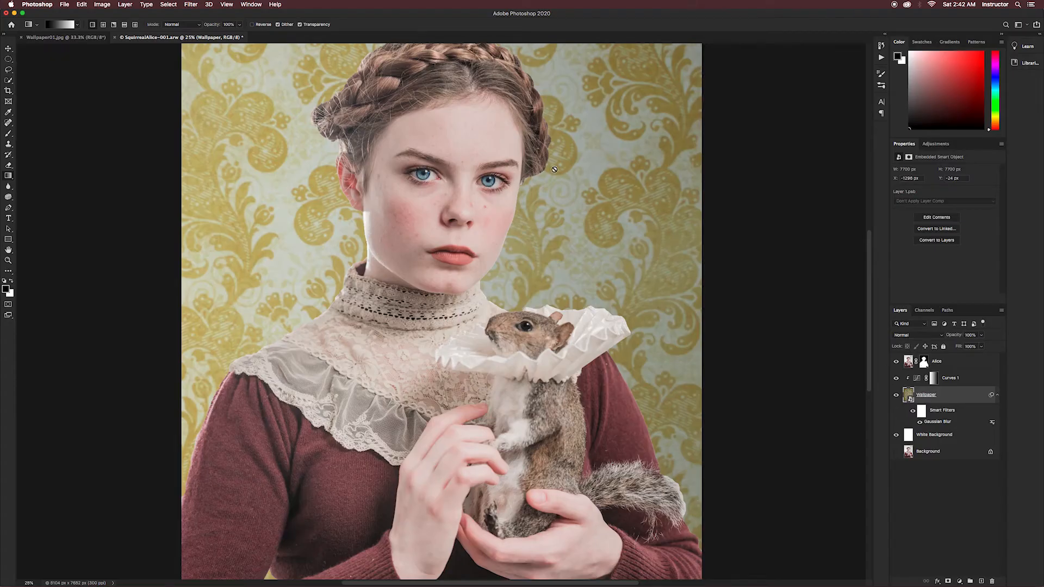
# - Open the Alice layer mask in Select and Mask and preview it in Onion Skin view at 100% transparency
pyautogui.scroll(3, 548, 185)
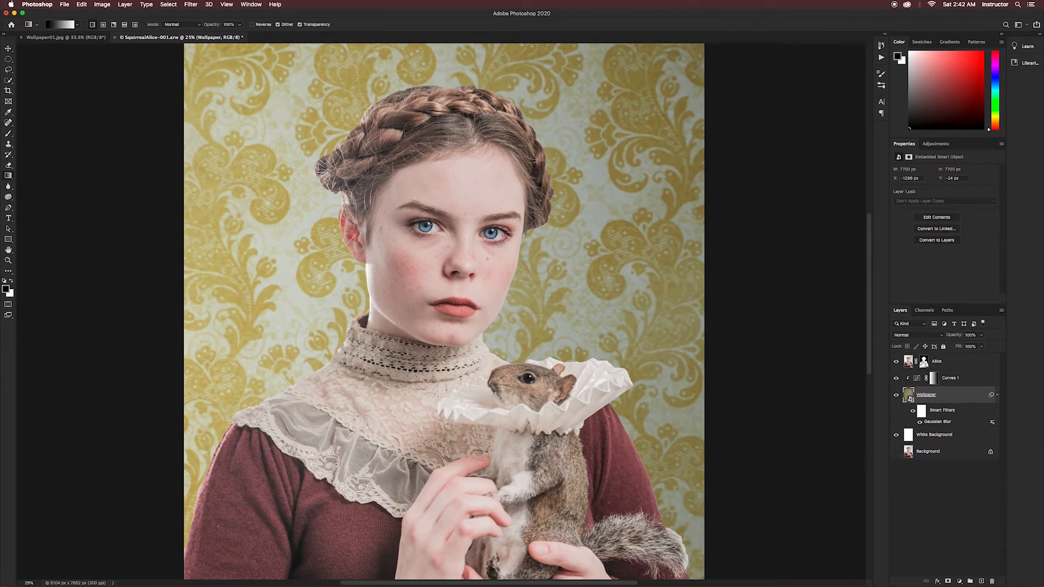
pyautogui.click(924, 362)
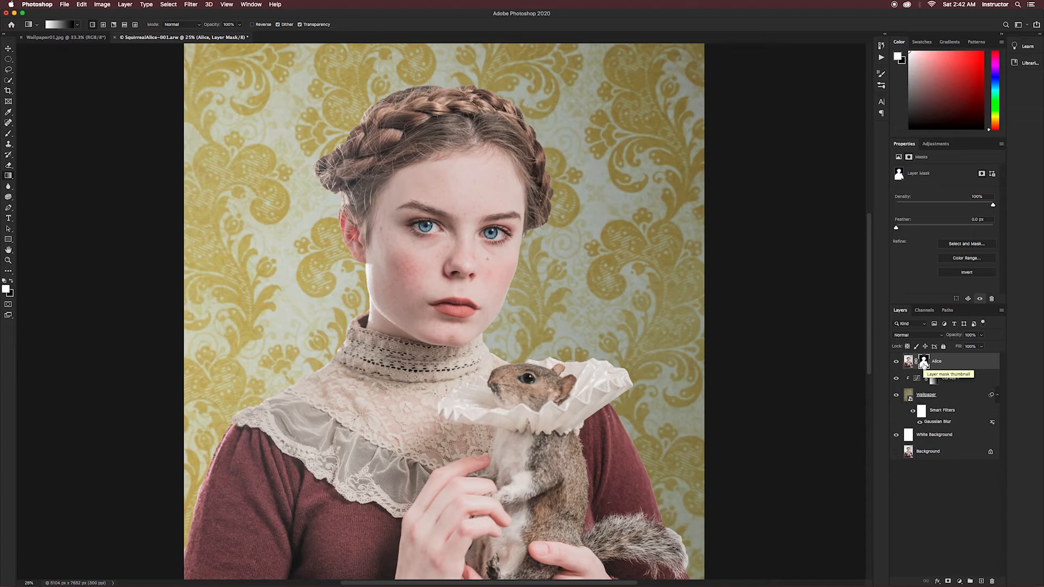
pyautogui.click(963, 245)
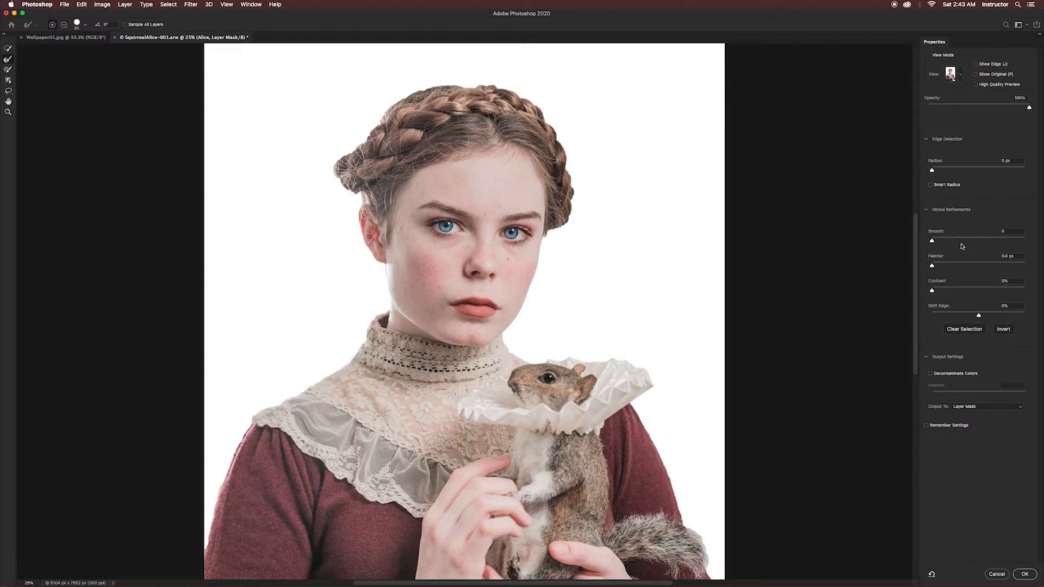
pyautogui.click(960, 78)
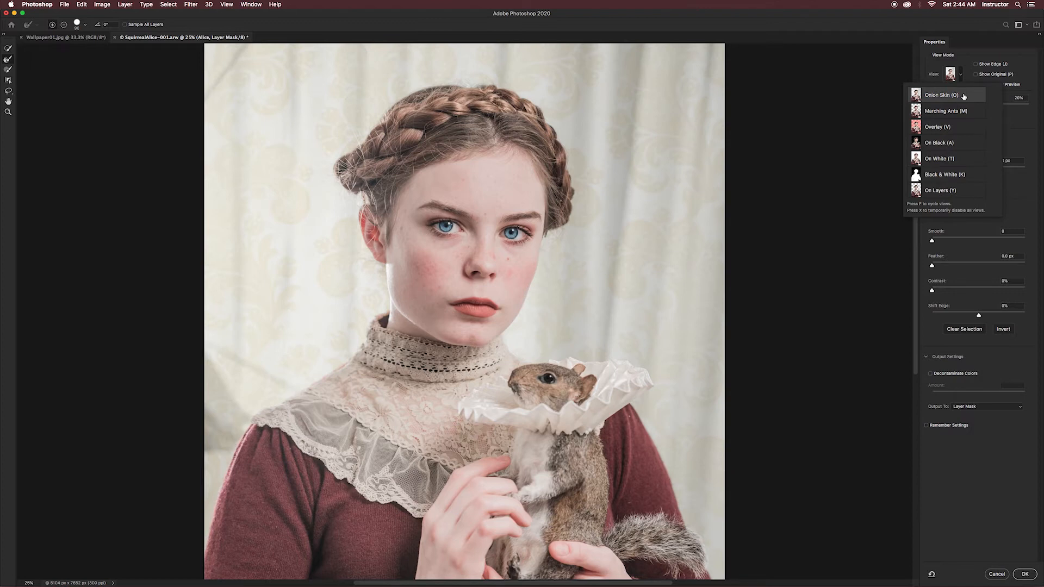
pyautogui.click(1015, 118)
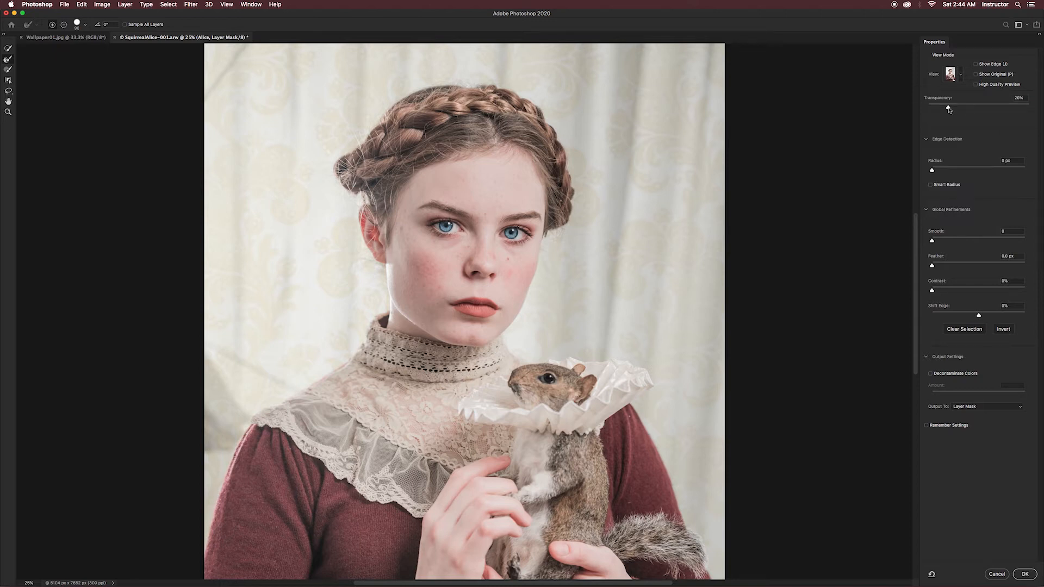
pyautogui.moveTo(950, 109); pyautogui.dragTo(1031, 111)
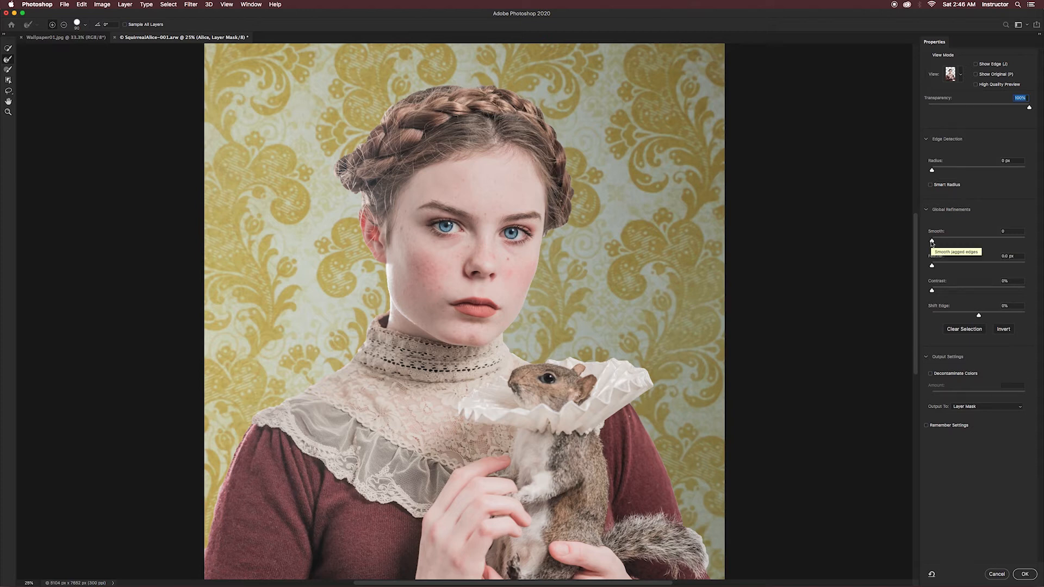
# - Set Smooth to 18 and refine the edge of the woman's shoulder and lace collar with the Refine Edge Brush
pyautogui.moveTo(932, 243); pyautogui.dragTo(945, 244)
pyautogui.click(950, 244)
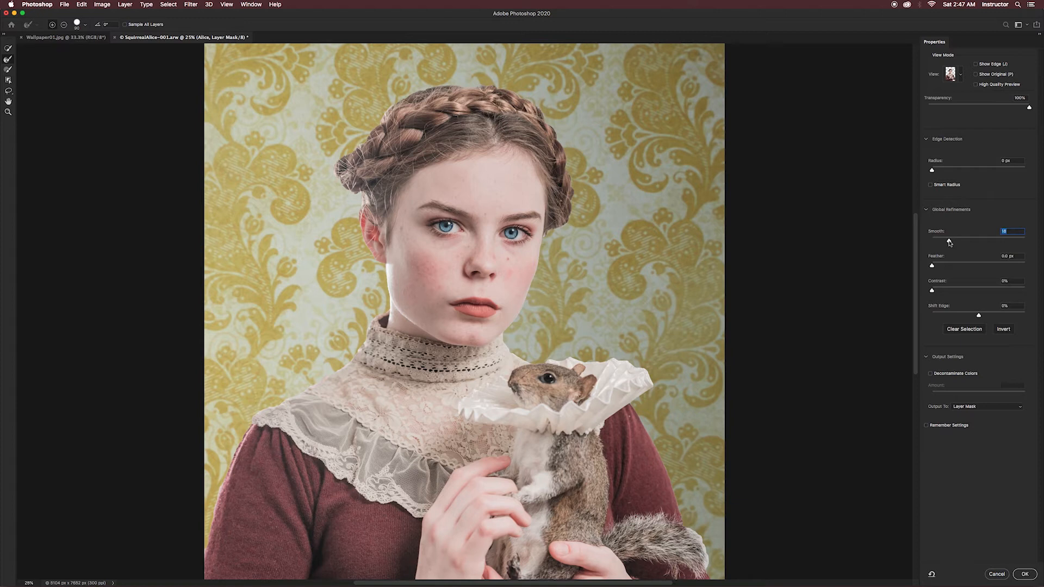
pyautogui.click(8, 61)
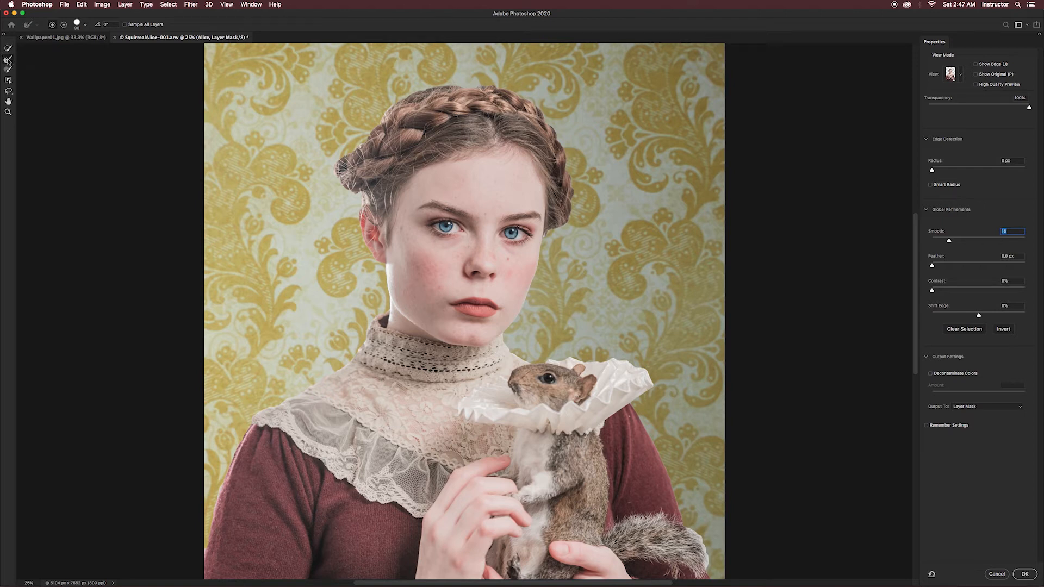
pyautogui.moveTo(235, 461); pyautogui.dragTo(297, 303)
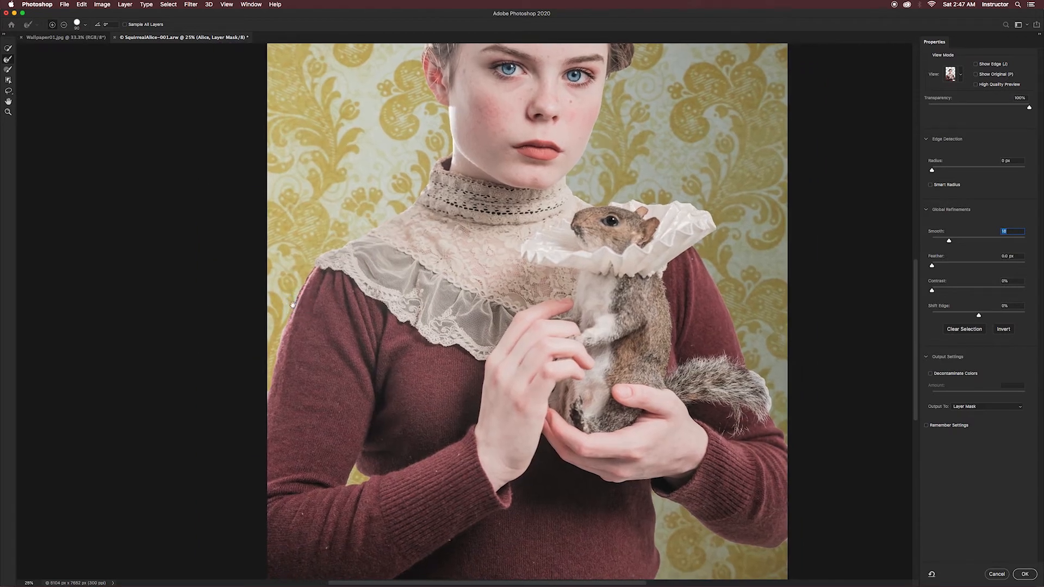
pyautogui.press('super+equal')
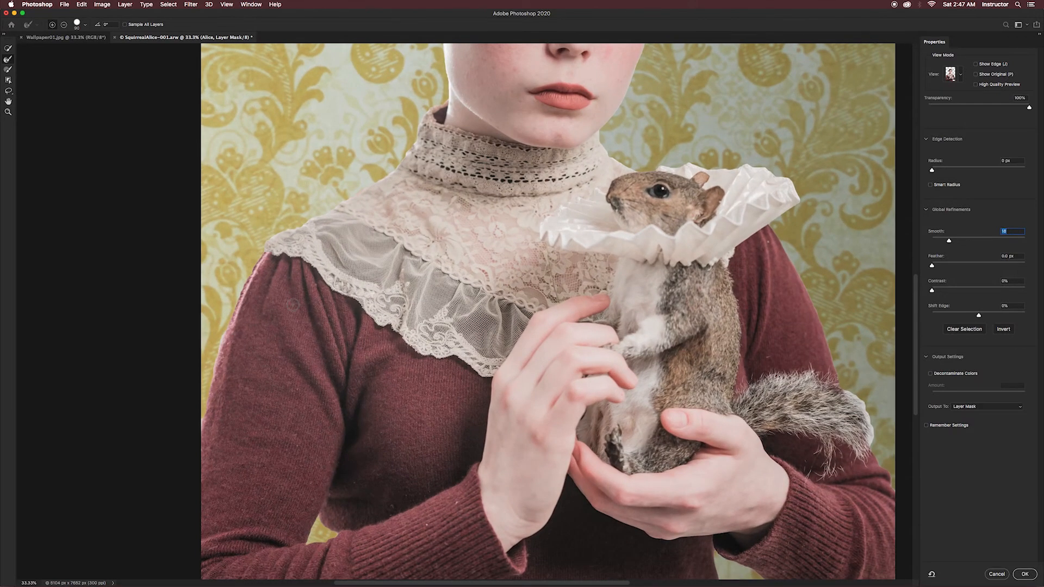
pyautogui.press('super+equal')
pyautogui.moveTo(212, 354); pyautogui.dragTo(384, 330)
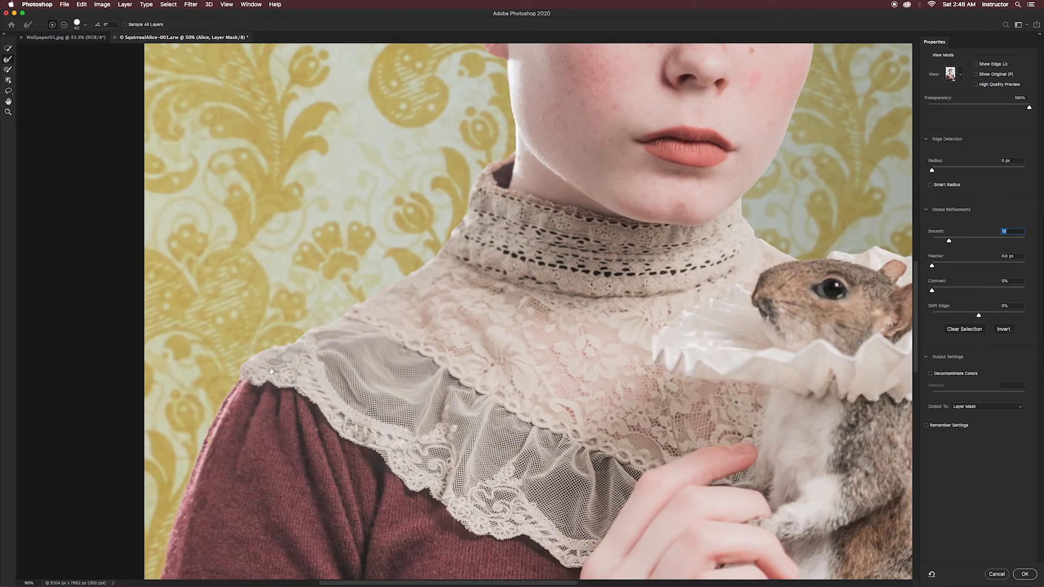
pyautogui.press('[')
pyautogui.click(402, 284)
# - Clean up the mask along the lace shoulder beside the neck using the Brush tool in subtract mode
pyautogui.click(8, 70)
pyautogui.click(81, 24)
pyautogui.press('alt')
pyautogui.moveTo(367, 295); pyautogui.dragTo(261, 345)
pyautogui.click(7, 60)
# - Paint background remnants out of the mask along the cheek and jaw below the visible ear
pyautogui.scroll(8, 497, 200)
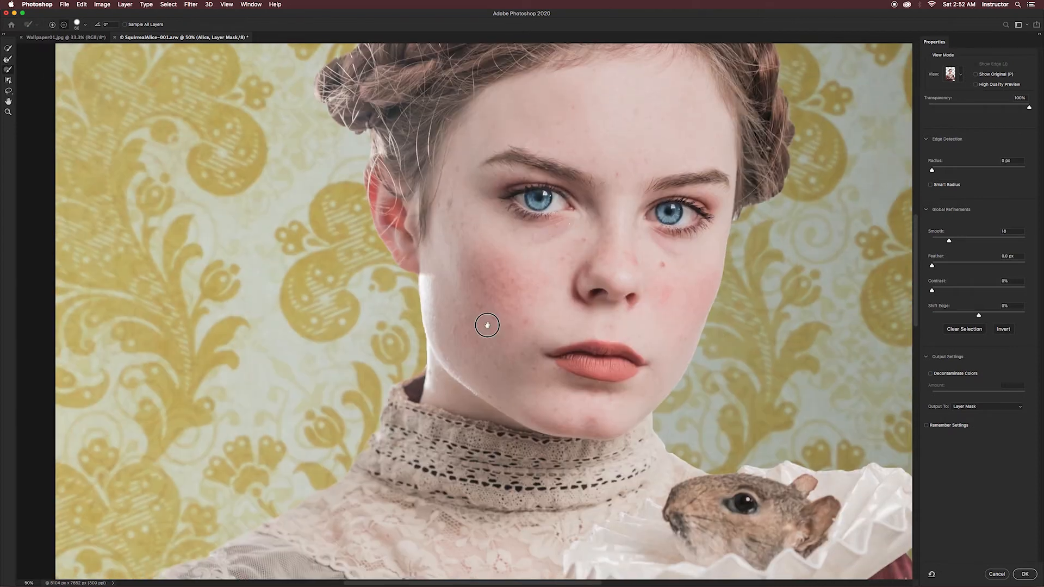
pyautogui.moveTo(419, 311); pyautogui.dragTo(426, 367)
pyautogui.press('b')
pyautogui.moveTo(412, 299); pyautogui.dragTo(420, 352)
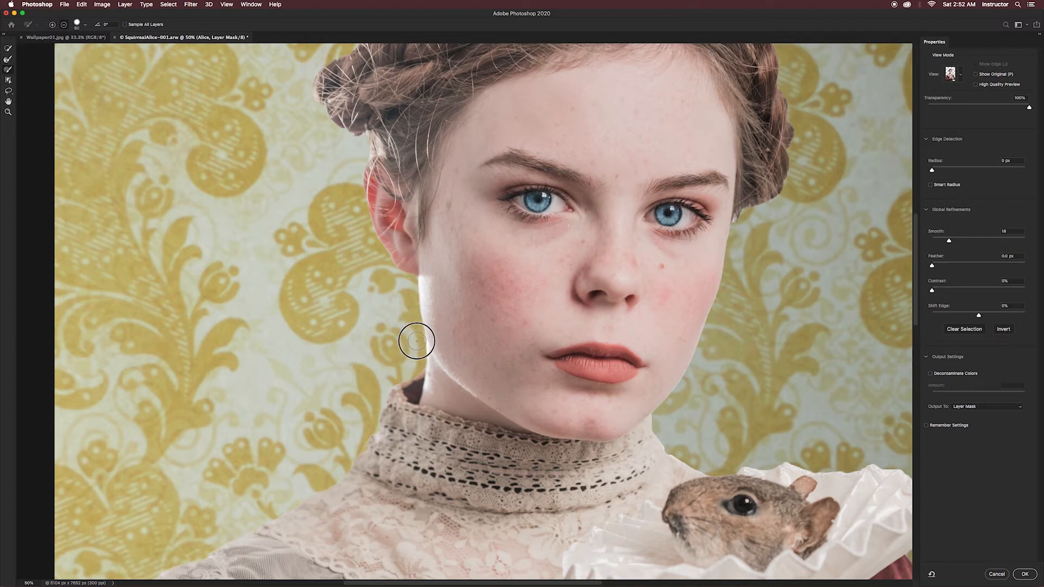
pyautogui.moveTo(409, 283)
pyautogui.mouseDown()
pyautogui.moveTo(412, 317)
pyautogui.moveTo(410, 291)
pyautogui.mouseUp()
pyautogui.moveTo(415, 340)
pyautogui.mouseDown()
pyautogui.moveTo(416, 359)
pyautogui.moveTo(419, 338)
pyautogui.moveTo(418, 346)
pyautogui.mouseUp()
pyautogui.press('[')
pyautogui.press('[')
# - Refine the mask edge around the loose hair and braid above the ear, resizing the brush to fit the area
pyautogui.click(8, 59)
pyautogui.press('b')
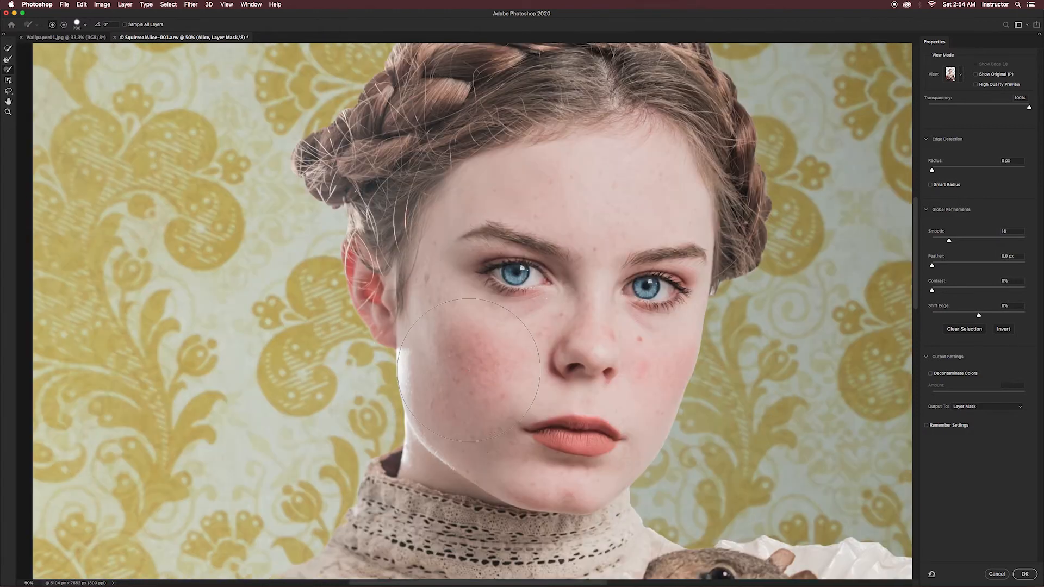
pyautogui.press('[')
pyautogui.press('[')
pyautogui.press('[')
pyautogui.press('[')
pyautogui.press('[')
pyautogui.press('[')
pyautogui.press('[')
pyautogui.press('[')
pyautogui.press('[')
pyautogui.press(']')
pyautogui.press(']')
pyautogui.press(']')
pyautogui.press(']')
pyautogui.press(']')
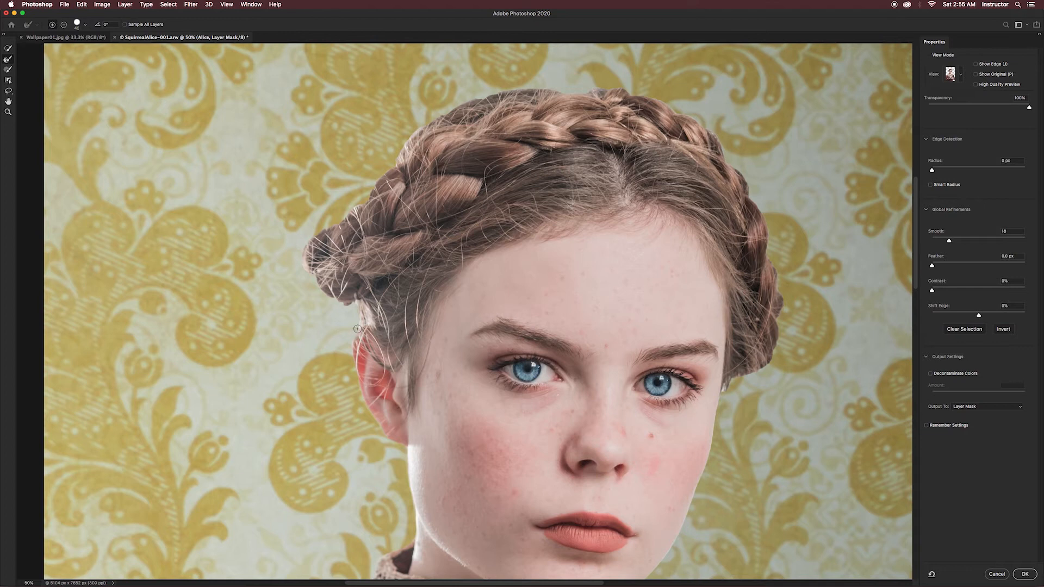
pyautogui.press(']')
pyautogui.press(']')
pyautogui.press(']')
pyautogui.press(']')
pyautogui.press(']')
pyautogui.press(']')
pyautogui.press(']')
pyautogui.press(']')
pyautogui.press(']')
pyautogui.press(']')
# - Touch up the mask where the hair meets the ear and set Smooth to 14
pyautogui.press('b')
pyautogui.moveTo(379, 310); pyautogui.dragTo(370, 337)
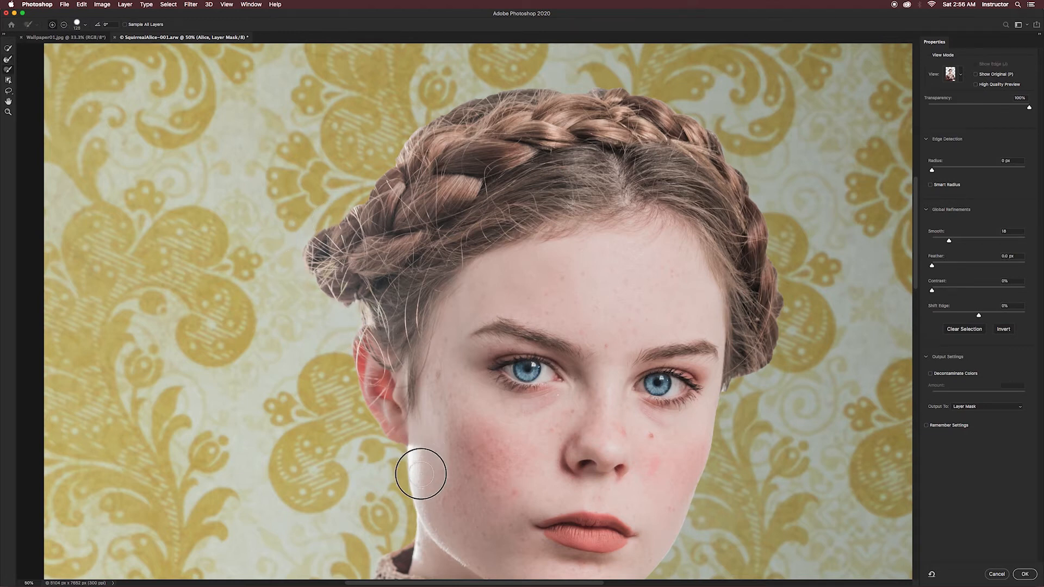
pyautogui.press('r')
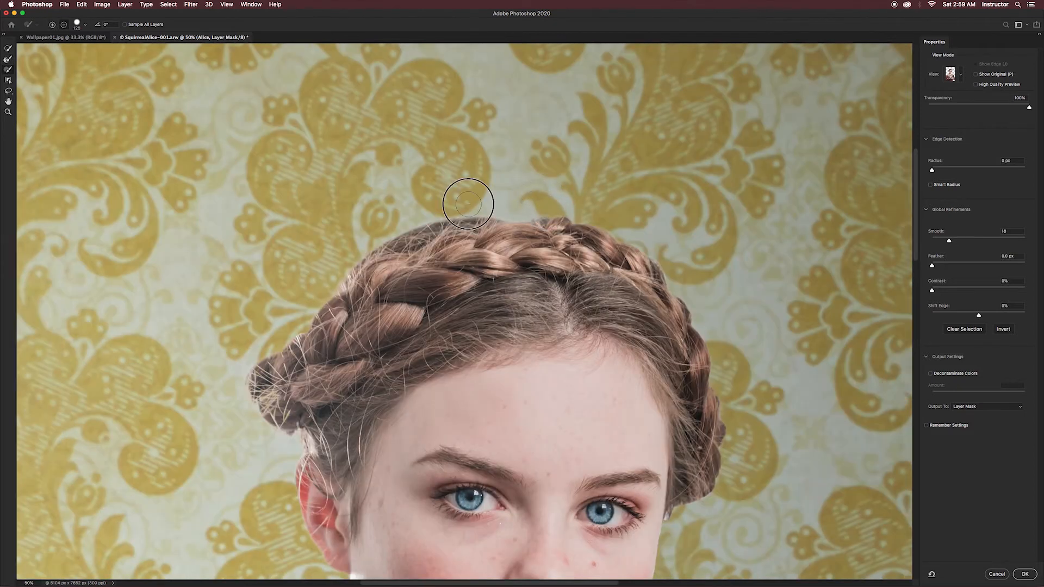
pyautogui.click(8, 59)
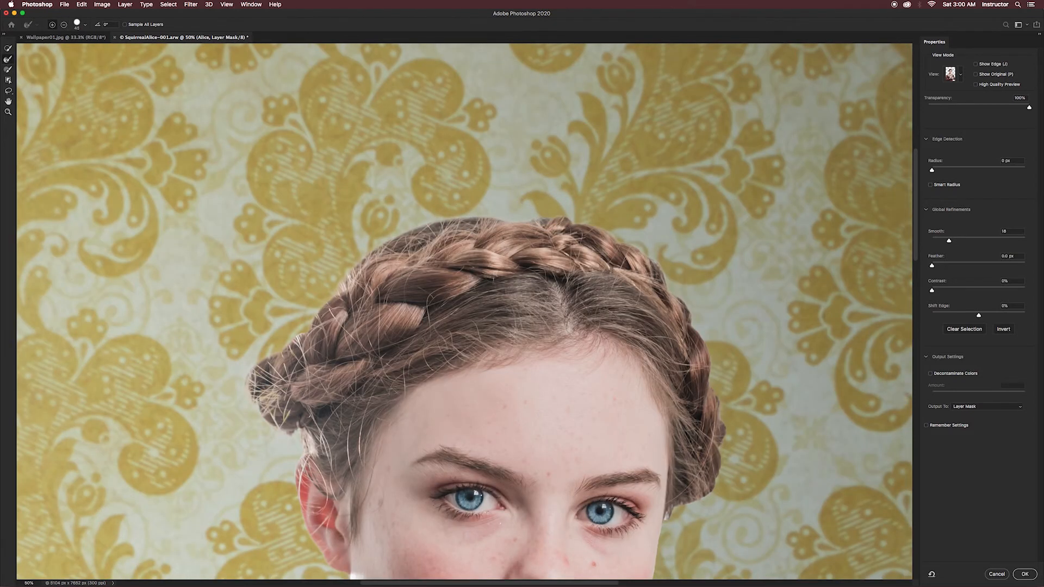
pyautogui.moveTo(949, 240); pyautogui.dragTo(946, 242)
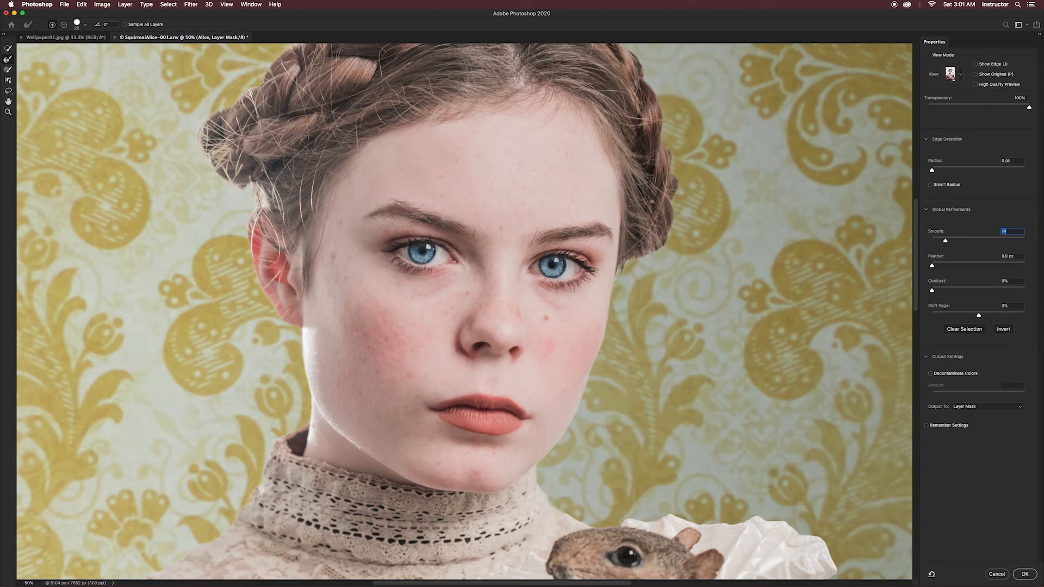
# - Clean up the mask along the outer tip of the squirrel's white ruffled collar with the Brush tool
pyautogui.click(7, 72)
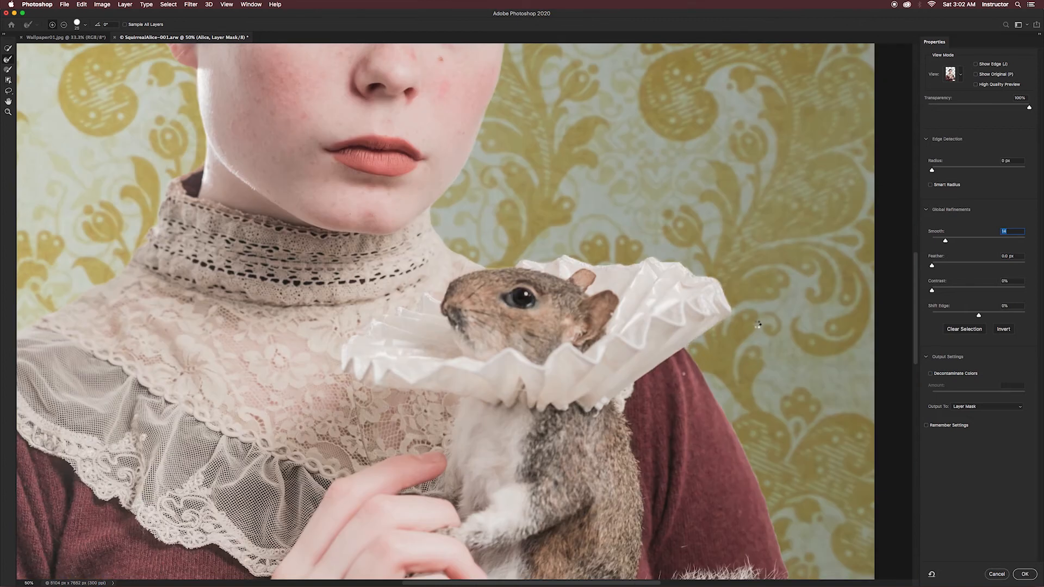
pyautogui.press('b')
pyautogui.moveTo(728, 314); pyautogui.dragTo(546, 256)
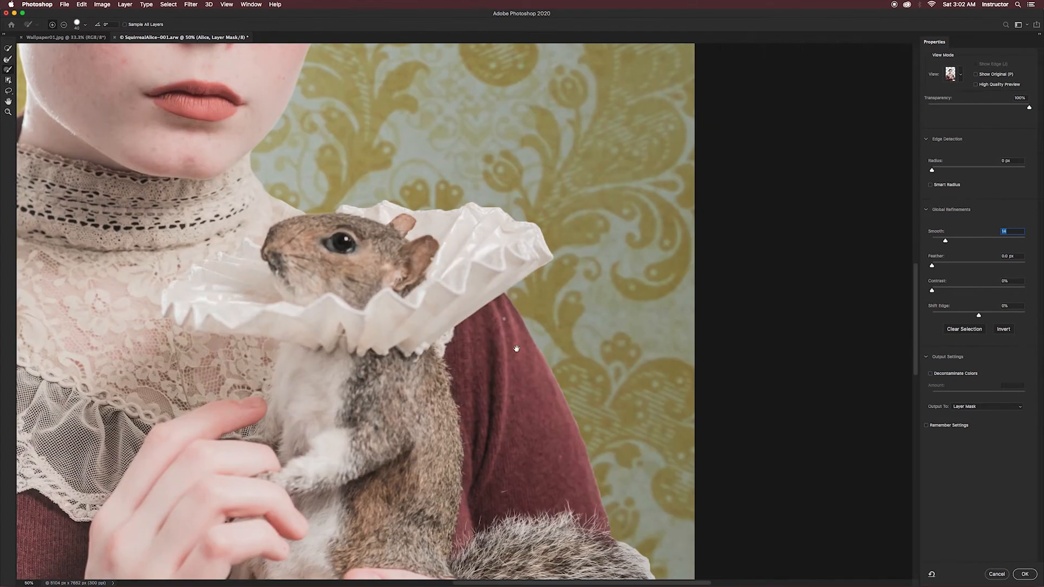
pyautogui.keyDown('alt'); pyautogui.moveTo(545, 267); pyautogui.dragTo(554, 263); pyautogui.keyUp('alt')
# - Refine the outer edge of the maroon sleeve behind the squirrel and subtract the background fringe beside it
pyautogui.press('r')
pyautogui.moveTo(520, 318)
pyautogui.mouseDown()
pyautogui.moveTo(577, 428)
pyautogui.moveTo(610, 533)
pyautogui.mouseUp()
pyautogui.moveTo(596, 338); pyautogui.dragTo(496, 264)
pyautogui.click(8, 70)
pyautogui.keyDown('alt'); pyautogui.moveTo(479, 309); pyautogui.dragTo(534, 441); pyautogui.keyUp('alt')
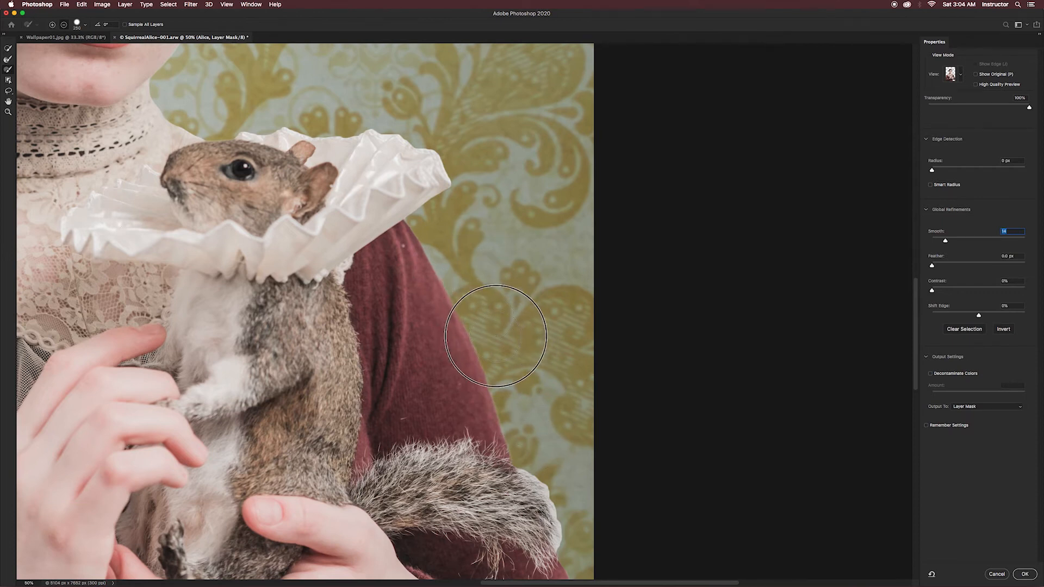
# - Refine the fur at the tip of the squirrel's tail to remove its white halo, undoing the stray brush edit
pyautogui.press('r')
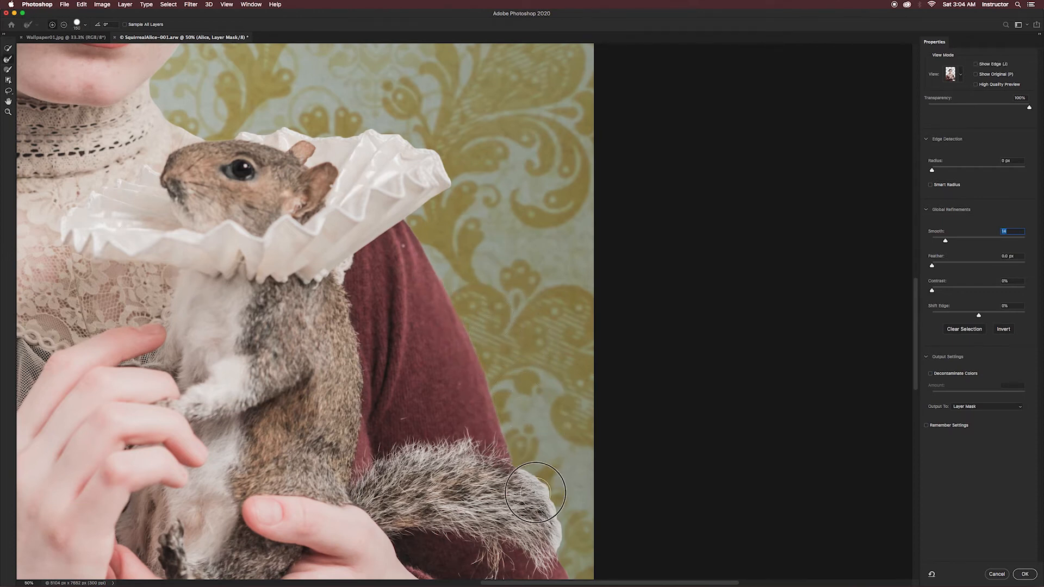
pyautogui.moveTo(538, 490); pyautogui.dragTo(540, 321)
pyautogui.press('b')
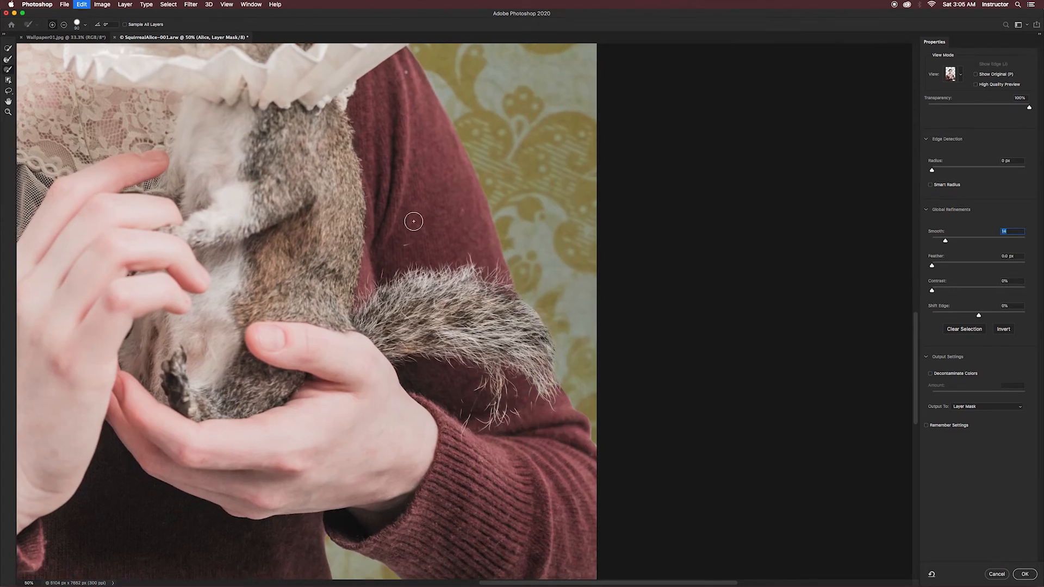
pyautogui.press('z')
pyautogui.click(10, 67)
pyautogui.press('r')
pyautogui.press('[')
pyautogui.press('[')
pyautogui.press('[')
pyautogui.press('[')
pyautogui.press('[')
pyautogui.press('b')
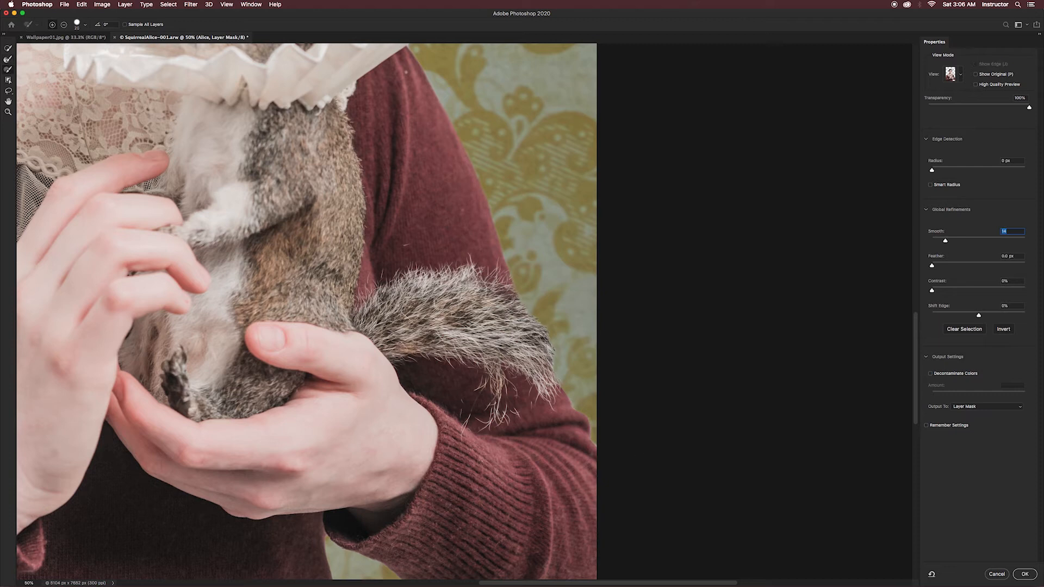
# - Touch up the mask around the lower sleeve and the gap beneath the arm with smaller Brush and Refine Edge Brush strokes
pyautogui.press('[')
pyautogui.press('[')
pyautogui.press('[')
pyautogui.press('[')
pyautogui.moveTo(461, 481); pyautogui.dragTo(611, 268)
pyautogui.press('r')
pyautogui.moveTo(481, 328); pyautogui.dragTo(635, 425)
pyautogui.press('b')
pyautogui.moveTo(568, 402)
pyautogui.mouseDown()
pyautogui.moveTo(630, 436)
pyautogui.moveTo(728, 448)
pyautogui.moveTo(748, 435)
pyautogui.mouseUp()
pyautogui.click(8, 58)
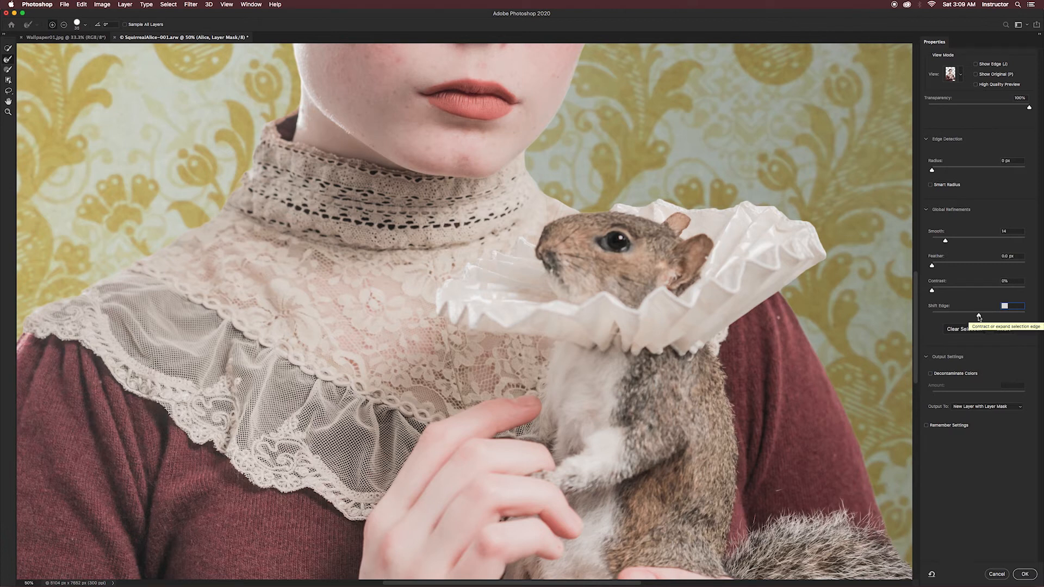
# - Set the output to New Layer with Layer Mask and contract the selection with a Shift Edge of -12%
pyautogui.click(979, 317)
pyautogui.moveTo(979, 317); pyautogui.dragTo(973, 317)
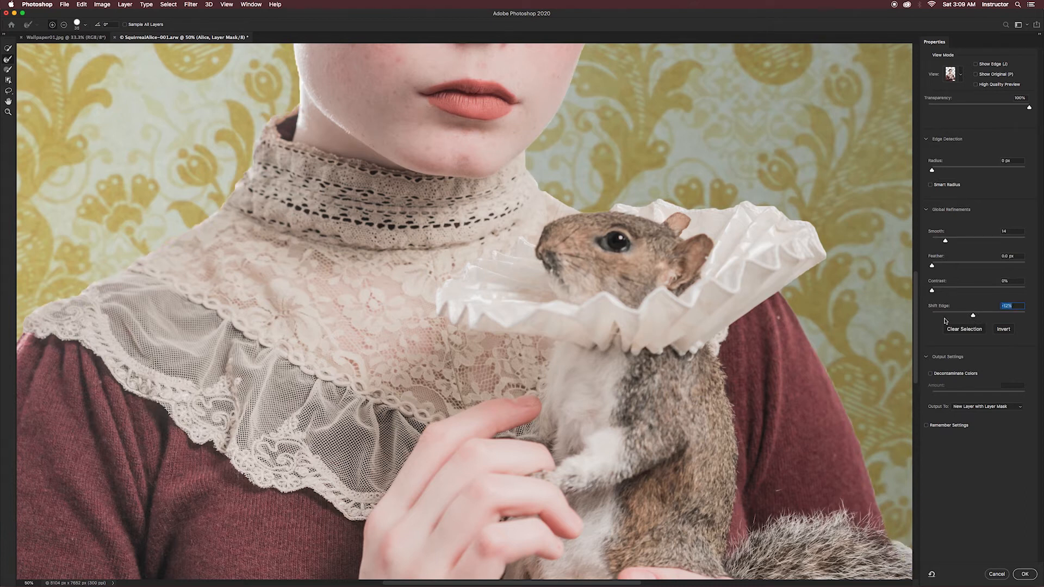
# - Set Shift Edge to -7% and output the refined selection as a new masked layer
pyautogui.moveTo(569, 131); pyautogui.dragTo(604, 357)
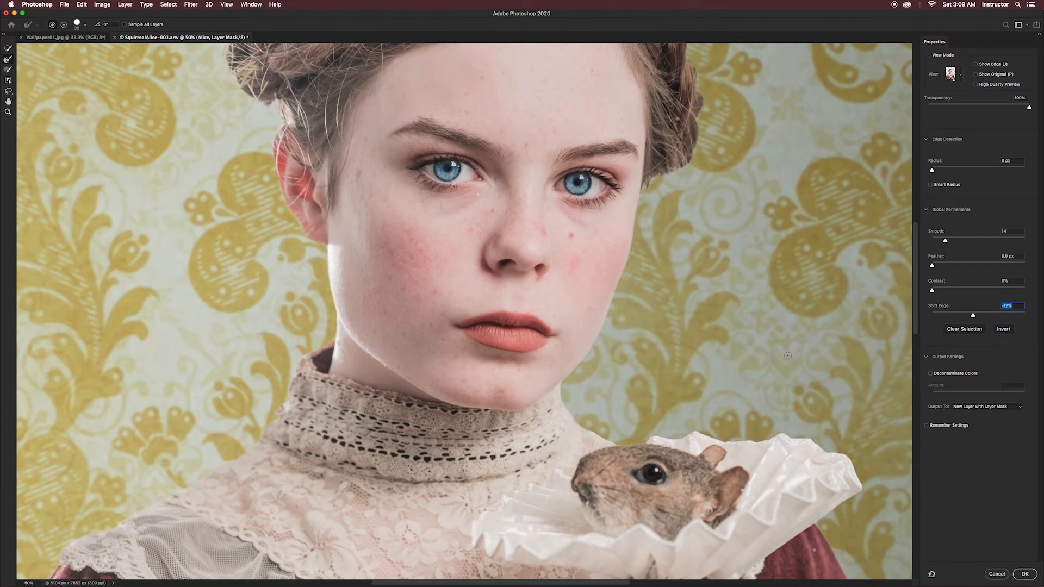
pyautogui.moveTo(973, 315); pyautogui.dragTo(975, 316)
pyautogui.press('super+minus')
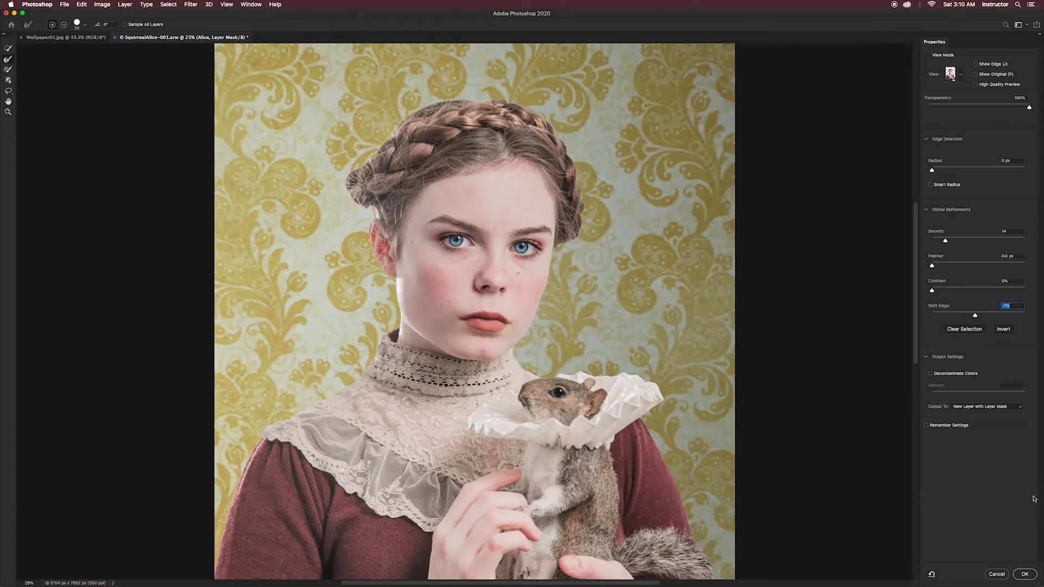
pyautogui.click(1026, 579)
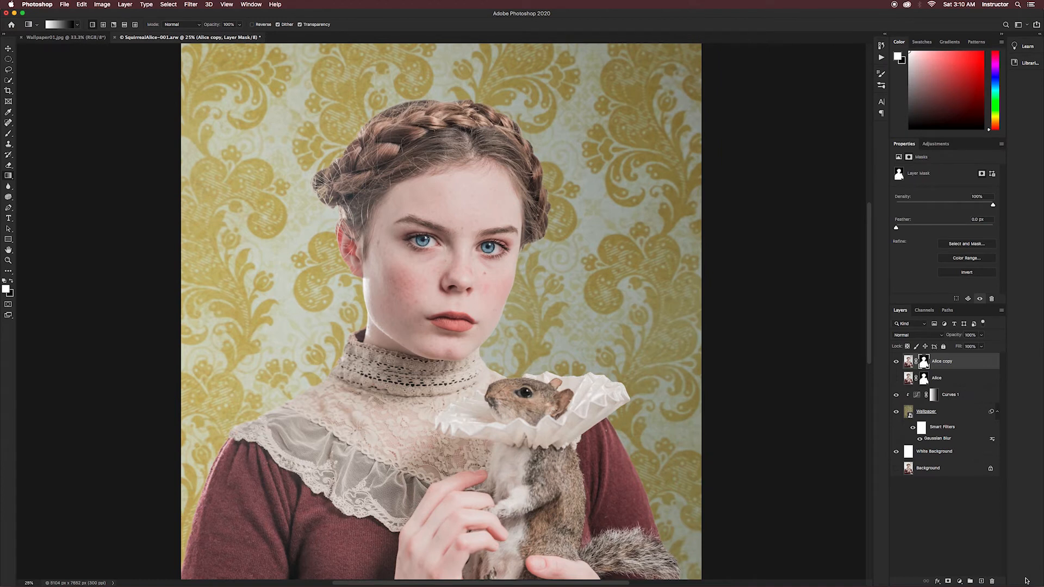
# - Convert the woman's masked copy layer to a Smart Object and open it in the Liquify filter
pyautogui.rightClick(962, 364)
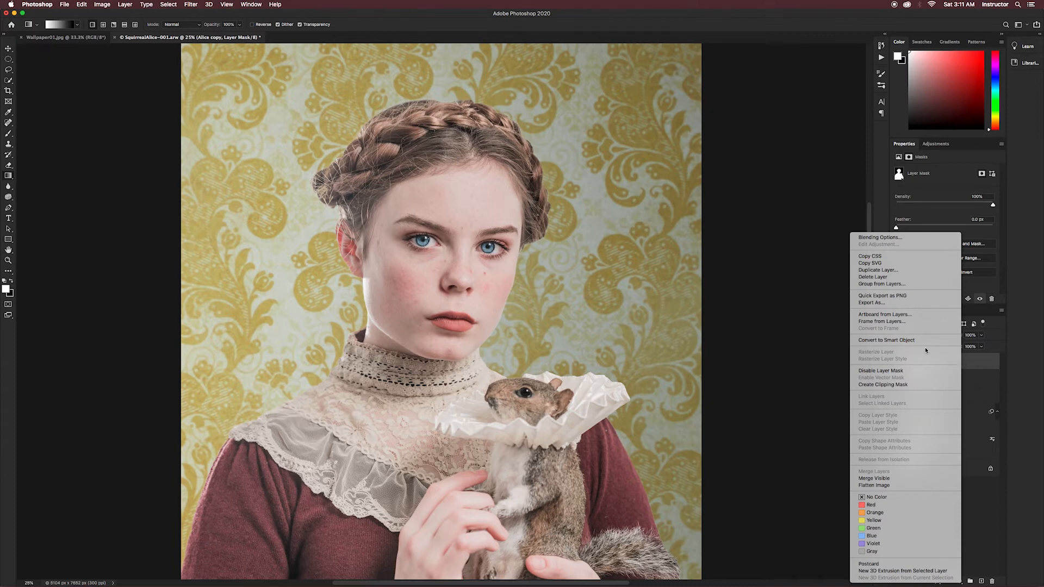
pyautogui.click(900, 341)
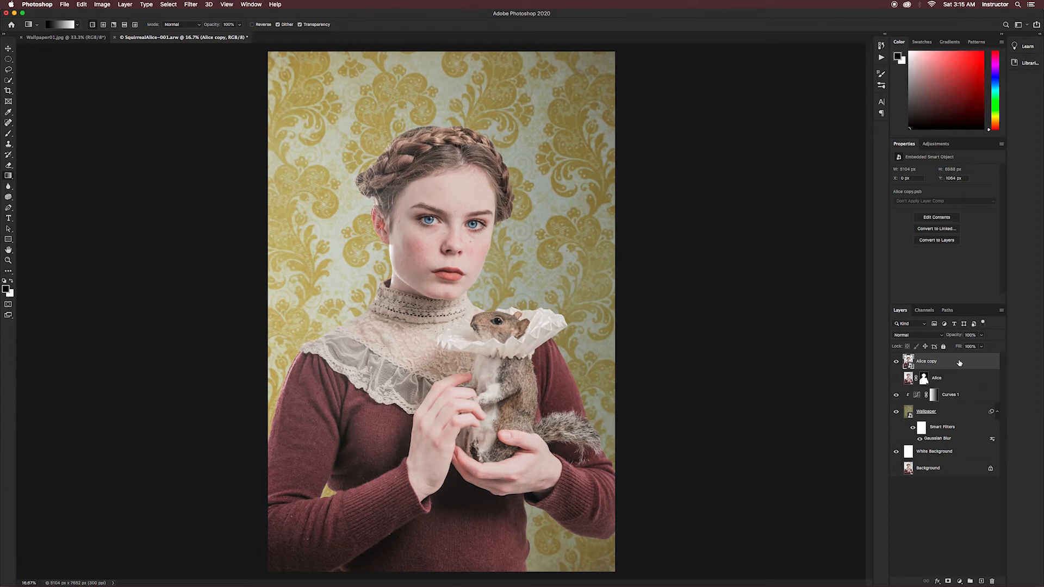
pyautogui.click(191, 5)
pyautogui.click(200, 71)
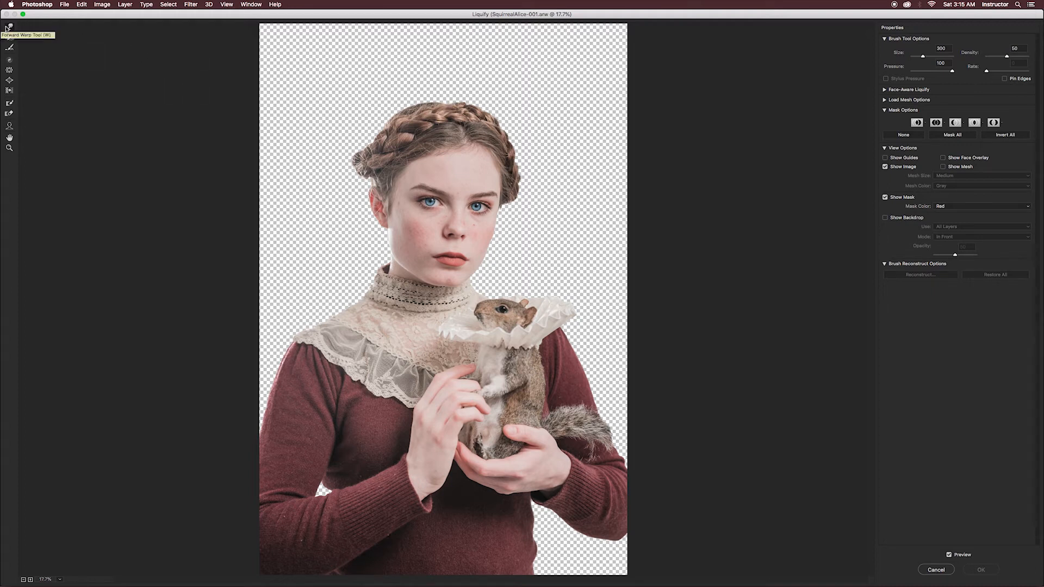
# - Reshape the outline of the lace collar and shoulder using the Forward Warp tool at size 600
pyautogui.click(7, 28)
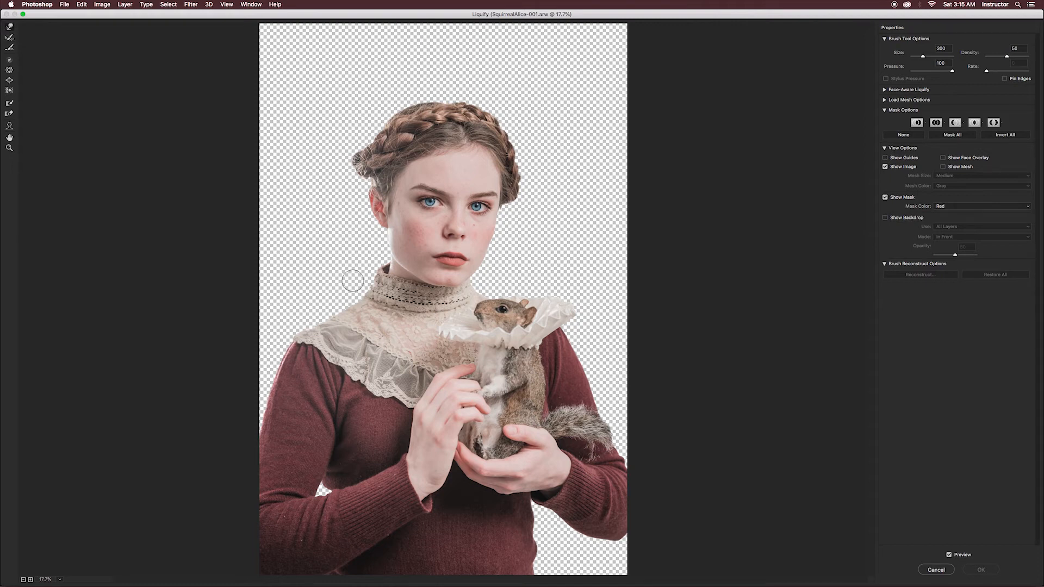
pyautogui.press(']')
pyautogui.press(']')
pyautogui.moveTo(360, 288); pyautogui.dragTo(366, 295)
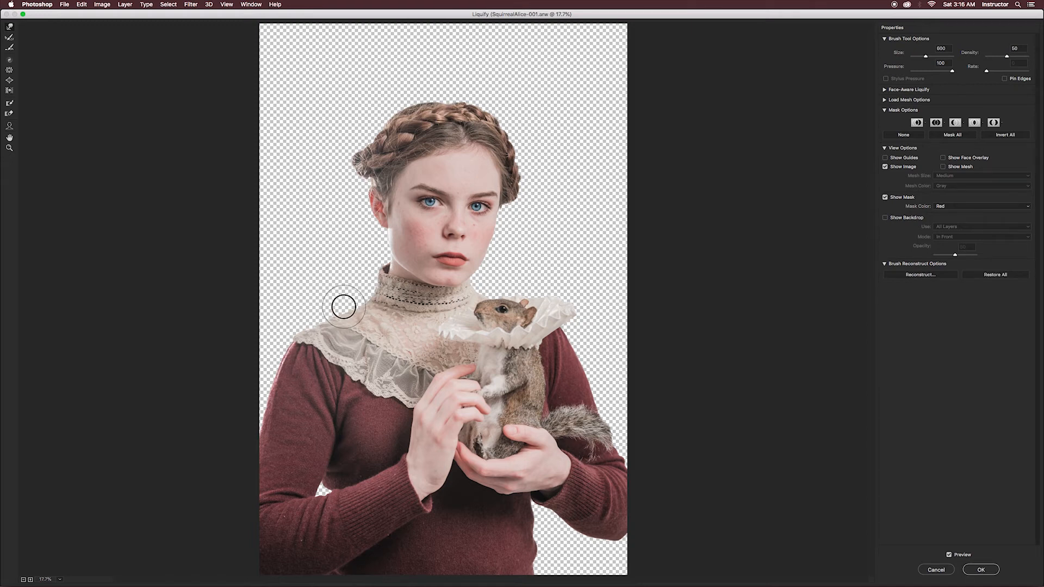
pyautogui.moveTo(309, 342); pyautogui.dragTo(302, 347)
pyautogui.moveTo(295, 365); pyautogui.dragTo(290, 367)
# - Reshape the gap between the forearm and torso with a smaller Forward Warp brush
pyautogui.press('[')
pyautogui.press('[')
pyautogui.moveTo(328, 487); pyautogui.dragTo(323, 478)
pyautogui.press('[')
pyautogui.press('[')
pyautogui.press(']')
pyautogui.press(']')
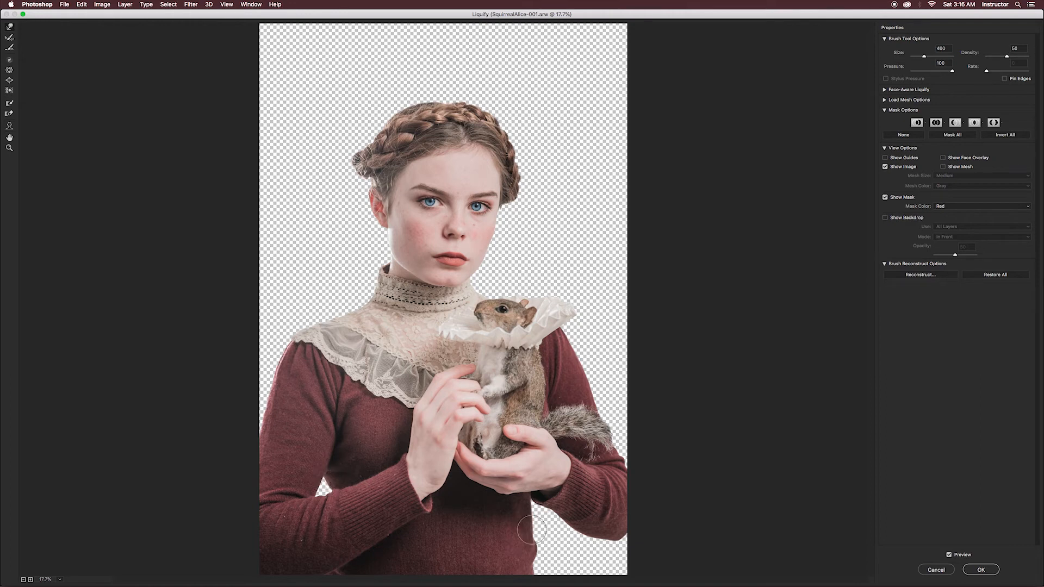
# - Push in the sweater's waistline below the hands, enlarging the Forward Warp brush to 1100
pyautogui.press(']')
pyautogui.press(']')
pyautogui.press(']')
pyautogui.press(']')
pyautogui.press(']')
pyautogui.press(']')
pyautogui.press(']')
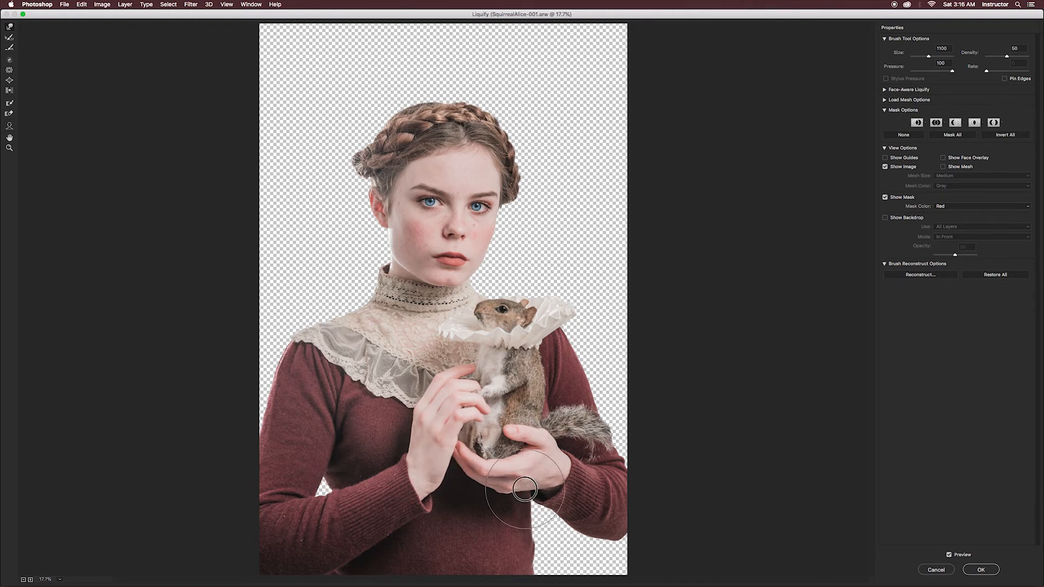
pyautogui.press('[')
pyautogui.press('[')
pyautogui.press('[')
pyautogui.press('[')
pyautogui.press('[')
pyautogui.press('[')
pyautogui.press('super+equal')
pyautogui.press(']')
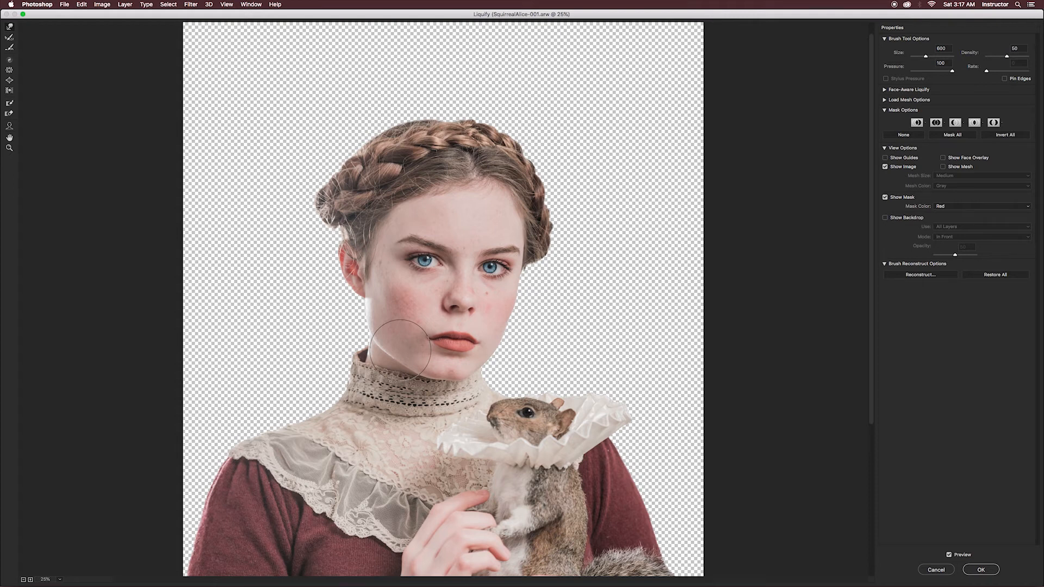
# - Freeze the jaw and the side of the high collar with the Freeze Mask tool, and reduce the Forward Warp brush to 200
pyautogui.click(9, 104)
pyautogui.click(375, 319)
pyautogui.moveTo(376, 320)
pyautogui.mouseDown()
pyautogui.moveTo(375, 373)
pyautogui.moveTo(385, 332)
pyautogui.moveTo(375, 317)
pyautogui.moveTo(383, 378)
pyautogui.moveTo(390, 367)
pyautogui.moveTo(388, 409)
pyautogui.mouseUp()
pyautogui.click(9, 27)
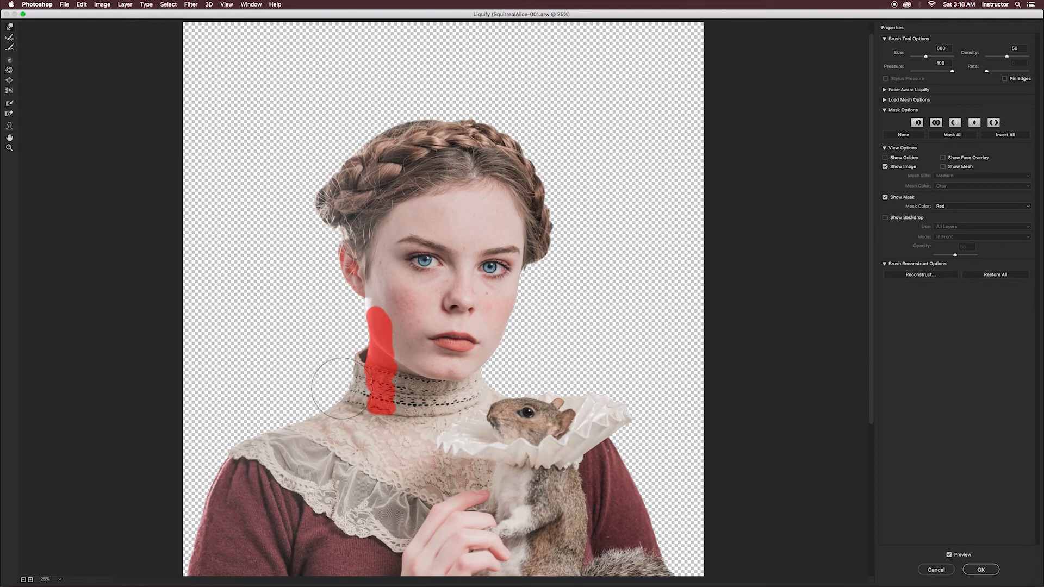
pyautogui.press('[')
pyautogui.press('[')
pyautogui.press('[')
pyautogui.press('[')
pyautogui.press('[')
pyautogui.press('[')
pyautogui.press('[')
pyautogui.press('[')
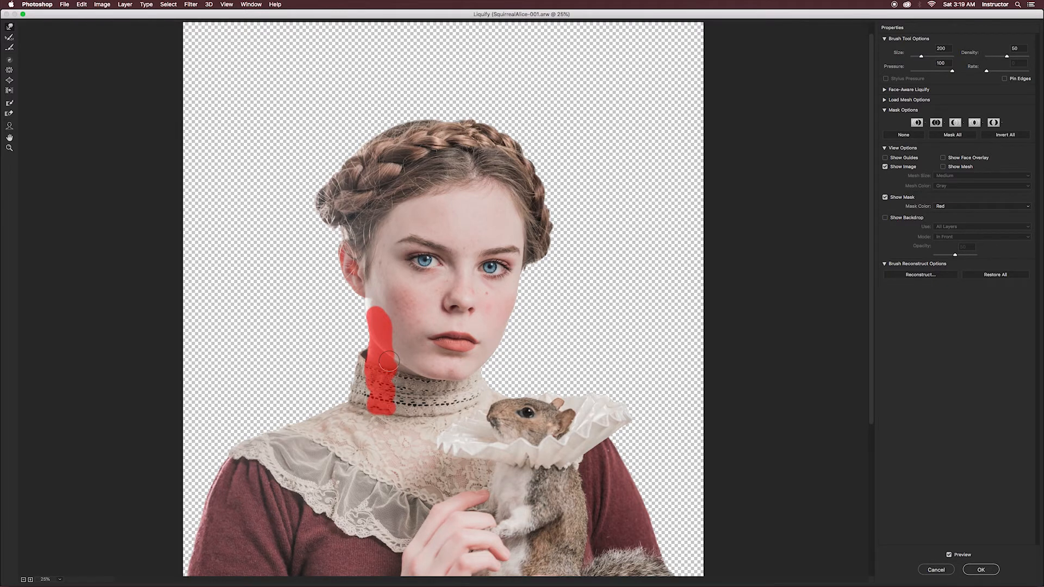
# - Thaw the frozen jaw and collar area and nudge the collar's outer edge with a small Forward Warp brush
pyautogui.click(8, 114)
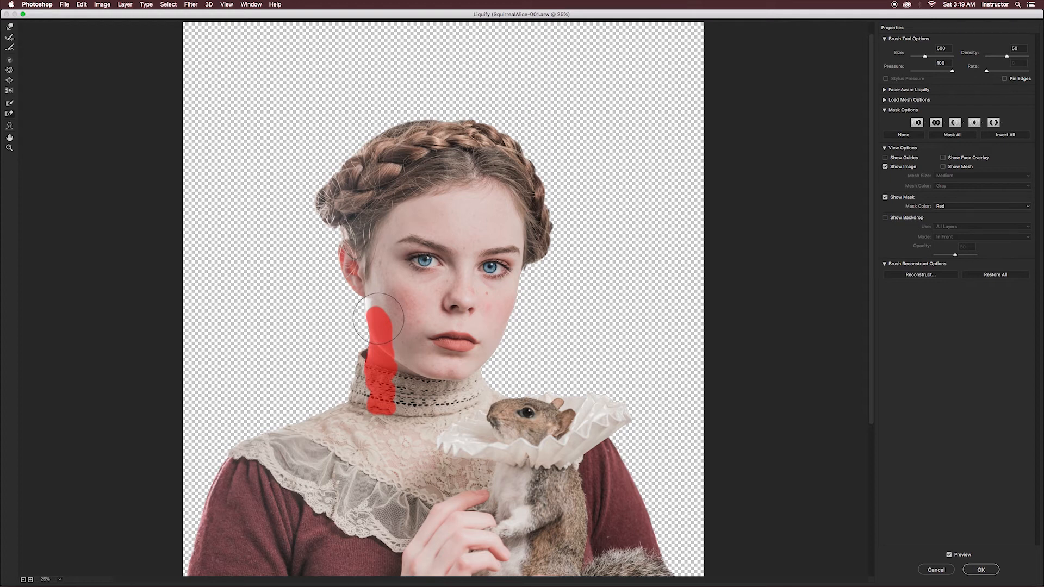
pyautogui.moveTo(378, 319); pyautogui.dragTo(383, 421)
pyautogui.press('[')
pyautogui.press('[')
pyautogui.press('[')
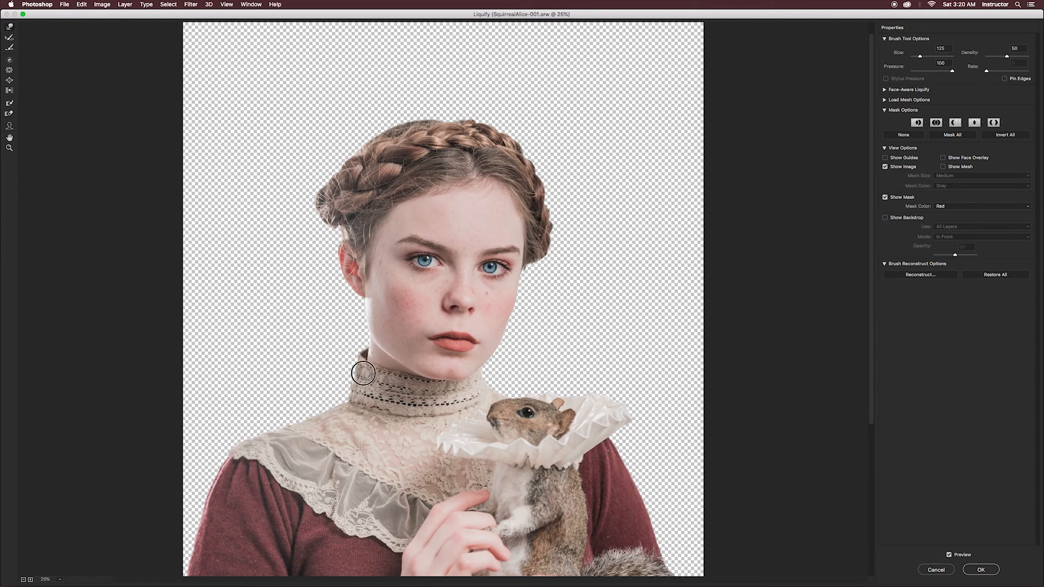
pyautogui.press(']')
# - Slightly enlarge both of the woman's eyes with the Bloat tool
pyautogui.click(9, 82)
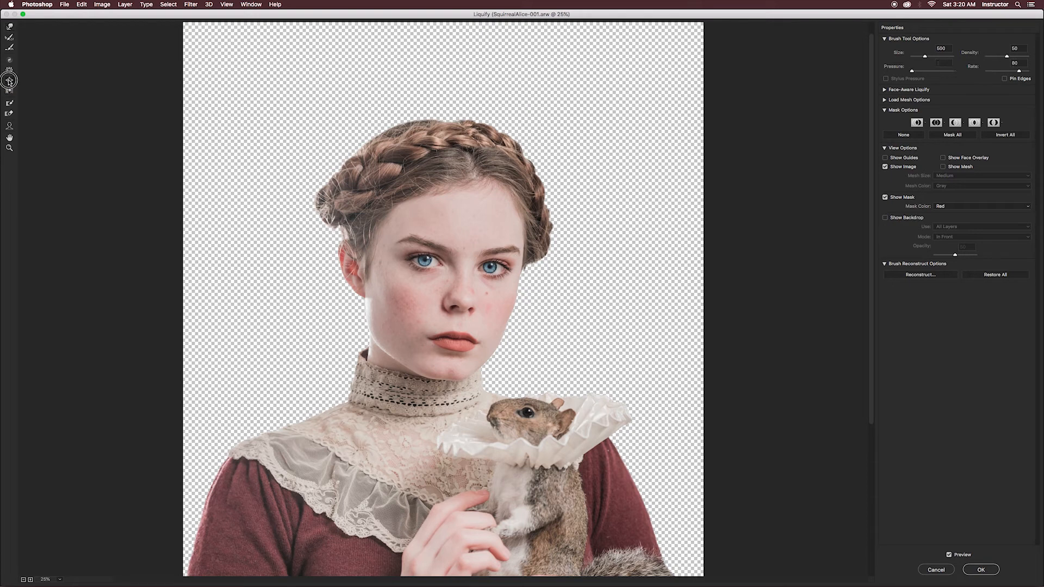
pyautogui.press(']')
pyautogui.click(425, 263)
pyautogui.click(491, 270)
pyautogui.press('[')
pyautogui.press('[')
pyautogui.press('[')
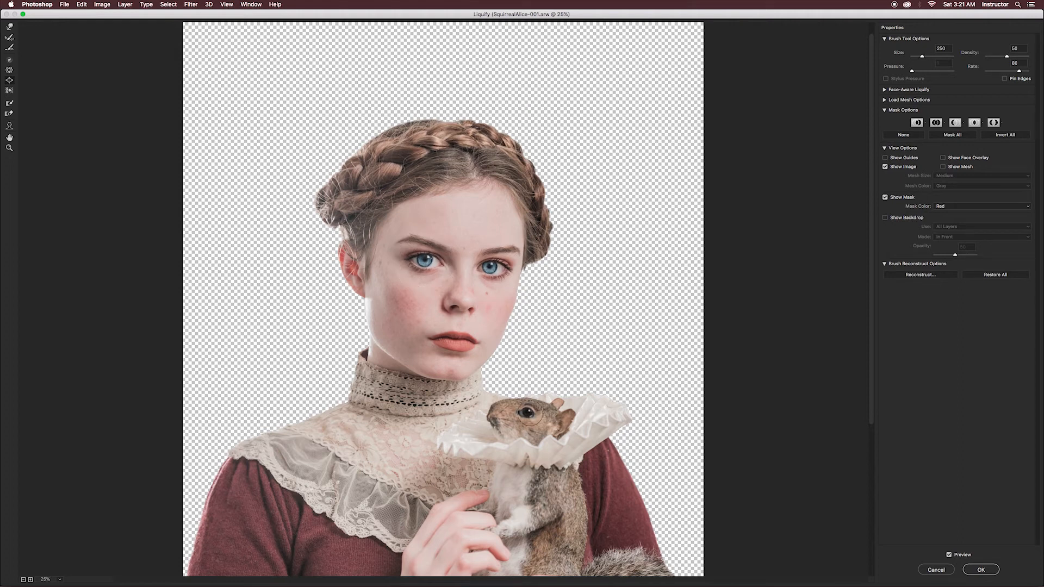
# - Nudge the braid at the top of the head with the Forward Warp tool at size 300
pyautogui.press('w')
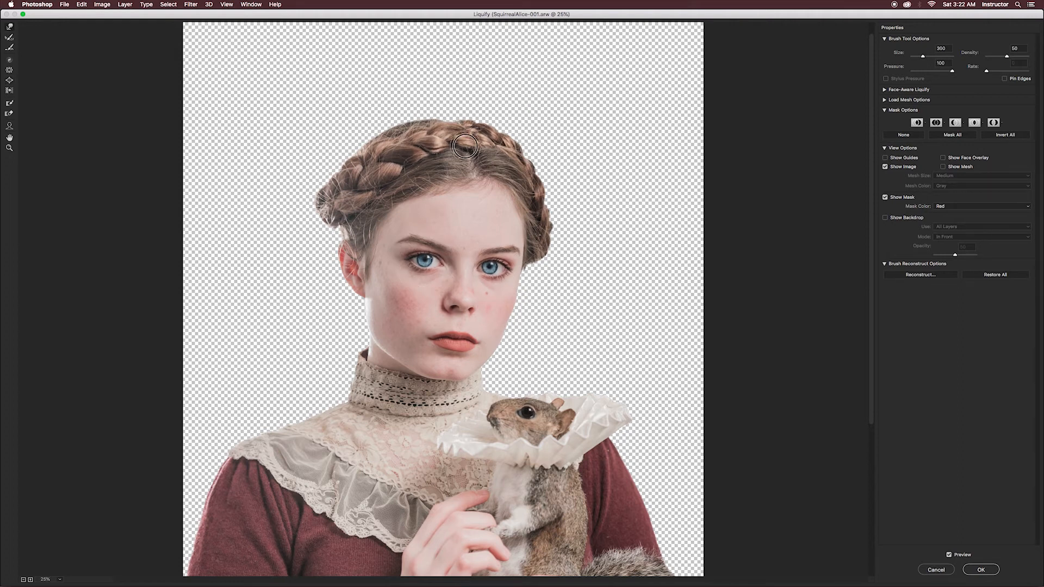
pyautogui.press('[')
pyautogui.press('[')
pyautogui.press('[')
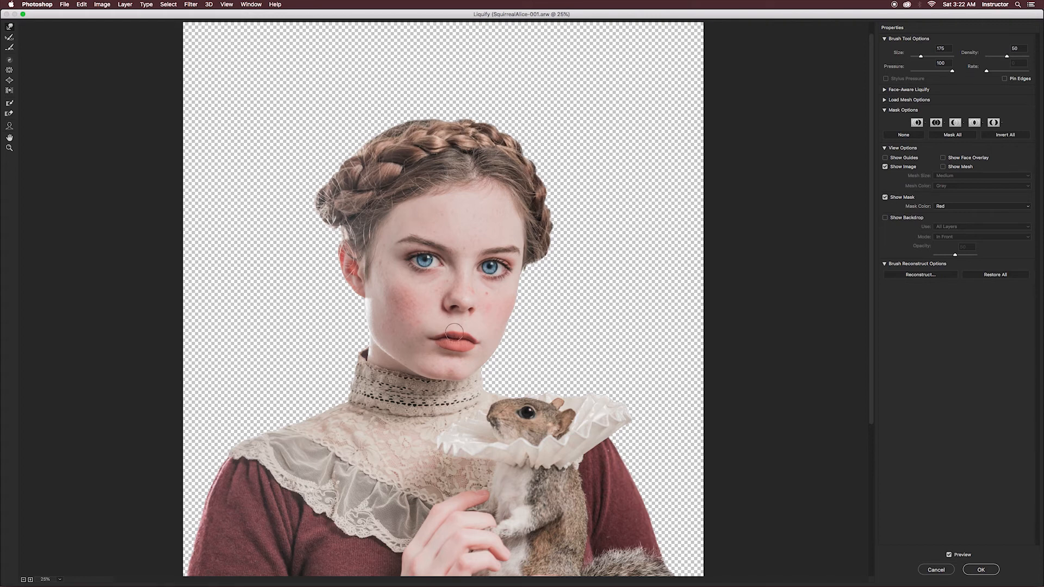
# - Reshape the upper lip and mouth corners with a small Forward Warp brush and apply the Liquify filter
pyautogui.press('super+plus')
pyautogui.press('super+plus')
pyautogui.press('[')
pyautogui.press('[')
pyautogui.press('[')
pyautogui.press('[')
pyautogui.press('[')
pyautogui.press(']')
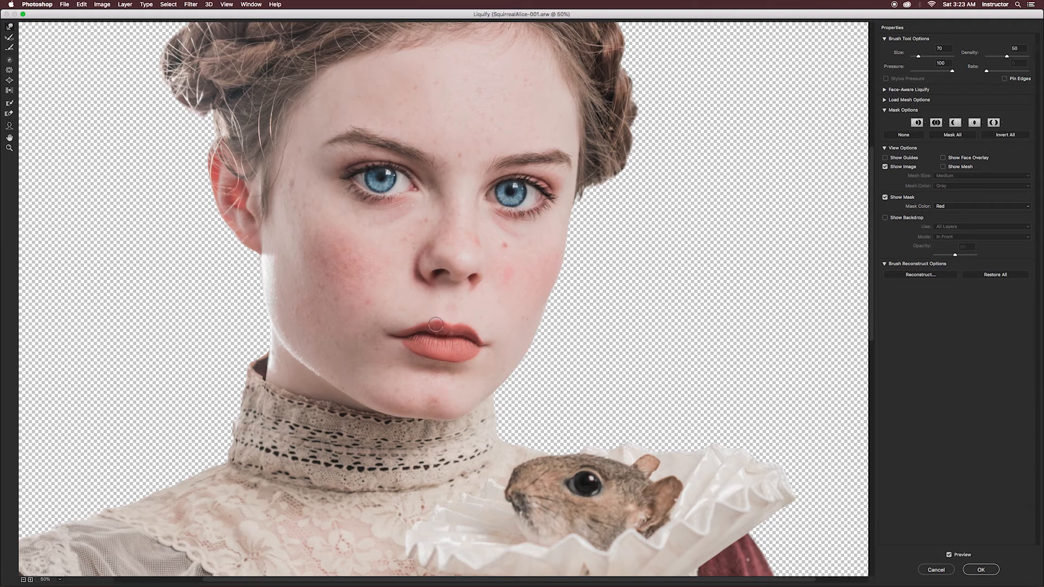
pyautogui.press(']')
pyautogui.press(']')
pyautogui.press(']')
pyautogui.keyDown('alt'); pyautogui.keyDown('super'); pyautogui.click(491, 347); pyautogui.keyUp('super'); pyautogui.keyUp('alt')
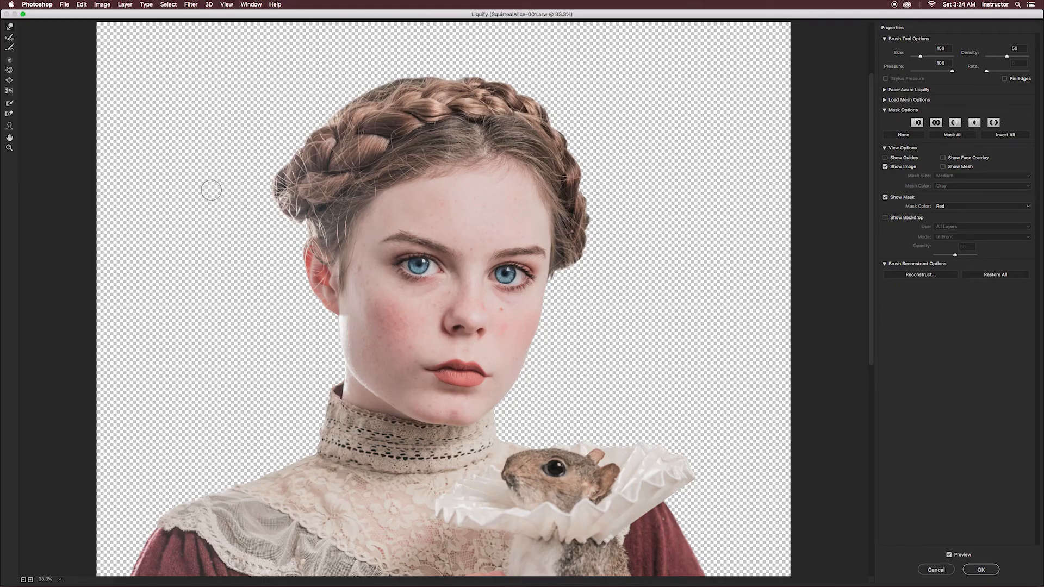
pyautogui.click(10, 71)
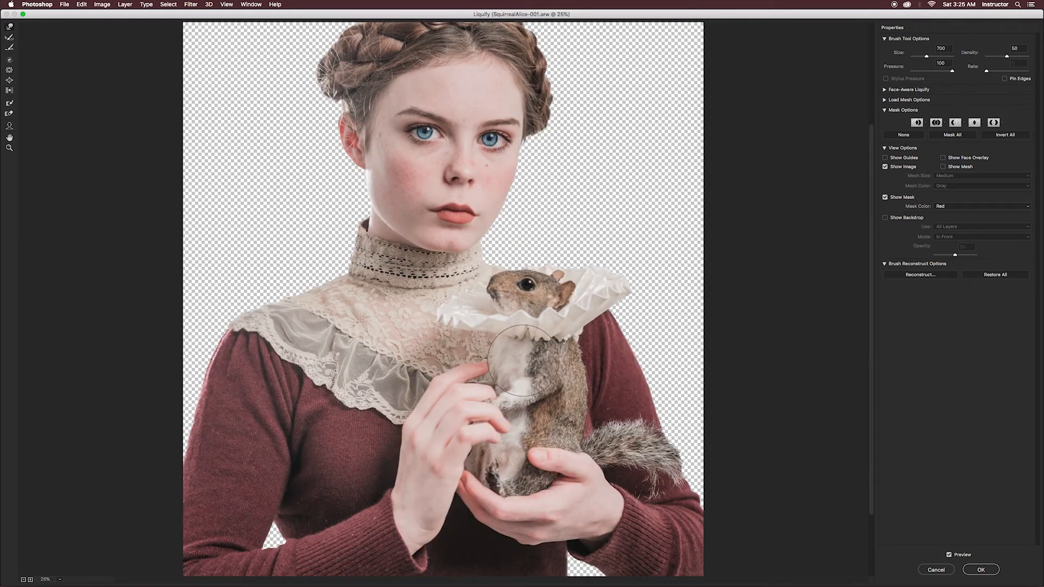
pyautogui.click(982, 570)
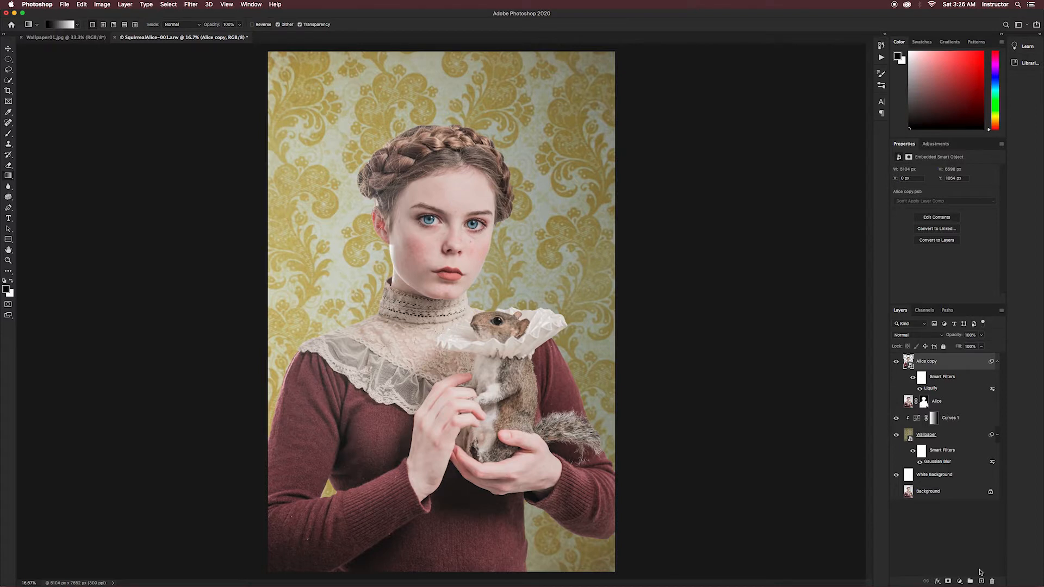
# - Apply a Perspective transform to the woman's Smart Object, narrowing its base and widening its top
pyautogui.click(82, 5)
pyautogui.moveTo(108, 194)
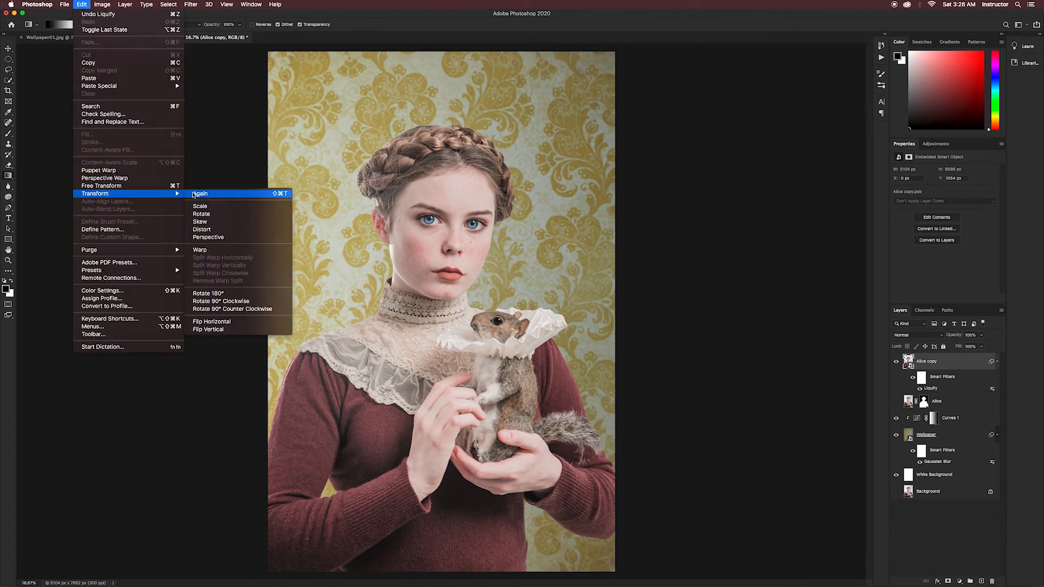
pyautogui.click(209, 237)
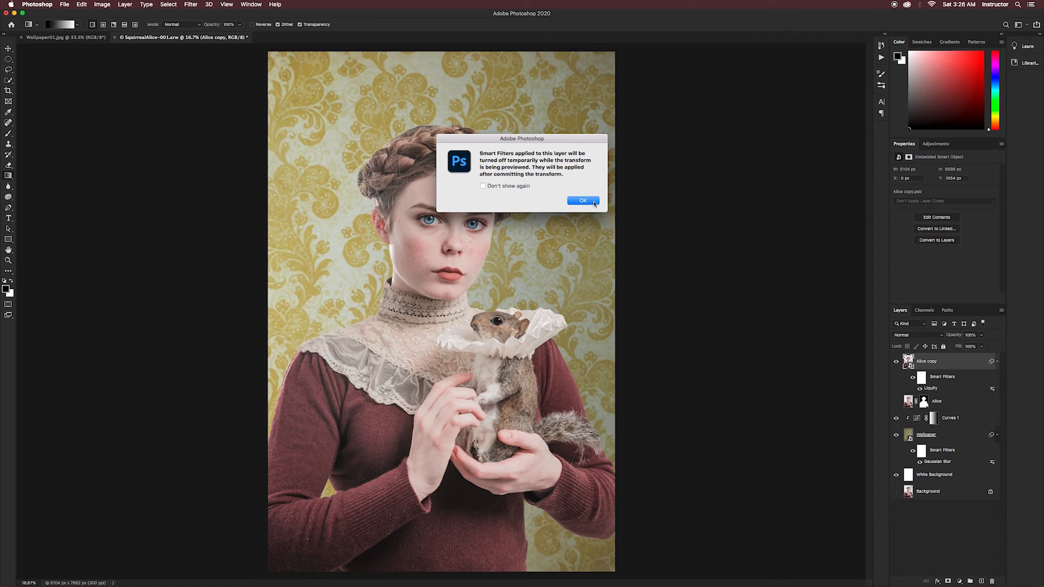
pyautogui.click(583, 201)
pyautogui.moveTo(615, 570)
pyautogui.mouseDown()
pyautogui.moveTo(576, 535)
pyautogui.moveTo(558, 545)
pyautogui.moveTo(612, 549)
pyautogui.moveTo(609, 571)
pyautogui.mouseUp()
pyautogui.moveTo(618, 122); pyautogui.dragTo(632, 127)
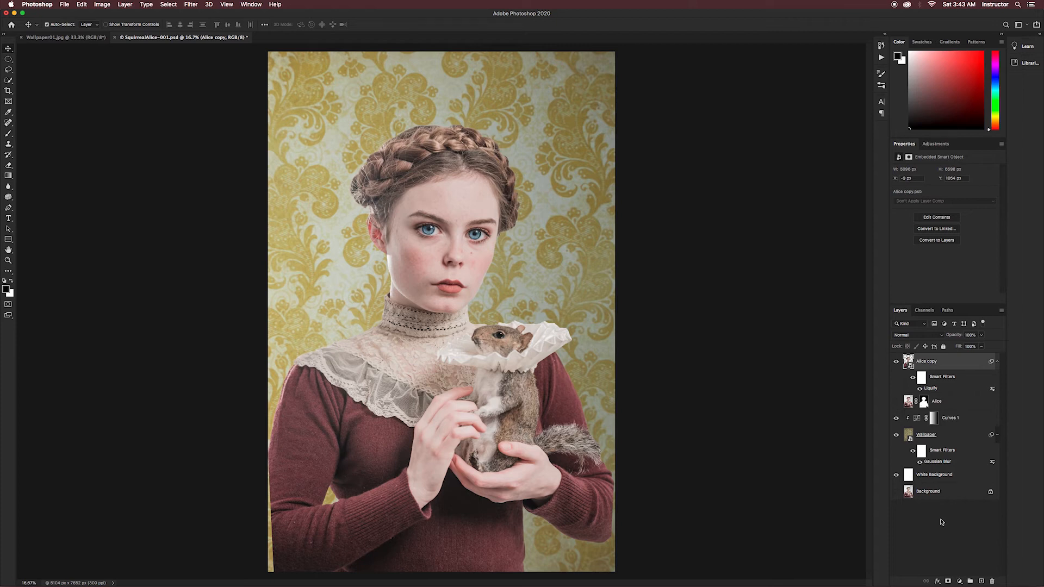
# - Create a new layer named Retouch above the woman's Smart Object
pyautogui.press('super+shift+n')
pyautogui.write('Retouch')
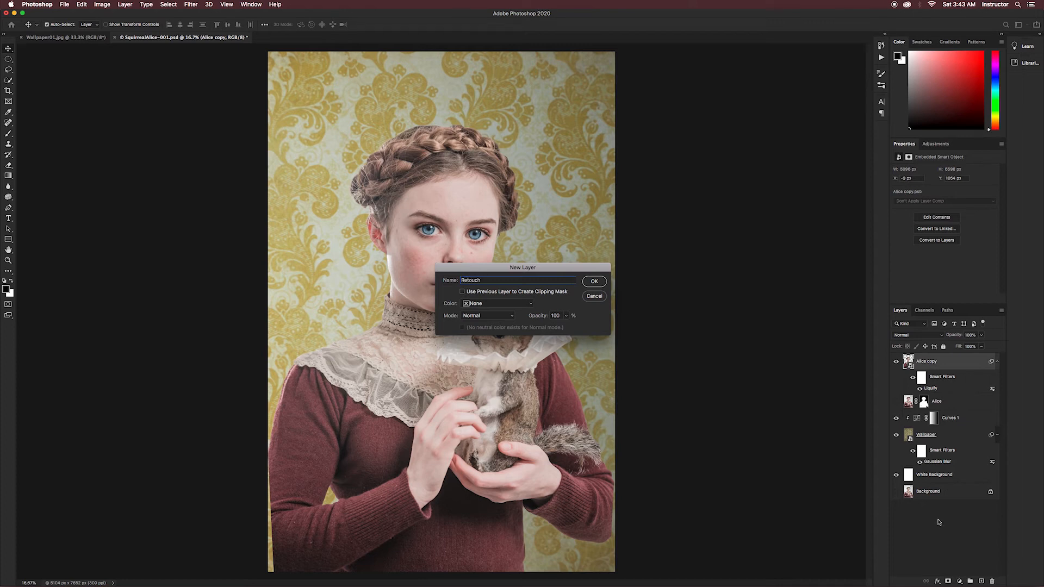
pyautogui.click(599, 282)
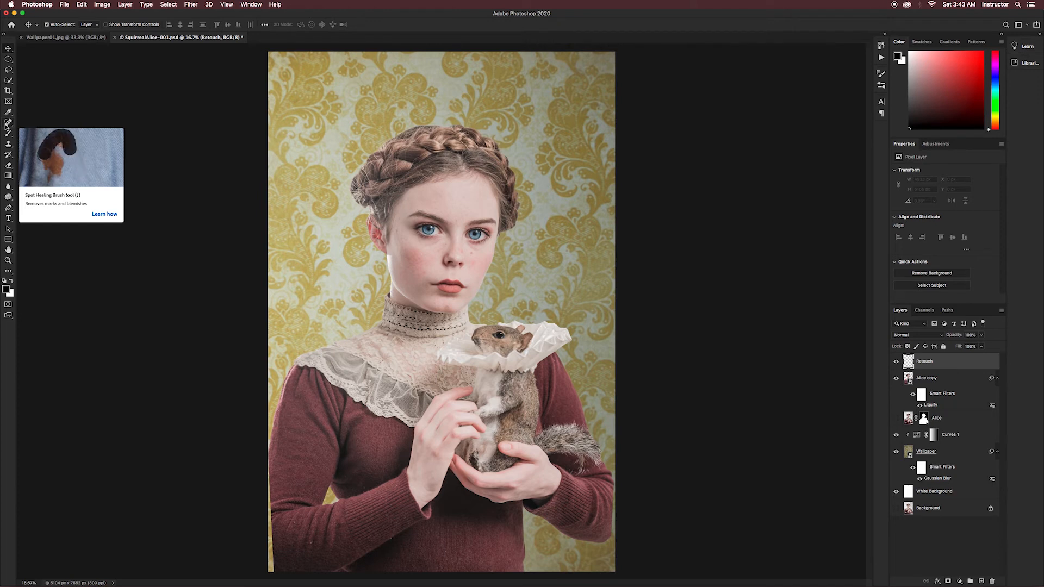
# - Remove lint specks across the maroon sweater with the Spot Healing Brush, sampling all layers at 50% hardness
pyautogui.click(7, 123)
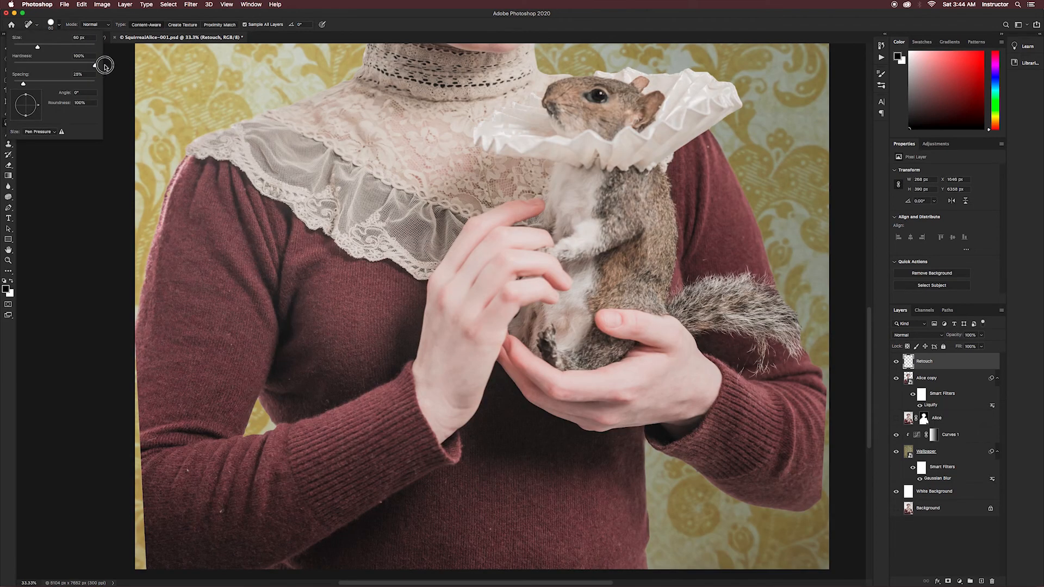
pyautogui.moveTo(104, 65); pyautogui.dragTo(54, 65)
pyautogui.click(381, 501)
pyautogui.click(491, 528)
pyautogui.click(221, 511)
pyautogui.click(188, 470)
pyautogui.click(230, 335)
pyautogui.click(151, 440)
pyautogui.click(300, 509)
pyautogui.click(367, 547)
pyautogui.click(450, 484)
pyautogui.click(648, 444)
pyautogui.click(742, 233)
# - Heal the blemishes on both cheeks and beneath the eye with the Spot Healing Brush
pyautogui.moveTo(413, 193); pyautogui.dragTo(473, 509)
pyautogui.click(508, 287)
pyautogui.click(458, 290)
pyautogui.click(607, 267)
pyautogui.click(608, 284)
pyautogui.click(521, 235)
pyautogui.moveTo(548, 189)
pyautogui.mouseDown()
pyautogui.moveTo(494, 304)
pyautogui.moveTo(503, 243)
pyautogui.mouseUp()
# - Heal finer skin spots near the eye, on the cheek and below the lips using a smaller Spot Healing Brush
pyautogui.press('[')
pyautogui.press('[')
pyautogui.press('[')
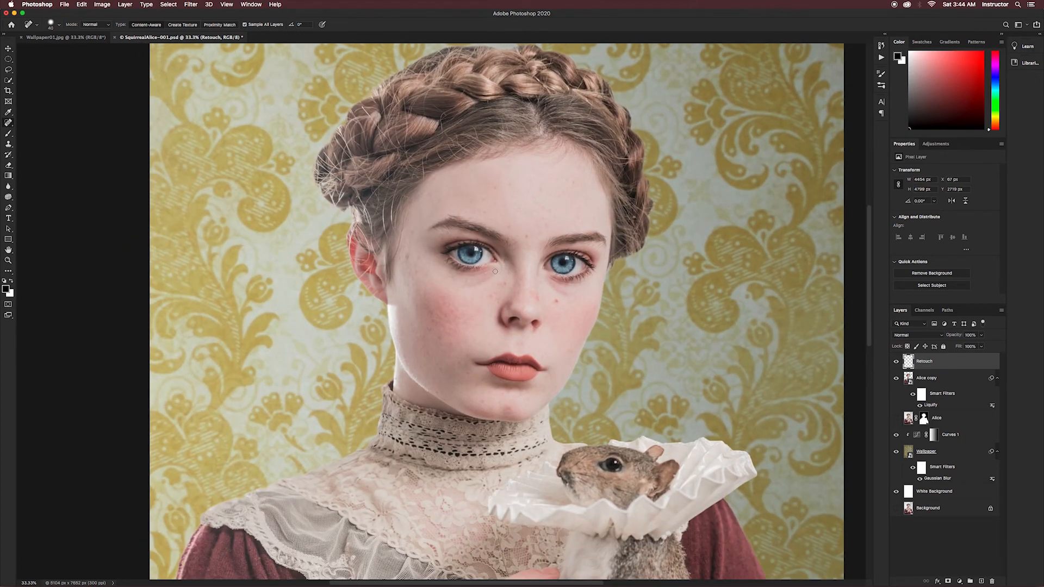
pyautogui.press('super+plus')
pyautogui.press('super+plus')
pyautogui.moveTo(470, 170); pyautogui.dragTo(394, 219)
pyautogui.press('[')
pyautogui.press('[')
pyautogui.click(366, 255)
pyautogui.click(413, 325)
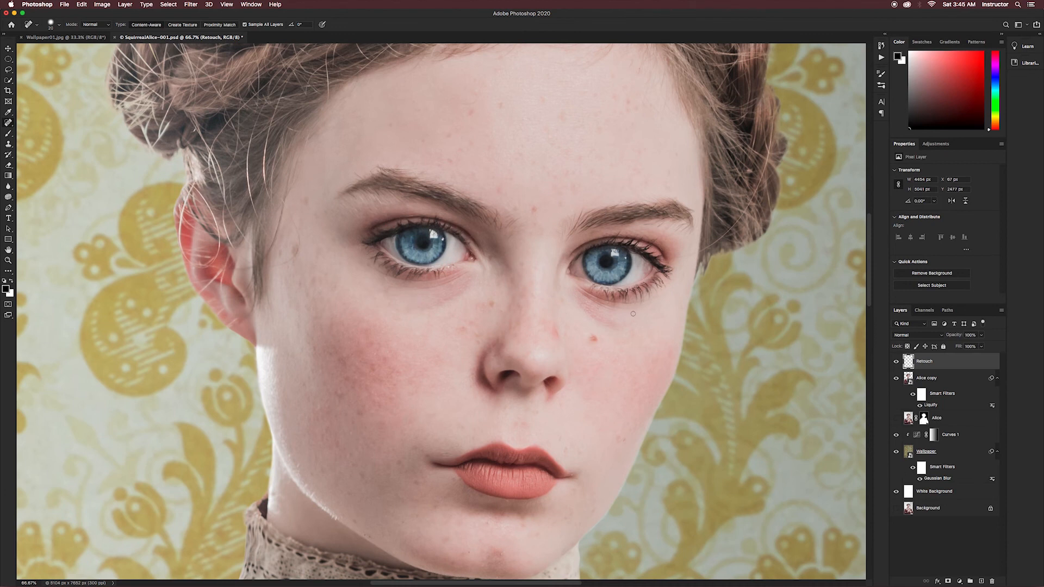
pyautogui.moveTo(498, 555); pyautogui.dragTo(509, 463)
pyautogui.click(511, 427)
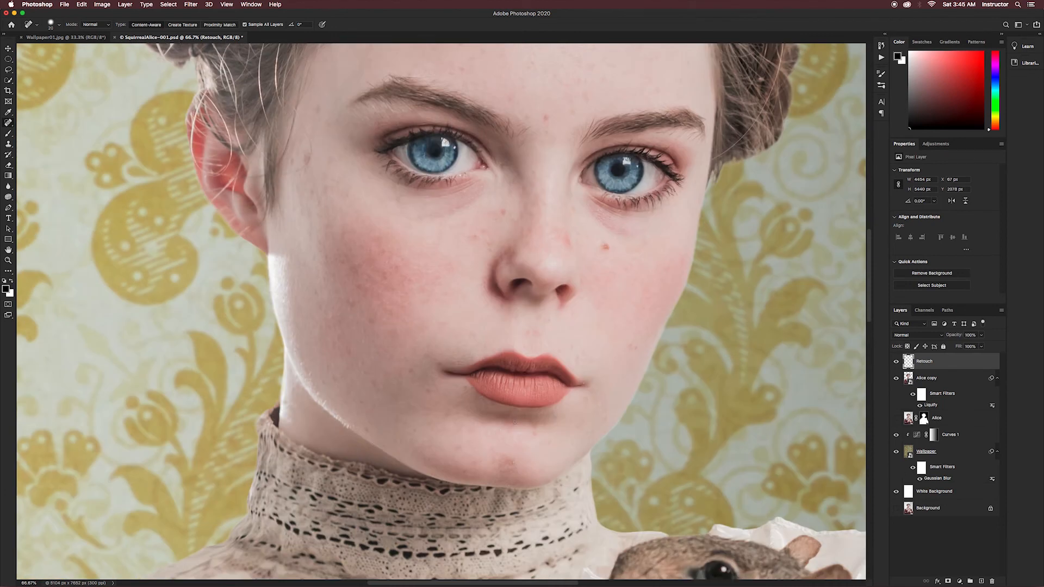
# - Clone skin beneath the eye with the Clone Stamp at 30% opacity, sampling Current & Below
pyautogui.press('s')
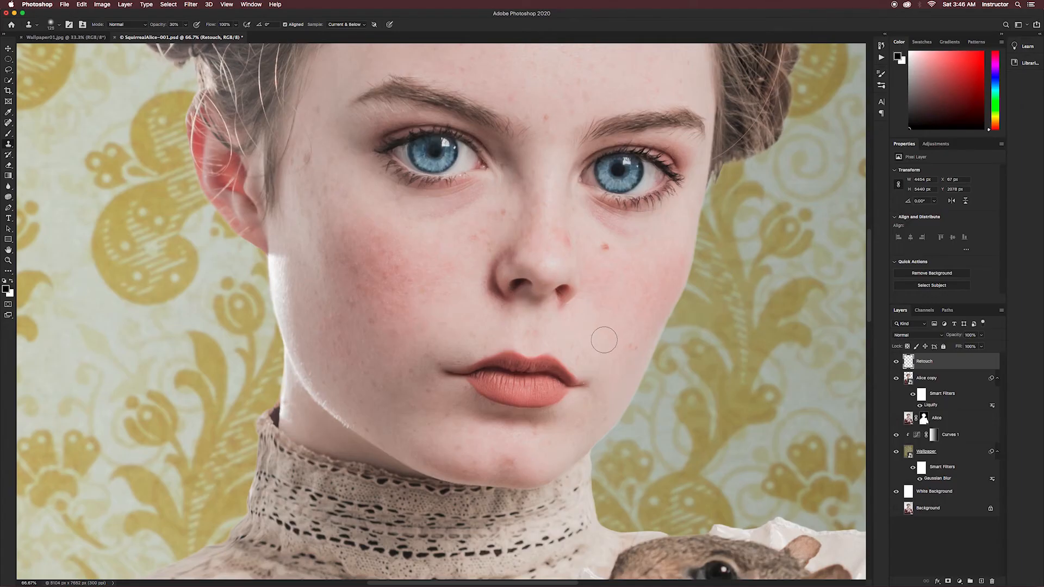
pyautogui.click(352, 25)
pyautogui.click(353, 25)
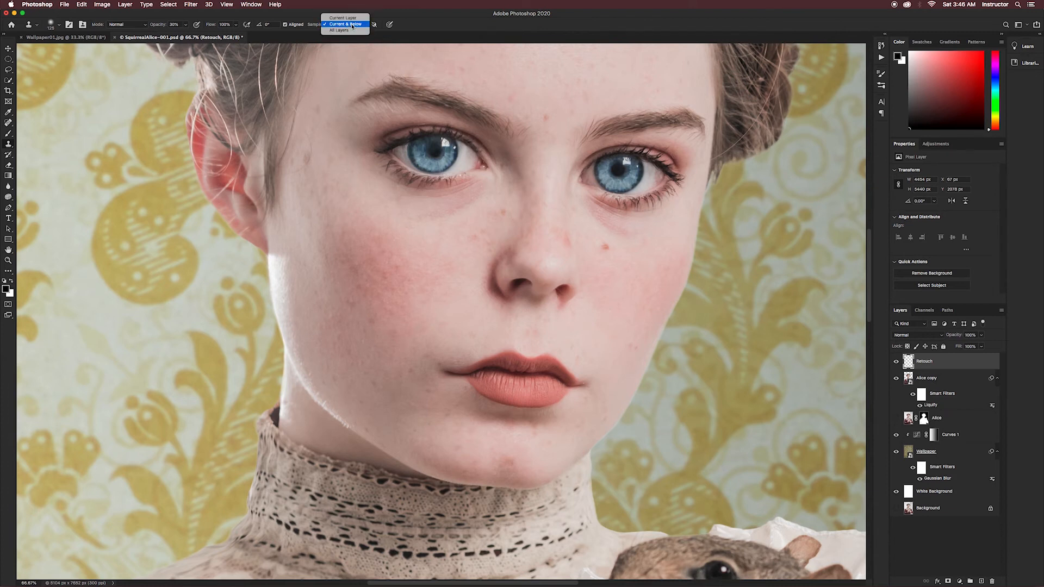
pyautogui.keyDown('alt'); pyautogui.click(588, 383); pyautogui.keyUp('alt')
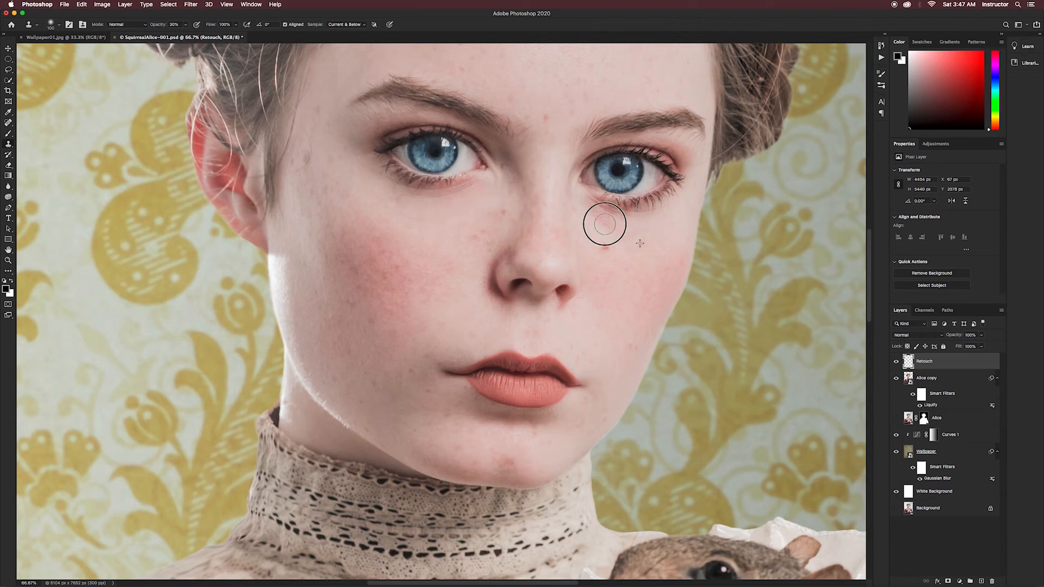
# - Heal a spot on the maroon sleeve near the squirrel's tail with the Spot Healing Brush
pyautogui.press('j')
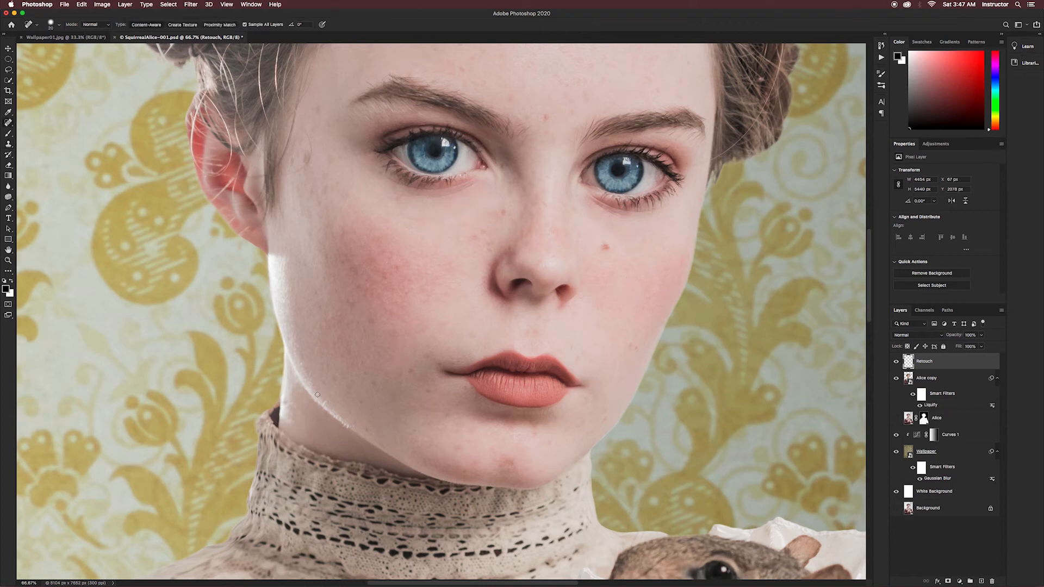
pyautogui.moveTo(486, 169); pyautogui.dragTo(458, 95)
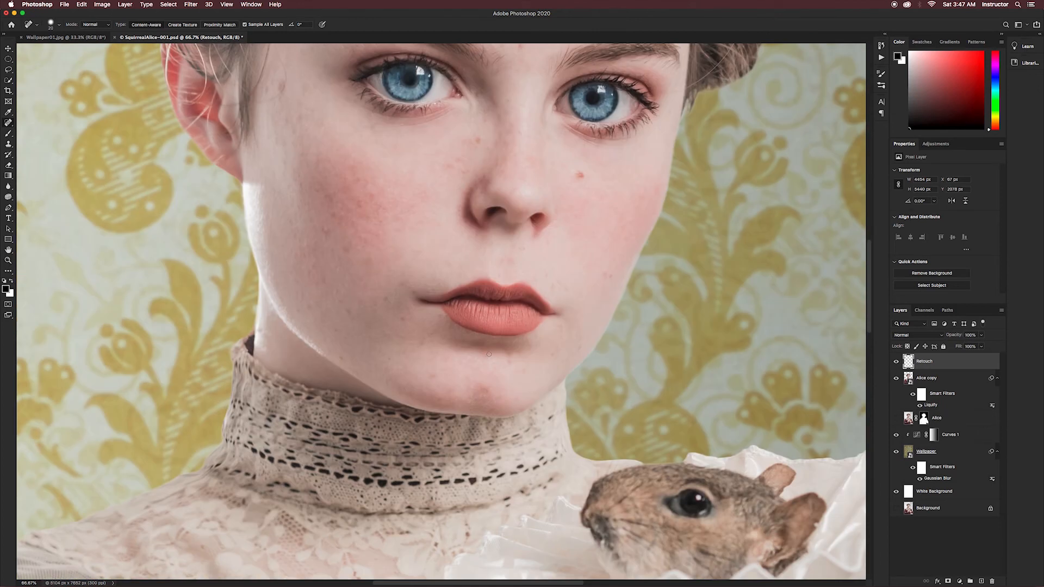
pyautogui.moveTo(435, 477); pyautogui.dragTo(466, 250)
pyautogui.press('super+minus')
pyautogui.press('super+minus')
pyautogui.moveTo(449, 426); pyautogui.dragTo(440, 245)
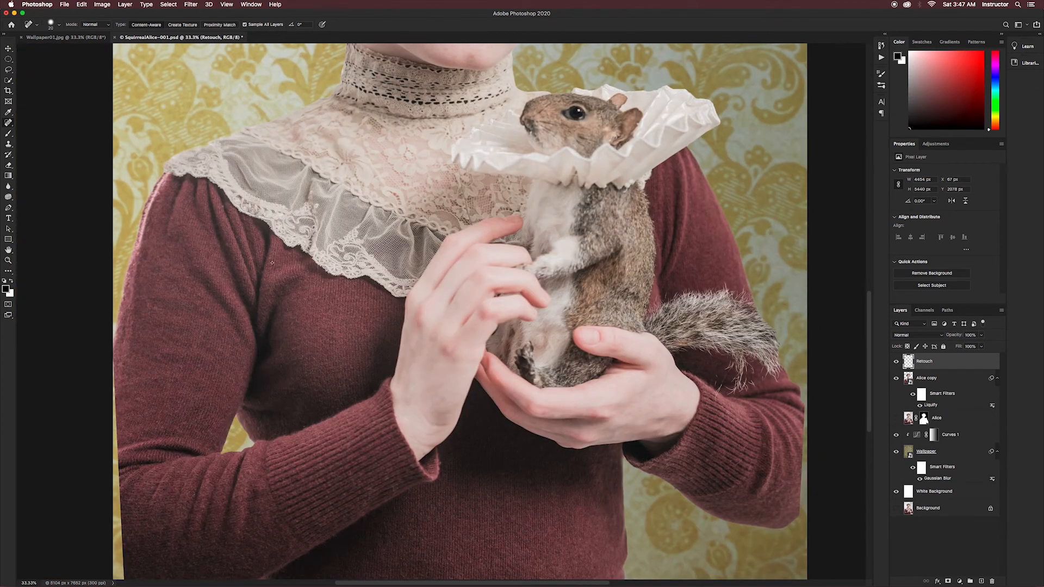
pyautogui.moveTo(714, 399); pyautogui.dragTo(723, 385)
# - Remove the long flyaway hairs across the braid and above the ear with the Spot Healing Brush
pyautogui.moveTo(472, 76)
pyautogui.mouseDown()
pyautogui.moveTo(492, 238)
pyautogui.moveTo(488, 403)
pyautogui.mouseUp()
pyautogui.press('super+plus')
pyautogui.moveTo(383, 264); pyautogui.dragTo(412, 331)
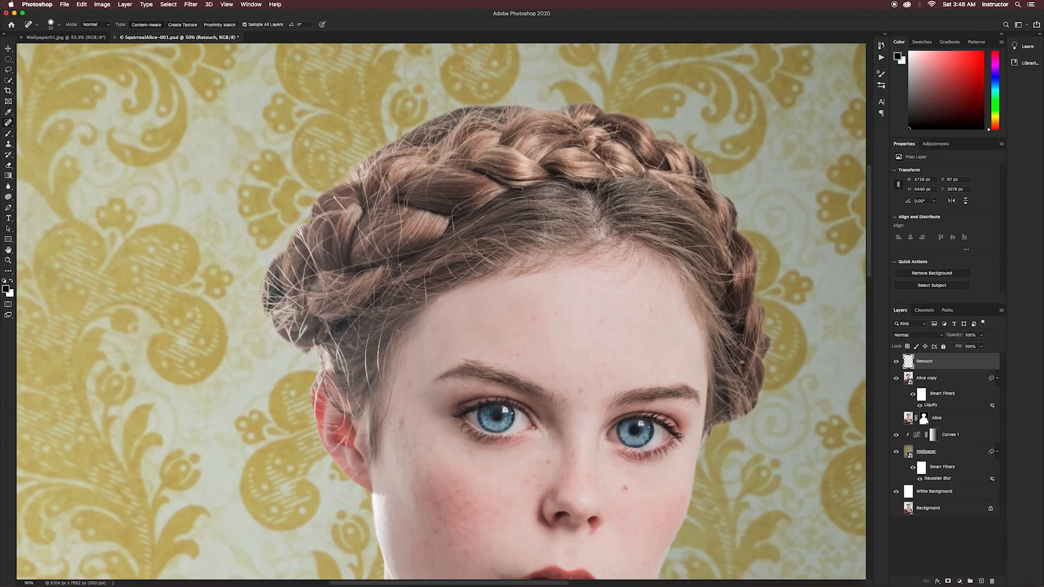
pyautogui.moveTo(403, 249)
pyautogui.mouseDown()
pyautogui.moveTo(399, 198)
pyautogui.moveTo(378, 177)
pyautogui.mouseUp()
pyautogui.moveTo(332, 195)
pyautogui.mouseDown()
pyautogui.moveTo(376, 279)
pyautogui.moveTo(372, 300)
pyautogui.mouseUp()
pyautogui.moveTo(430, 216); pyautogui.dragTo(437, 225)
pyautogui.moveTo(450, 236); pyautogui.dragTo(482, 220)
pyautogui.moveTo(447, 240); pyautogui.dragTo(401, 257)
pyautogui.moveTo(413, 259)
pyautogui.mouseDown()
pyautogui.moveTo(416, 291)
pyautogui.moveTo(381, 334)
pyautogui.moveTo(380, 380)
pyautogui.mouseUp()
pyautogui.moveTo(369, 390); pyautogui.dragTo(369, 327)
pyautogui.moveTo(353, 415); pyautogui.dragTo(350, 395)
pyautogui.moveTo(348, 386); pyautogui.dragTo(325, 324)
pyautogui.moveTo(383, 295)
pyautogui.mouseDown()
pyautogui.moveTo(340, 346)
pyautogui.moveTo(340, 403)
pyautogui.mouseUp()
pyautogui.moveTo(343, 405); pyautogui.dragTo(329, 435)
pyautogui.moveTo(352, 426); pyautogui.dragTo(332, 454)
# - Heal the remaining fine stray hairs around the braid's outer edge and beside the face
pyautogui.press('s')
pyautogui.press('[')
pyautogui.press('[')
pyautogui.press('[')
pyautogui.press('[')
pyautogui.press('[')
pyautogui.press('j')
pyautogui.moveTo(313, 253)
pyautogui.mouseDown()
pyautogui.moveTo(294, 241)
pyautogui.moveTo(302, 285)
pyautogui.mouseUp()
pyautogui.moveTo(292, 240)
pyautogui.mouseDown()
pyautogui.moveTo(315, 262)
pyautogui.moveTo(294, 283)
pyautogui.mouseUp()
pyautogui.moveTo(270, 266); pyautogui.dragTo(356, 313)
pyautogui.moveTo(344, 273); pyautogui.dragTo(323, 292)
pyautogui.moveTo(336, 225); pyautogui.dragTo(337, 247)
pyautogui.moveTo(337, 239); pyautogui.dragTo(307, 239)
pyautogui.moveTo(286, 201); pyautogui.dragTo(308, 230)
pyautogui.moveTo(285, 214)
pyautogui.mouseDown()
pyautogui.moveTo(305, 238)
pyautogui.moveTo(330, 200)
pyautogui.mouseUp()
pyautogui.moveTo(247, 264); pyautogui.dragTo(270, 289)
pyautogui.moveTo(237, 275)
pyautogui.mouseDown()
pyautogui.moveTo(261, 304)
pyautogui.moveTo(240, 301)
pyautogui.mouseUp()
pyautogui.moveTo(338, 218); pyautogui.dragTo(345, 238)
pyautogui.moveTo(335, 183); pyautogui.dragTo(359, 271)
pyautogui.moveTo(272, 286); pyautogui.dragTo(266, 341)
pyautogui.moveTo(405, 172); pyautogui.dragTo(396, 199)
pyautogui.moveTo(657, 427); pyautogui.dragTo(718, 379)
pyautogui.moveTo(723, 341); pyautogui.dragTo(725, 366)
# - Clean up leftover stray hair around the braid and ear with a progressively smaller Clone Stamp at 30% opacity
pyautogui.press('s')
pyautogui.moveTo(271, 229); pyautogui.dragTo(269, 240)
pyautogui.keyDown('alt'); pyautogui.click(279, 314); pyautogui.keyUp('alt')
pyautogui.moveTo(255, 282); pyautogui.dragTo(257, 317)
pyautogui.click(246, 300)
pyautogui.press('super+minus')
pyautogui.press('super+minus')
pyautogui.scroll(-5, 451, 326)
pyautogui.press('super+equal')
pyautogui.press('super+equal')
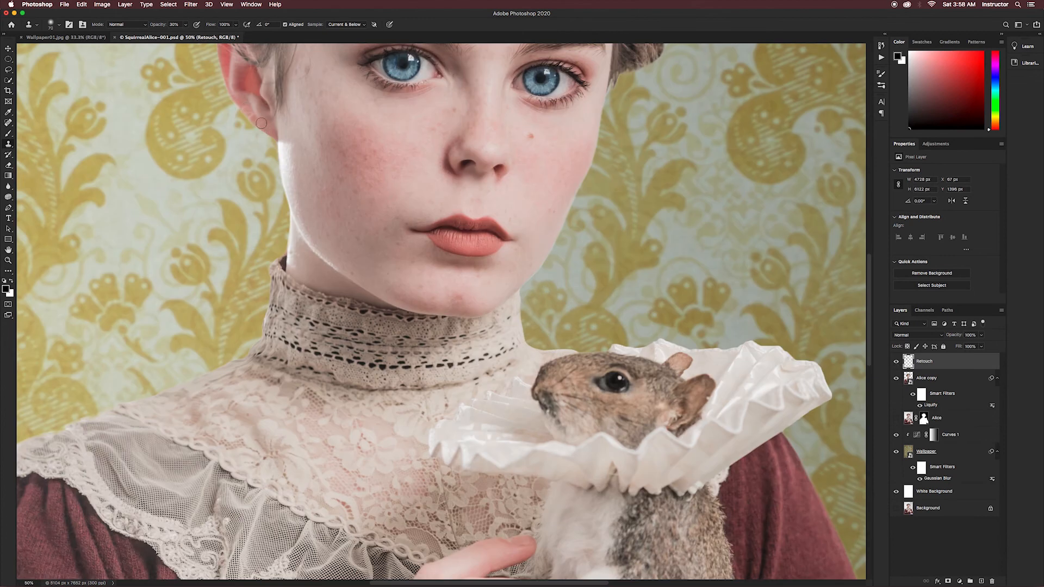
pyautogui.press('[')
pyautogui.press('[')
pyautogui.press('[')
pyautogui.press('[')
pyautogui.scroll(5, 417, 184)
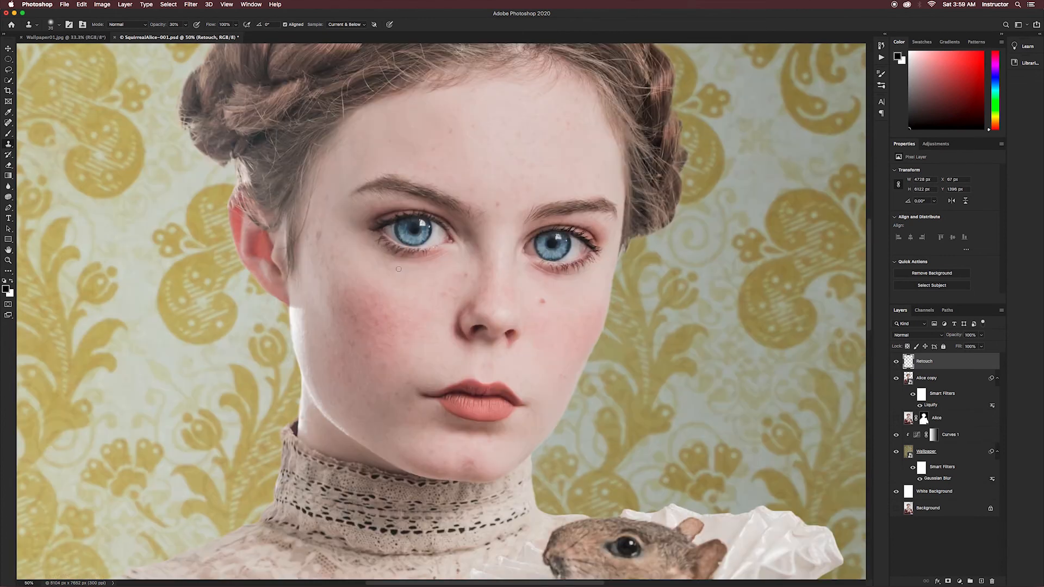
pyautogui.press('j')
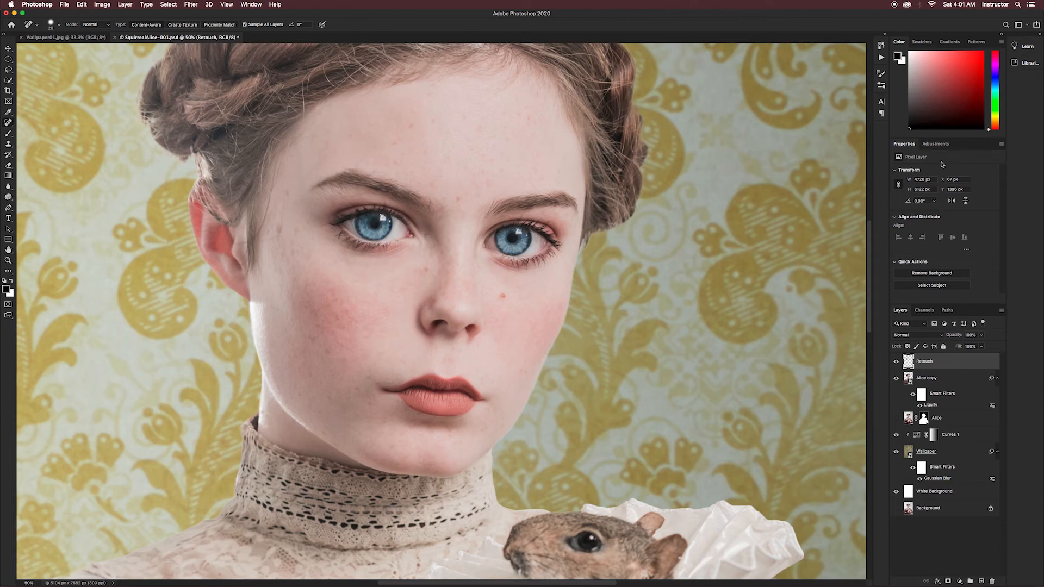
# - Add a Curves adjustment layer above Retouch, set its blend mode to Screen, and invert its mask to black
pyautogui.click(937, 143)
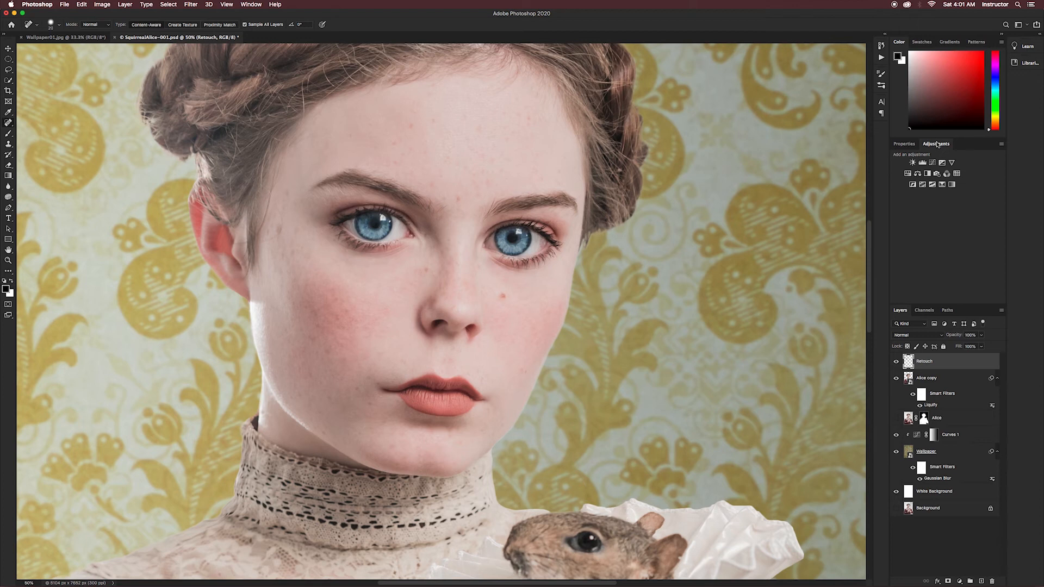
pyautogui.click(933, 163)
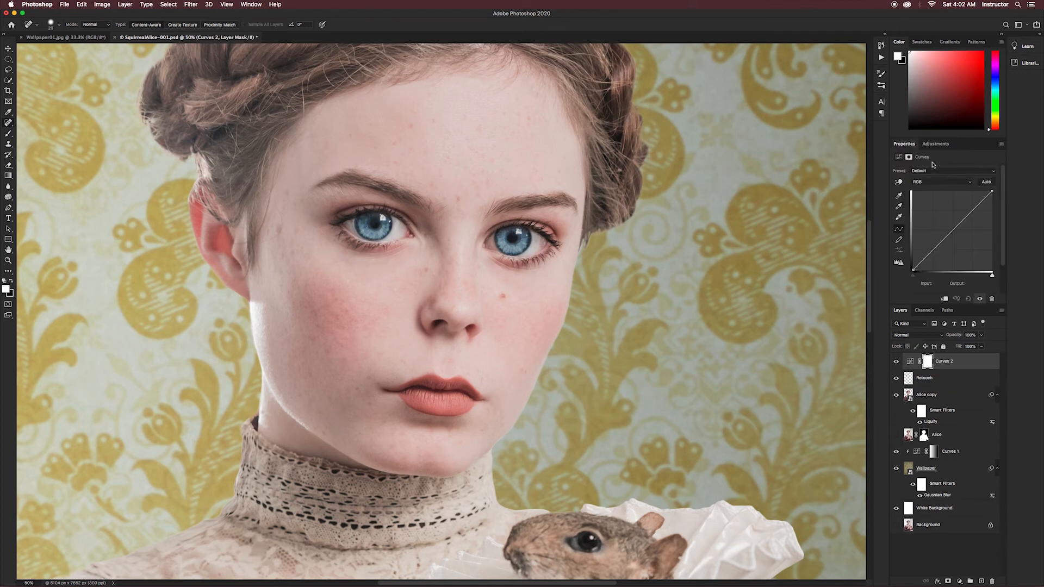
pyautogui.click(908, 336)
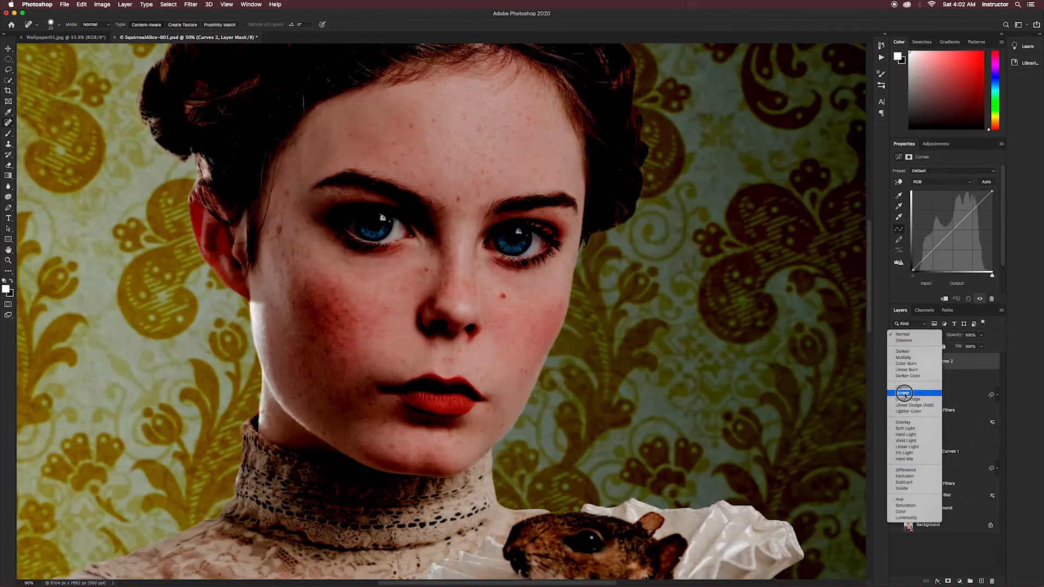
pyautogui.click(908, 400)
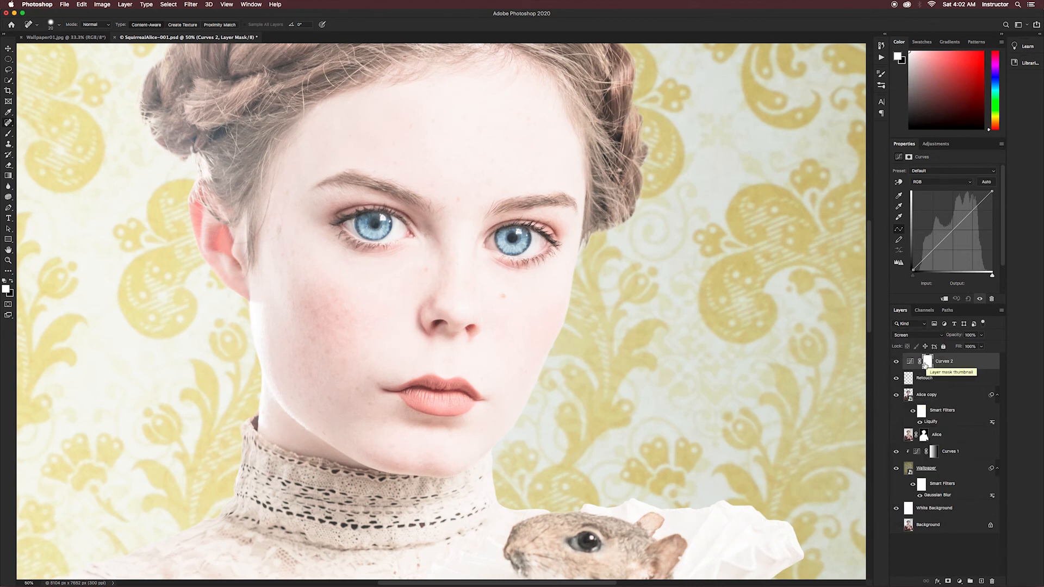
pyautogui.press('super+i')
# - Lighten the shaded cheek by painting white on the Screen Curves mask with a soft 15% opacity brush
pyautogui.press('b')
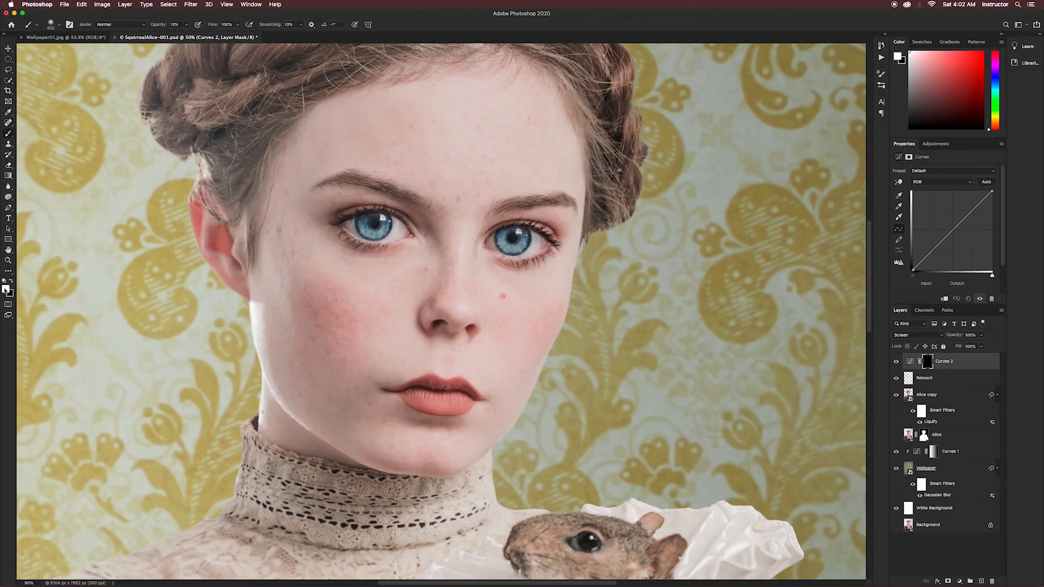
pyautogui.press('x')
pyautogui.click(59, 24)
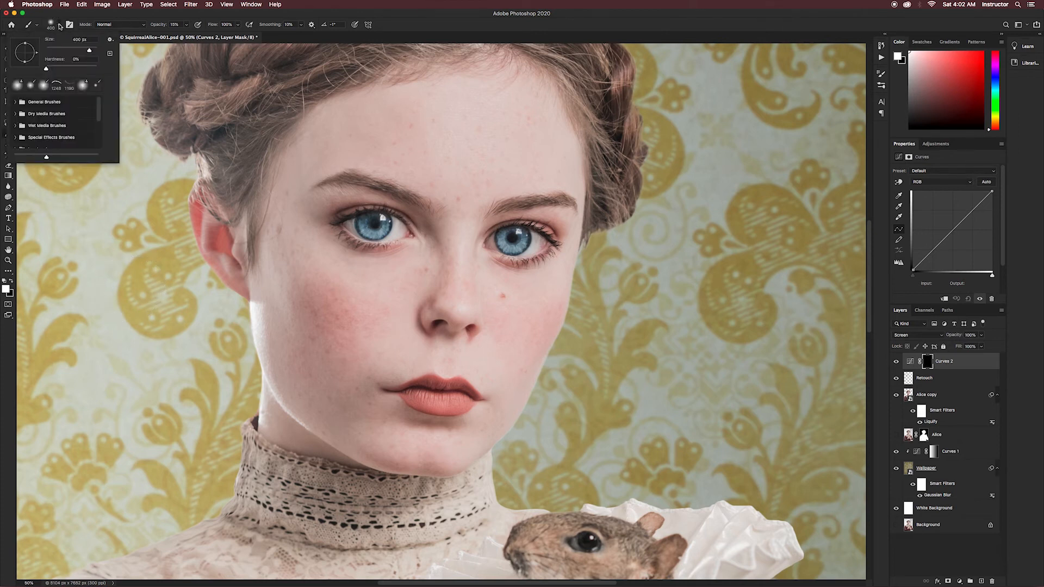
pyautogui.click(59, 26)
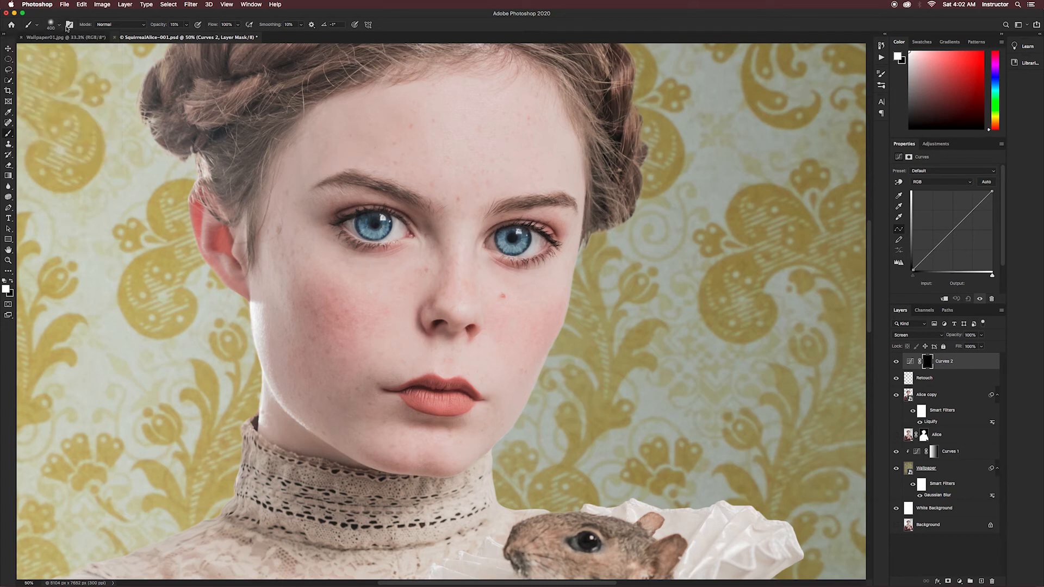
pyautogui.moveTo(305, 252); pyautogui.dragTo(326, 280)
# - Highlight the edge above the upper lip on the mask with a smaller 11% opacity brush, trimming the excess with black
pyautogui.press('[')
pyautogui.press('[')
pyautogui.press('[')
pyautogui.press('[')
pyautogui.press('[')
pyautogui.press('[')
pyautogui.press('[')
pyautogui.press('[')
pyautogui.press('[')
pyautogui.press('[')
pyautogui.press('[')
pyautogui.press('[')
pyautogui.press('[')
pyautogui.press('[')
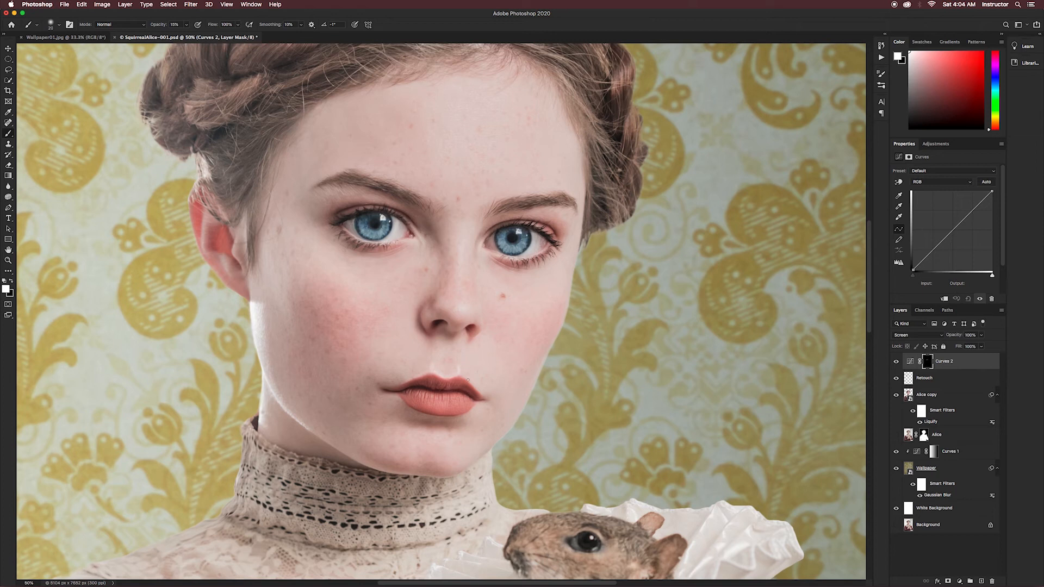
pyautogui.press('1')
pyautogui.press('1')
pyautogui.press('[')
pyautogui.press('[')
pyautogui.press('[')
pyautogui.press('[')
pyautogui.moveTo(459, 366); pyautogui.dragTo(433, 364)
pyautogui.press('x')
pyautogui.moveTo(460, 367); pyautogui.dragTo(432, 366)
pyautogui.moveTo(459, 369); pyautogui.dragTo(461, 366)
pyautogui.moveTo(431, 362); pyautogui.dragTo(431, 365)
# - Dab white on the mask beneath the eye and beside the nose, and check the dodging by toggling the layer's visibility
pyautogui.press('x')
pyautogui.click(384, 243)
pyautogui.click(481, 248)
pyautogui.press('super+0')
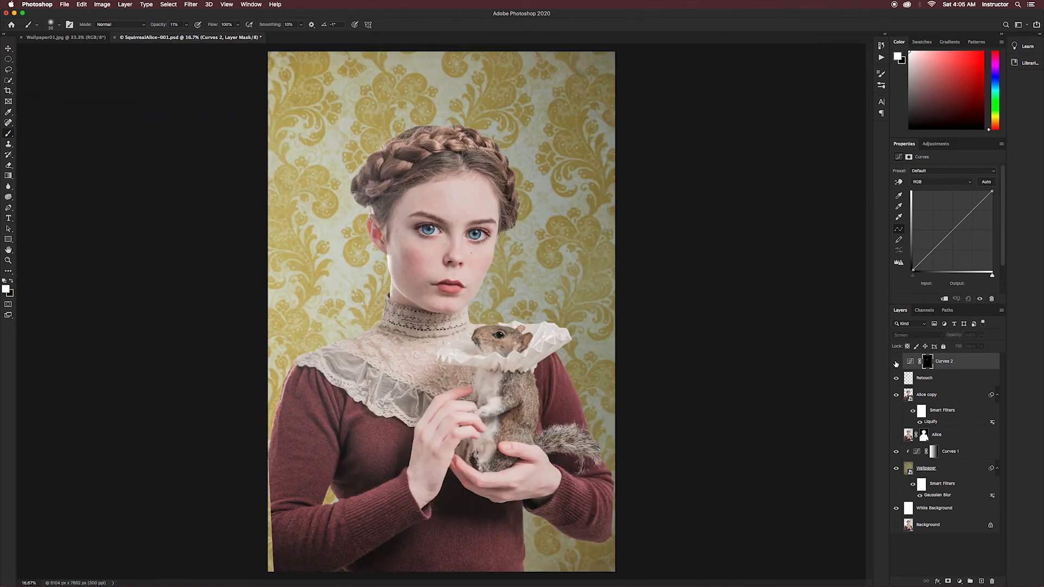
pyautogui.click(897, 364)
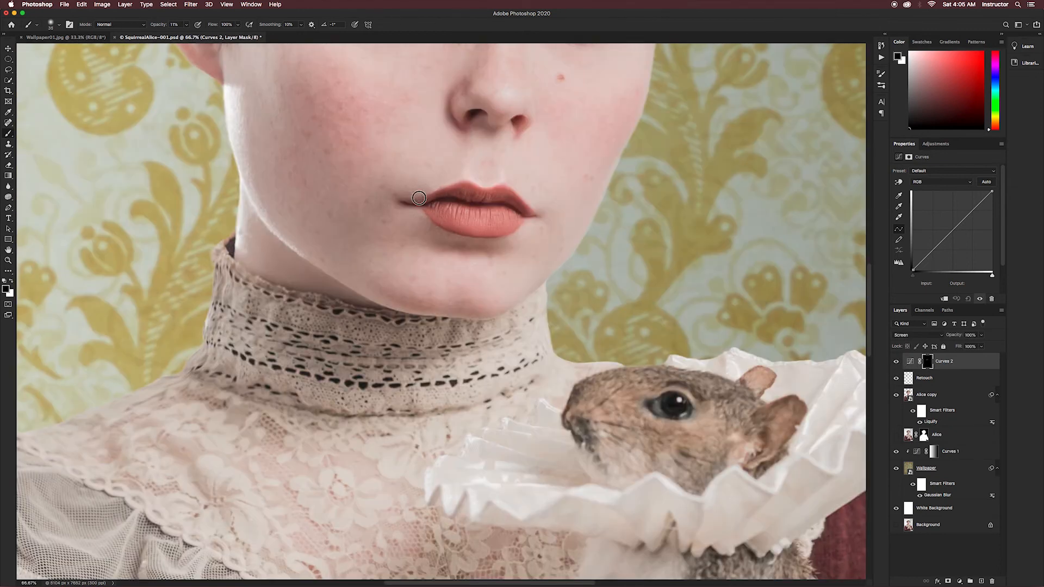
pyautogui.press('super+minus')
pyautogui.press('super+minus')
pyautogui.press('super+minus')
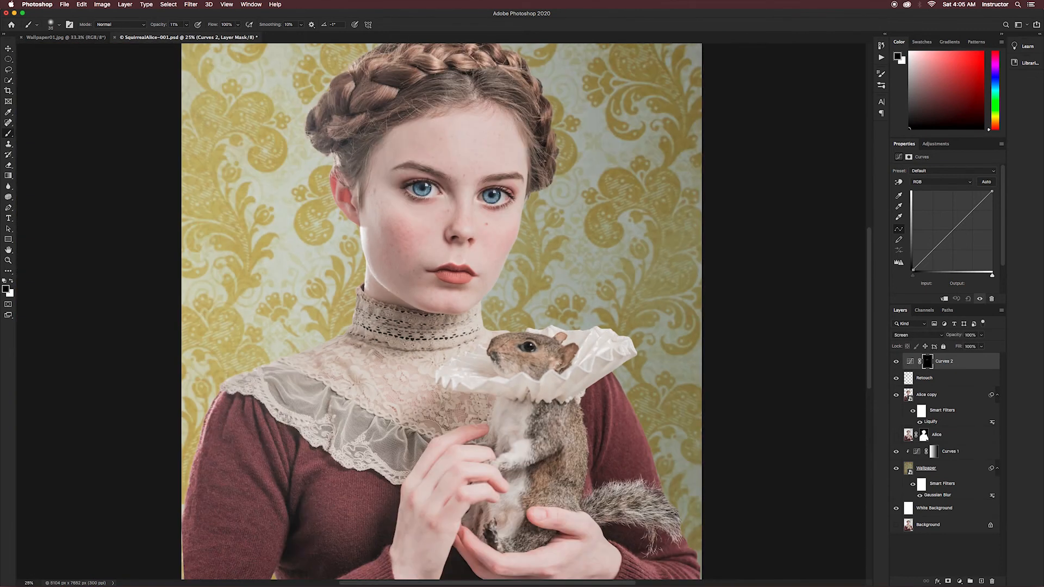
# - Enlarge the brush to 100 px and rename the Screen-mode Curves layer as Dodge
pyautogui.press('x')
pyautogui.press(']')
pyautogui.press(']')
pyautogui.press(']')
pyautogui.press(']')
pyautogui.press(']')
pyautogui.press(']')
pyautogui.press(']')
pyautogui.doubleClick(946, 362)
pyautogui.write('Dodge')
pyautogui.press('Return')
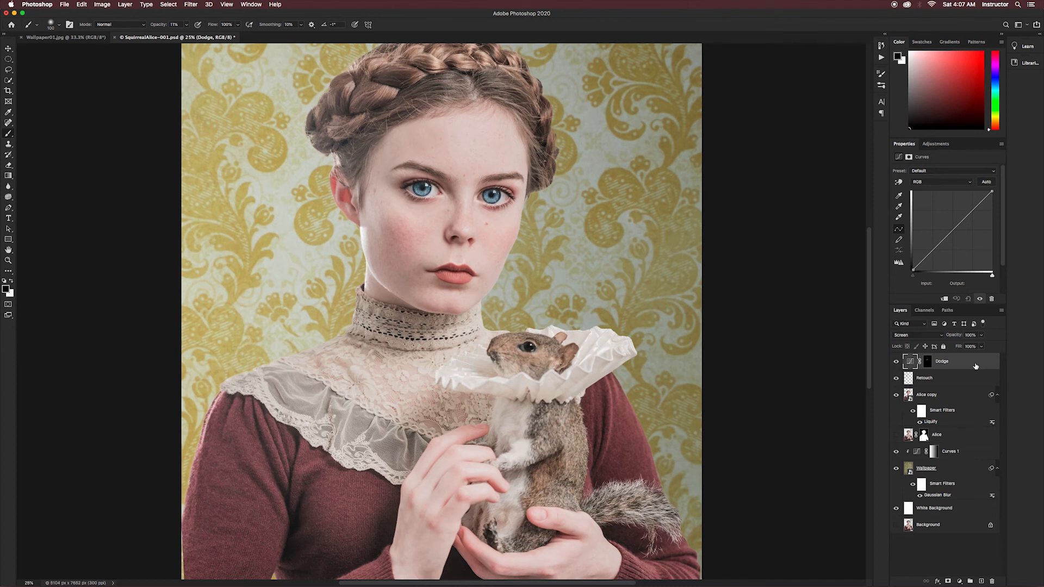
# - Add another Curves adjustment layer above Dodge, set it to Multiply, and invert its mask to black
pyautogui.click(936, 145)
pyautogui.click(932, 162)
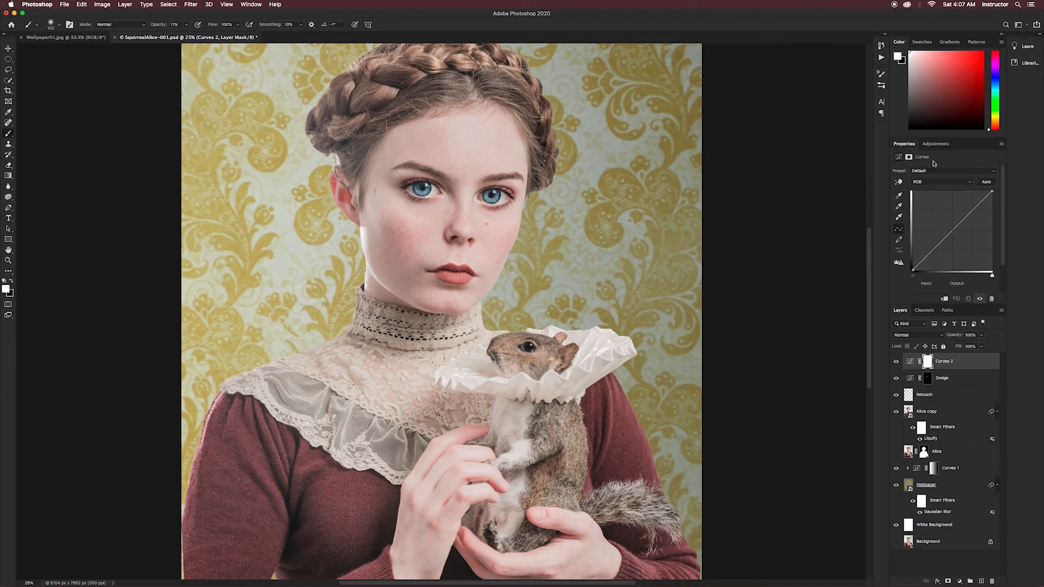
pyautogui.click(914, 337)
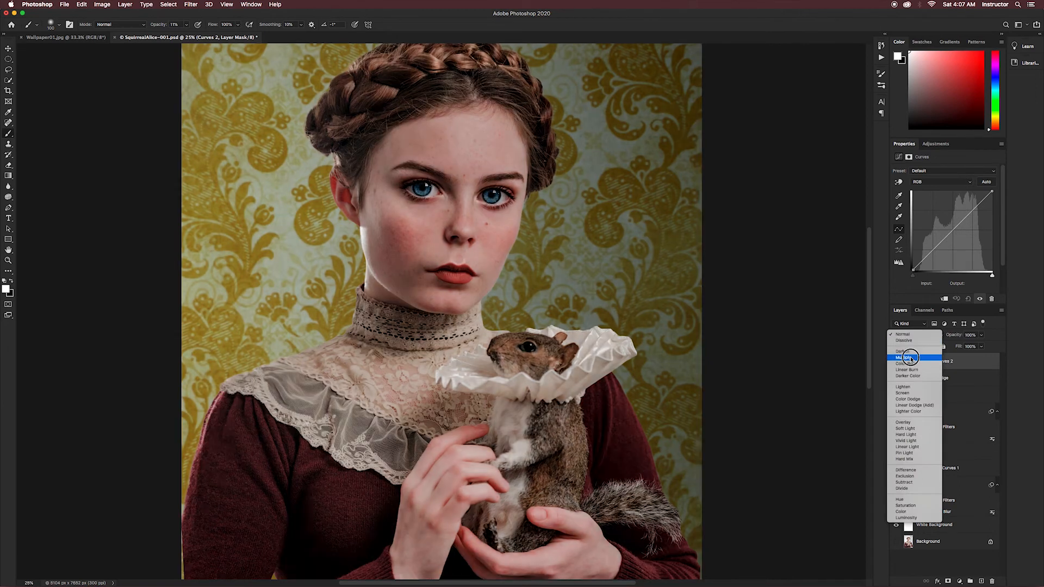
pyautogui.click(911, 358)
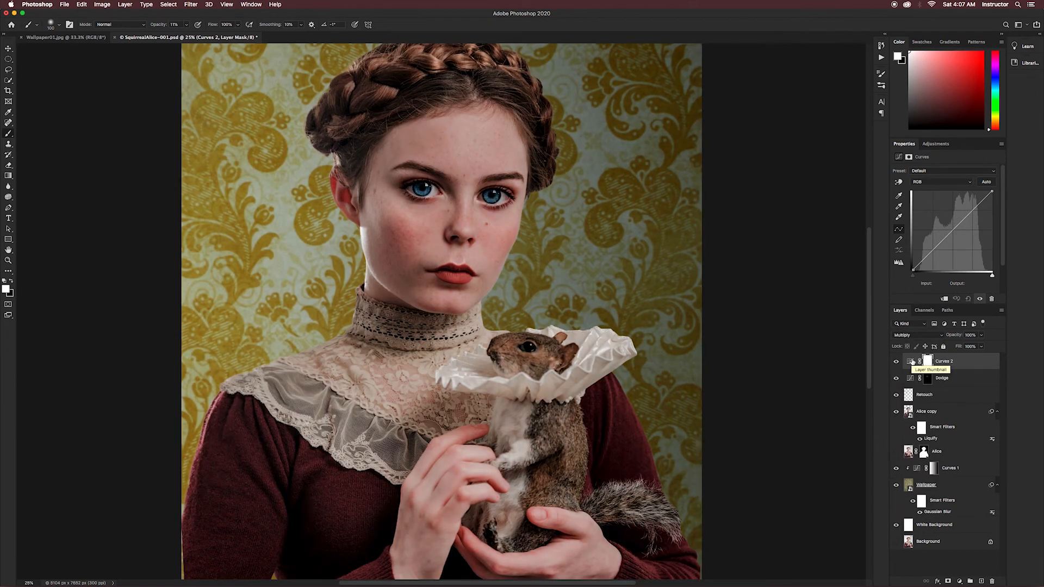
pyautogui.press('super+i')
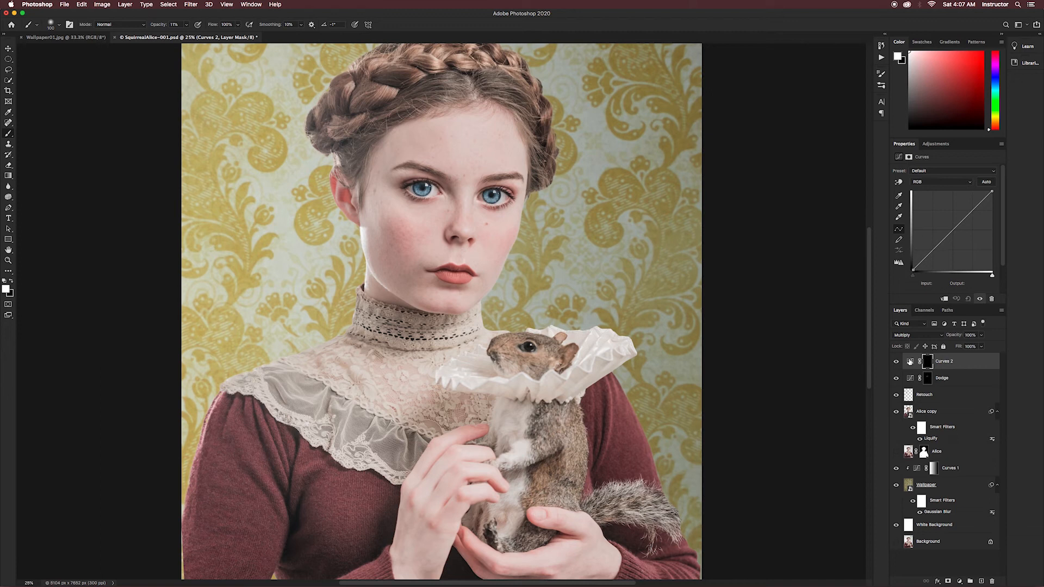
# - Burn in shadows under the squirrel's ruff and around the hand by painting white on the Multiply Curves mask with larger brushes
pyautogui.press(']')
pyautogui.press(']')
pyautogui.press(']')
pyautogui.press(']')
pyautogui.press(']')
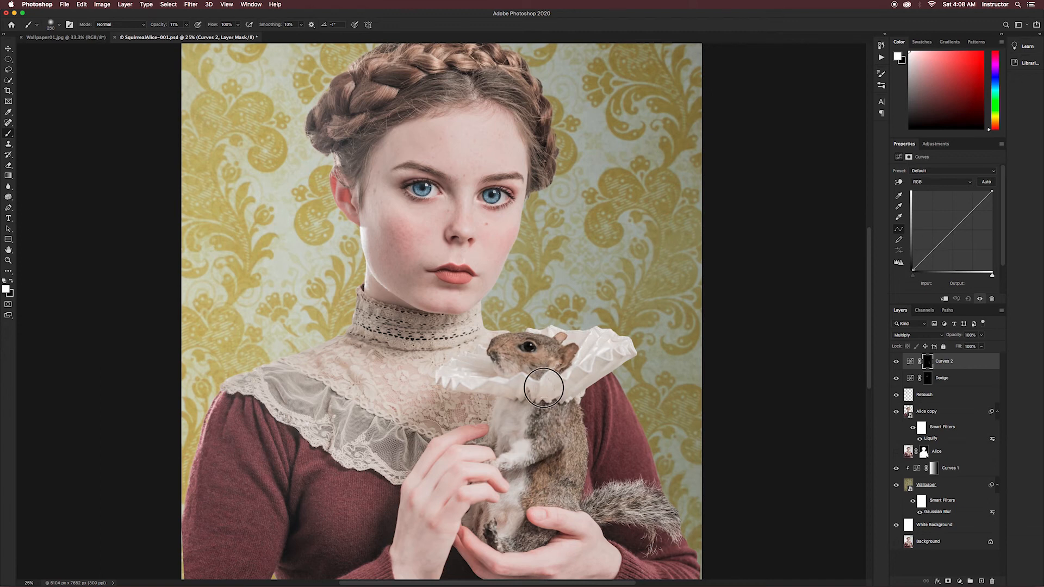
pyautogui.press(']')
pyautogui.press(']')
pyautogui.press(']')
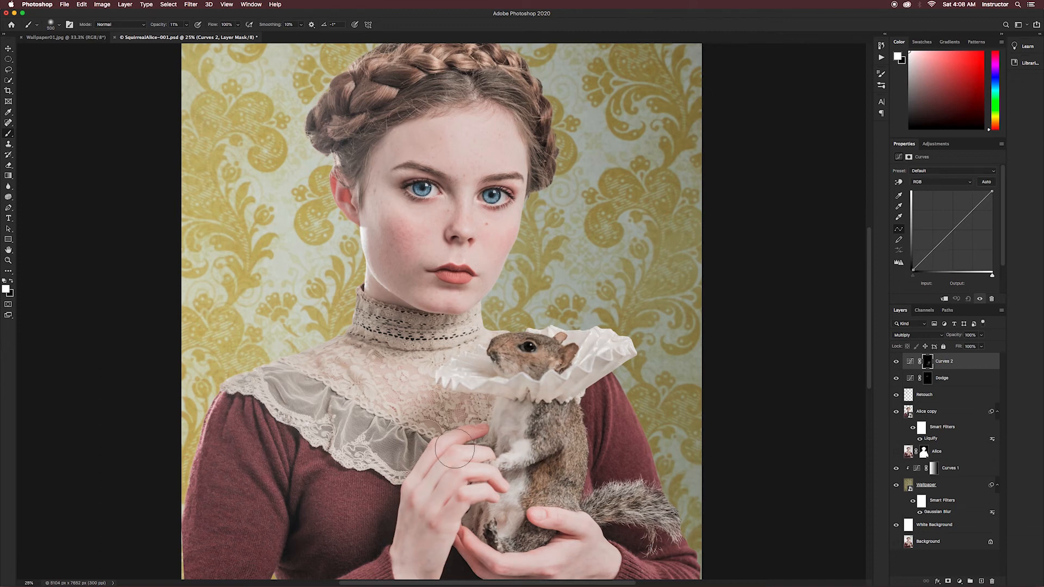
# - Clone skin along the bright cheek edge on the Retouch layer with the Clone Stamp at 30% opacity
pyautogui.scroll(-5, 455, 298)
pyautogui.press('super+minus')
pyautogui.click(924, 395)
pyautogui.press('super+plus')
pyautogui.press('super+plus')
pyautogui.press('super+plus')
pyautogui.scroll(5, 420, 378)
pyautogui.press('s')
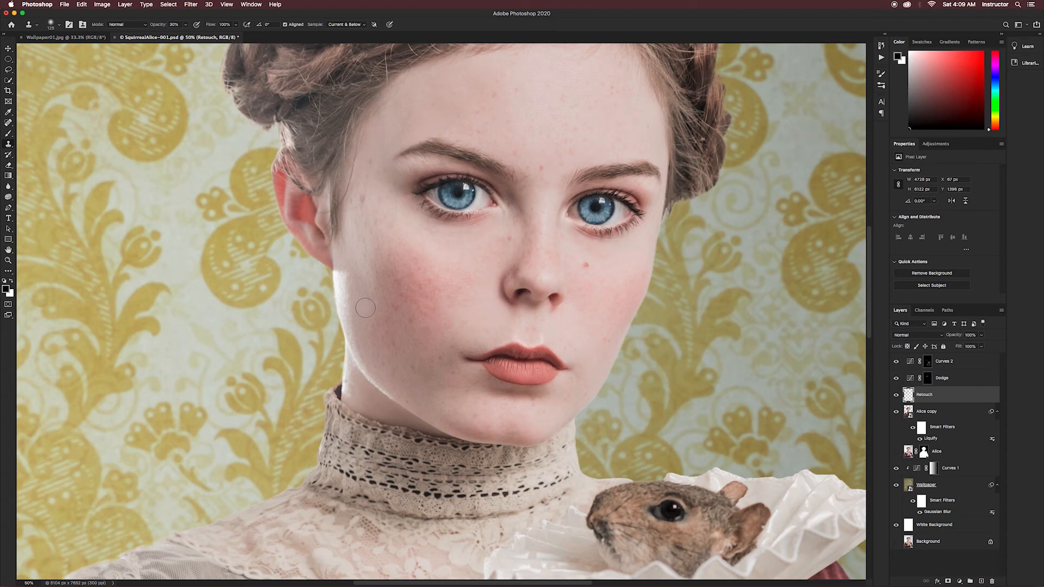
pyautogui.press('[')
pyautogui.press('[')
pyautogui.press('[')
pyautogui.press('[')
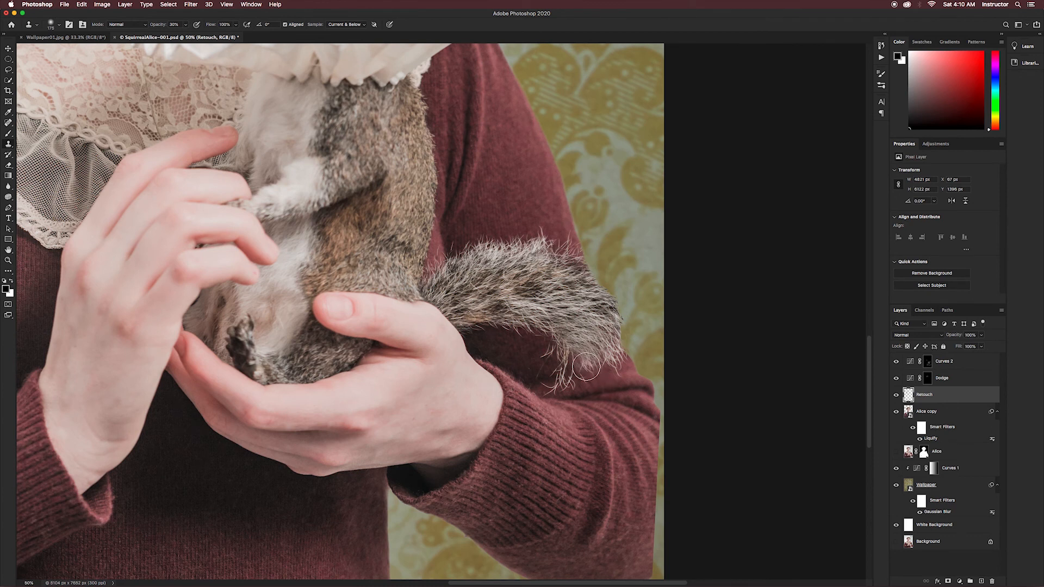
# - Reduce the Clone Stamp size and undo the last two retouching strokes
pyautogui.press('[')
pyautogui.press('[')
pyautogui.press('[')
pyautogui.press('[')
pyautogui.press('[')
pyautogui.press('[')
pyautogui.press('super+z')
pyautogui.press('super+z')
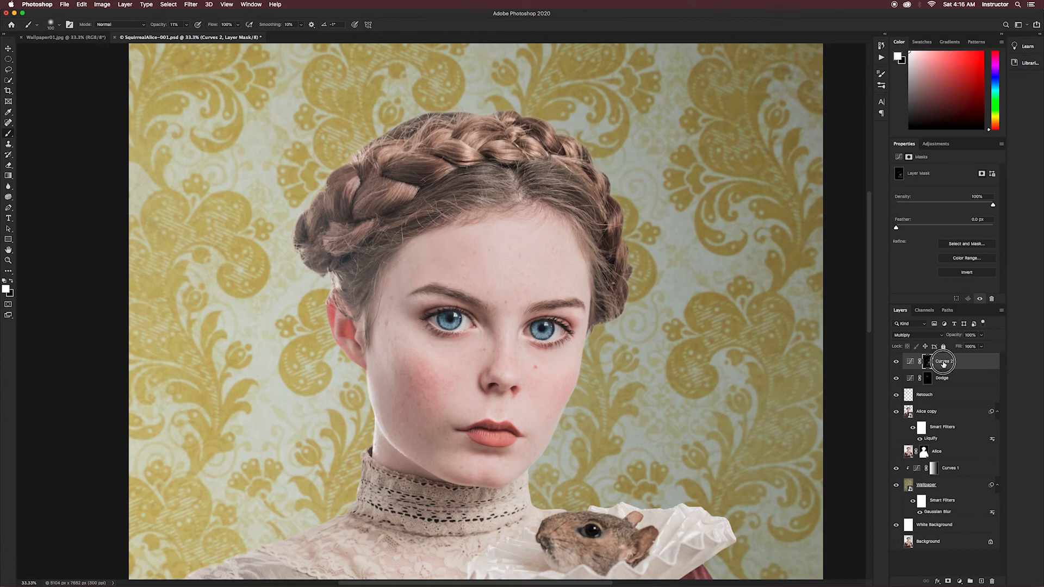
# - Rename the Multiply-mode Curves layer as Burn
pyautogui.doubleClick(943, 362)
pyautogui.write('Burn')
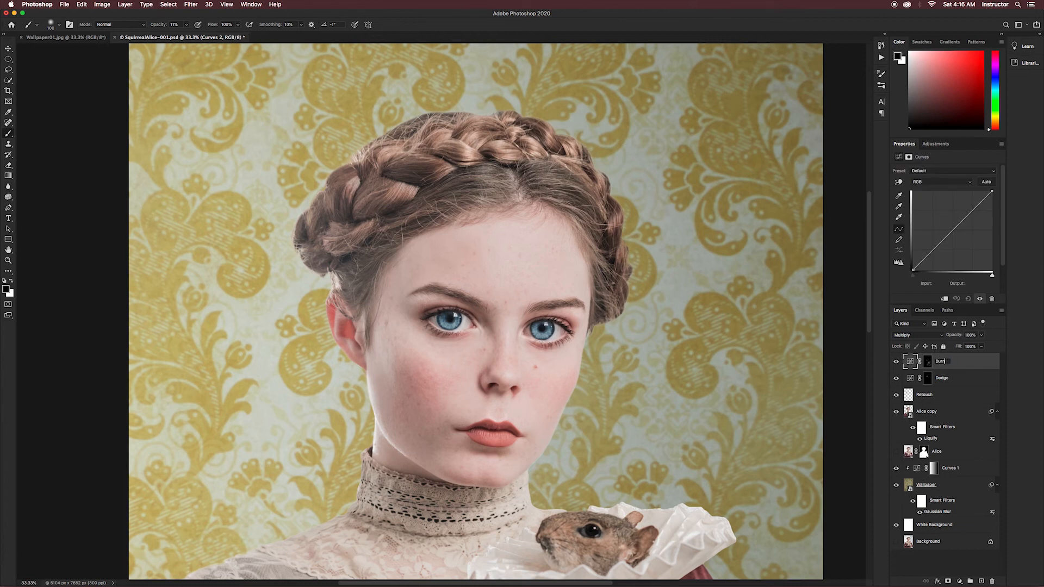
pyautogui.press('Return')
# - Create a new layer named Hair above the Burn layer
pyautogui.press('super+shift+n')
pyautogui.write('Hair')
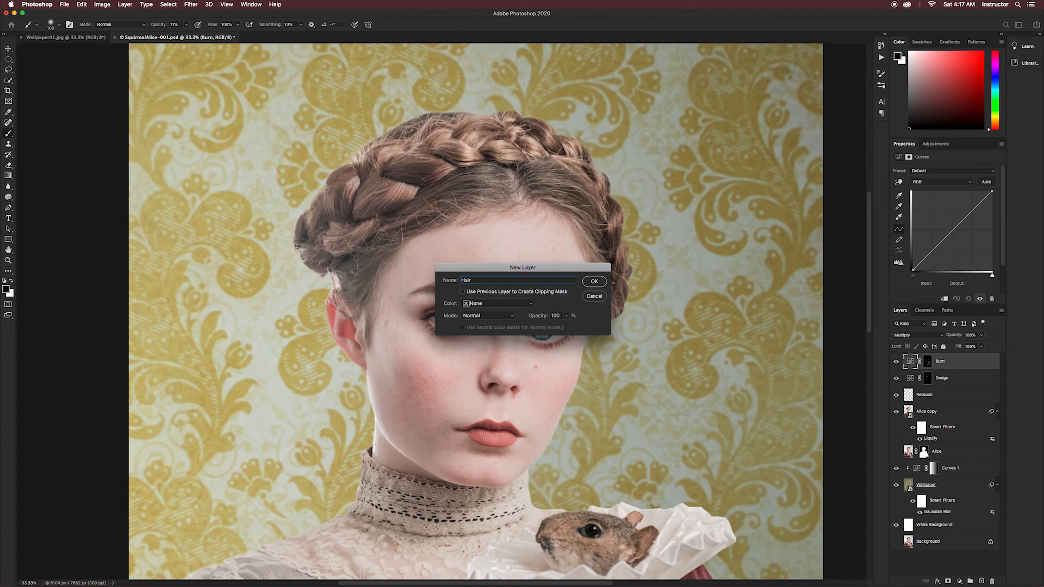
pyautogui.press('Return')
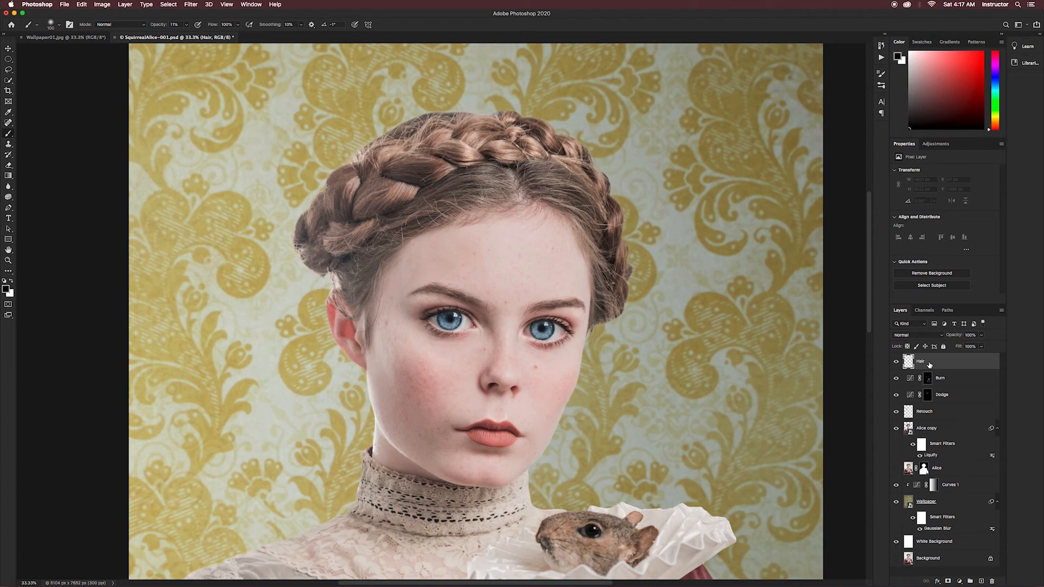
# - Choose the Hair 2 brush from the Hair brushes set for painting hair strands
pyautogui.click(882, 73)
pyautogui.click(808, 334)
pyautogui.click(758, 318)
pyautogui.click(764, 294)
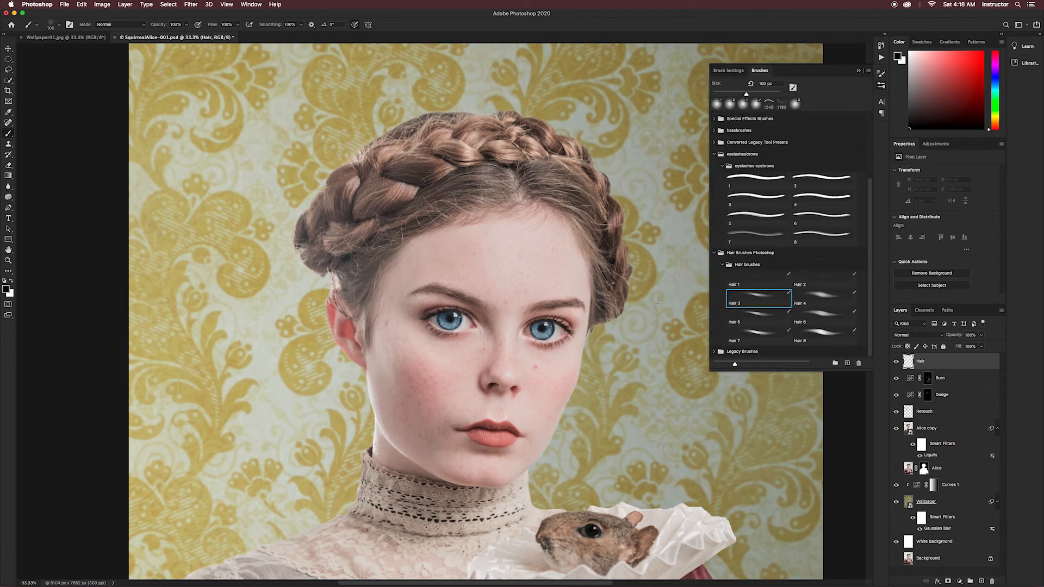
pyautogui.click(764, 278)
pyautogui.click(809, 280)
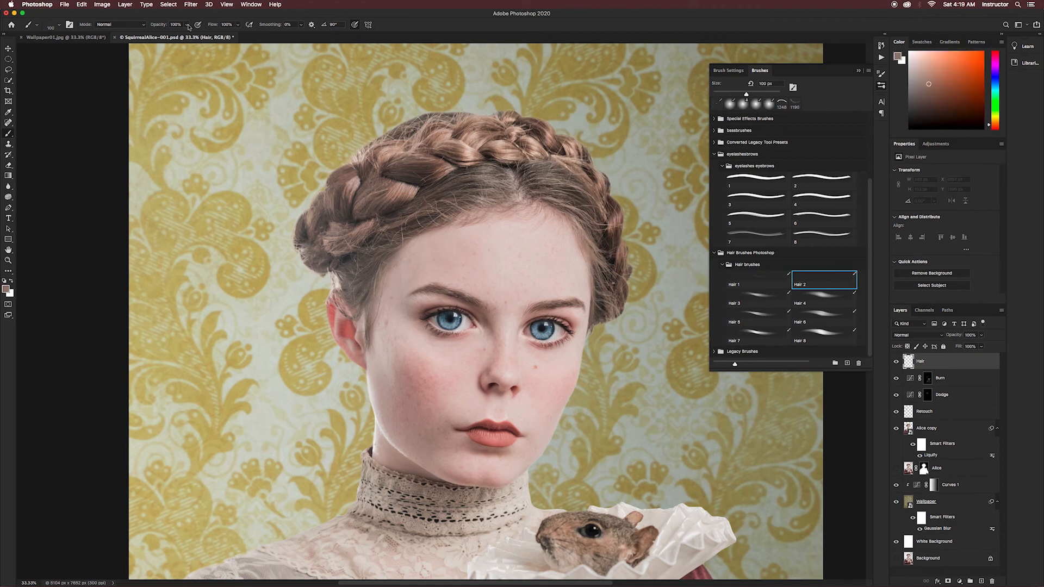
# - Lower the brush opacity to 50% and paint strands over the upper part of the left braid in colours sampled from the hair
pyautogui.click(187, 25)
pyautogui.moveTo(186, 34); pyautogui.dragTo(168, 38)
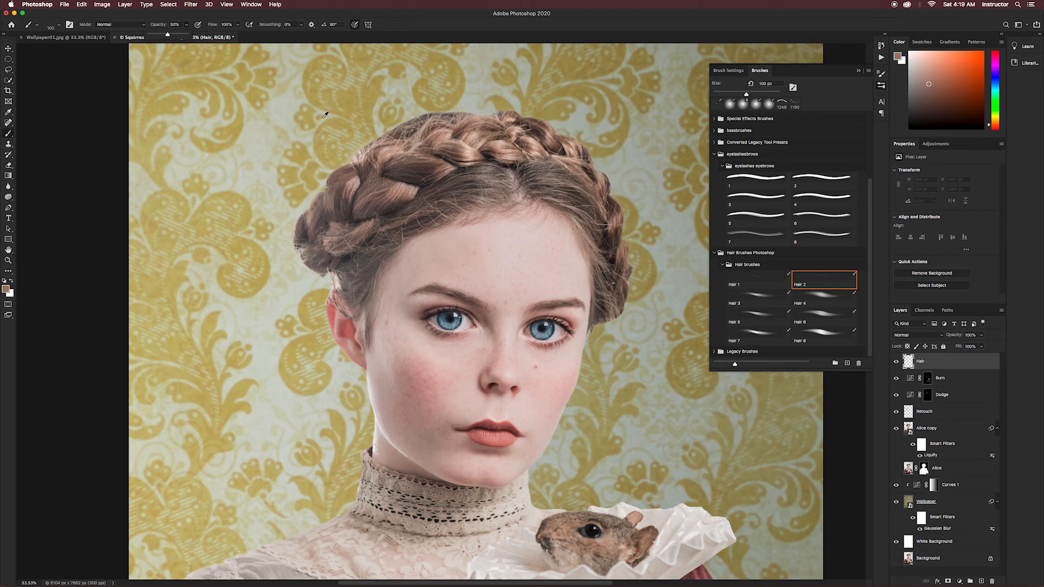
pyautogui.click(348, 182)
pyautogui.keyDown('alt'); pyautogui.click(353, 185); pyautogui.keyUp('alt')
pyautogui.moveTo(348, 191); pyautogui.dragTo(344, 217)
pyautogui.keyDown('alt'); pyautogui.click(354, 174); pyautogui.keyUp('alt')
pyautogui.keyDown('alt'); pyautogui.click(353, 176); pyautogui.keyUp('alt')
pyautogui.keyDown('alt'); pyautogui.click(362, 167); pyautogui.keyUp('alt')
pyautogui.moveTo(365, 166)
pyautogui.mouseDown()
pyautogui.moveTo(398, 135)
pyautogui.moveTo(385, 138)
pyautogui.mouseUp()
pyautogui.keyDown('alt'); pyautogui.click(360, 157); pyautogui.keyUp('alt')
pyautogui.keyDown('alt'); pyautogui.click(330, 201); pyautogui.keyUp('alt')
pyautogui.keyDown('alt'); pyautogui.click(368, 197); pyautogui.keyUp('alt')
pyautogui.keyDown('alt'); pyautogui.click(366, 185); pyautogui.keyUp('alt')
# - Paint Hair 2 strands along the outer edge of the left braid using colours sampled from nearby hair
pyautogui.keyDown('alt'); pyautogui.click(332, 218); pyautogui.keyUp('alt')
pyautogui.moveTo(332, 219)
pyautogui.mouseDown()
pyautogui.moveTo(323, 250)
pyautogui.moveTo(299, 239)
pyautogui.moveTo(314, 261)
pyautogui.moveTo(315, 239)
pyautogui.mouseUp()
pyautogui.keyDown('alt'); pyautogui.click(329, 232); pyautogui.keyUp('alt')
pyautogui.keyDown('alt'); pyautogui.click(325, 240); pyautogui.keyUp('alt')
pyautogui.keyDown('alt'); pyautogui.click(329, 223); pyautogui.keyUp('alt')
pyautogui.keyDown('alt'); pyautogui.click(330, 215); pyautogui.keyUp('alt')
pyautogui.keyDown('alt'); pyautogui.click(329, 217); pyautogui.keyUp('alt')
pyautogui.keyDown('alt'); pyautogui.click(309, 243); pyautogui.keyUp('alt')
pyautogui.keyDown('alt'); pyautogui.click(303, 245); pyautogui.keyUp('alt')
pyautogui.keyDown('alt'); pyautogui.click(314, 229); pyautogui.keyUp('alt')
pyautogui.keyDown('alt'); pyautogui.click(318, 201); pyautogui.keyUp('alt')
pyautogui.moveTo(316, 202); pyautogui.dragTo(305, 220)
pyautogui.keyDown('alt'); pyautogui.click(321, 217); pyautogui.keyUp('alt')
pyautogui.keyDown('alt'); pyautogui.click(328, 220); pyautogui.keyUp('alt')
pyautogui.keyDown('alt'); pyautogui.click(332, 224); pyautogui.keyUp('alt')
# - Fill the hair beside the left temple and the lower left braid with more sampled-colour strands
pyautogui.keyDown('alt'); pyautogui.click(375, 257); pyautogui.keyUp('alt')
pyautogui.moveTo(374, 260); pyautogui.dragTo(365, 277)
pyautogui.keyDown('alt'); pyautogui.click(364, 272); pyautogui.keyUp('alt')
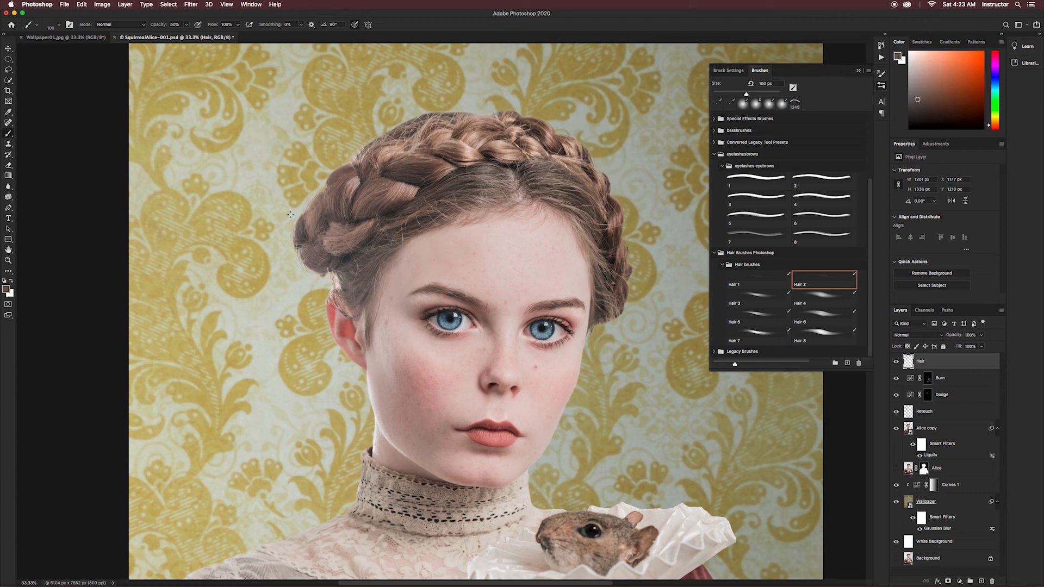
pyautogui.keyDown('alt'); pyautogui.click(345, 241); pyautogui.keyUp('alt')
pyautogui.keyDown('alt'); pyautogui.click(351, 247); pyautogui.keyUp('alt')
pyautogui.keyDown('alt'); pyautogui.click(419, 193); pyautogui.keyUp('alt')
pyautogui.keyDown('alt'); pyautogui.click(337, 214); pyautogui.keyUp('alt')
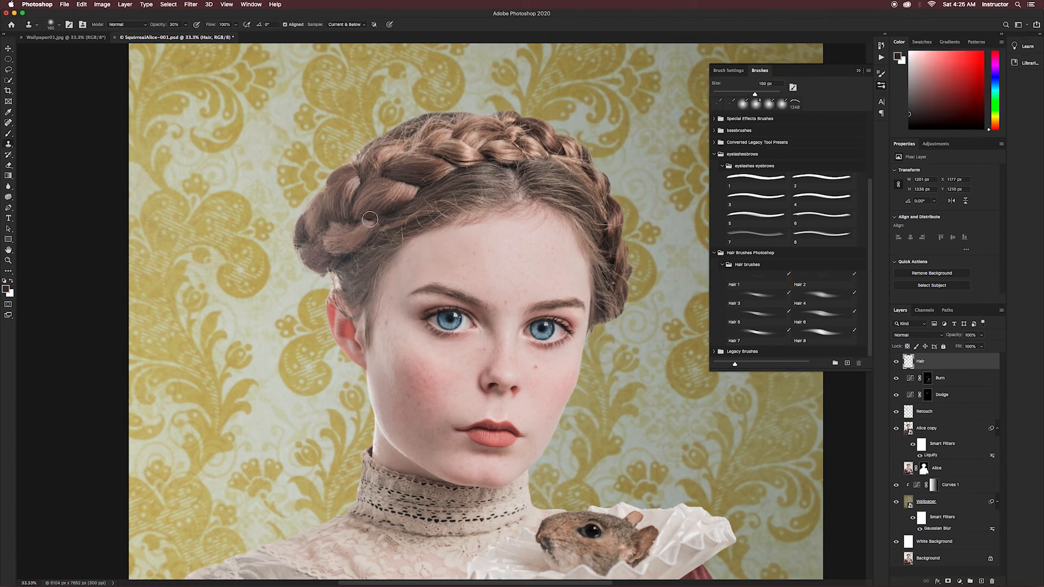
# - Switch to the Hair 1 brush at 30% opacity and sample a hair colour from the lower left braid
pyautogui.press('b')
pyautogui.click(759, 281)
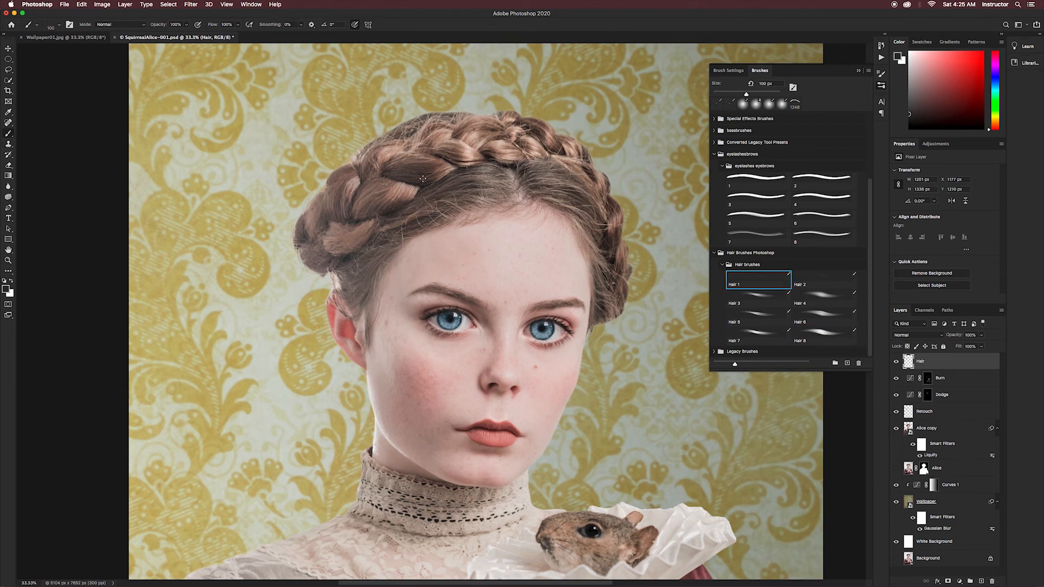
pyautogui.press('3')
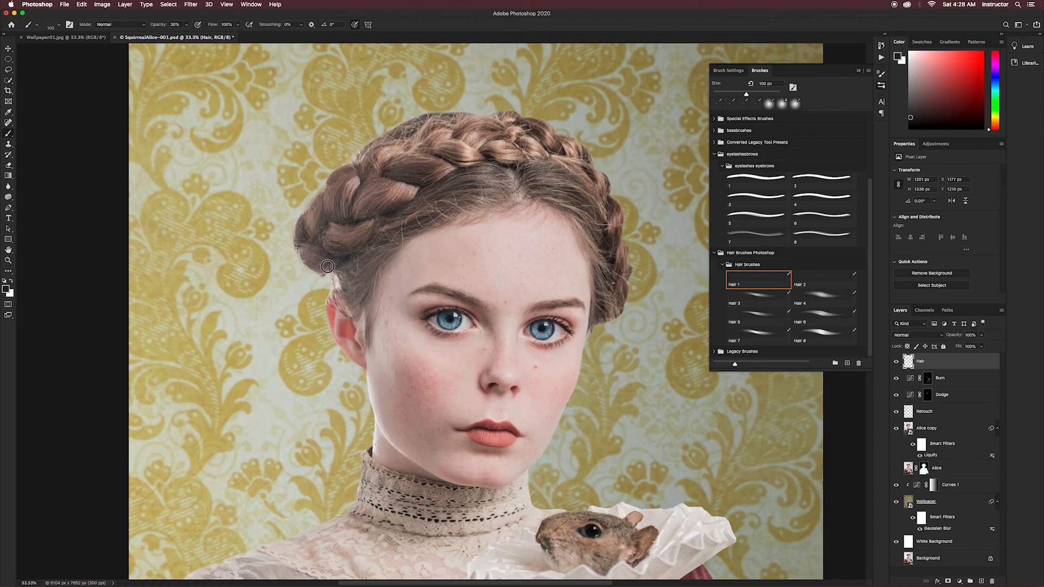
pyautogui.keyDown('alt'); pyautogui.click(356, 238); pyautogui.keyUp('alt')
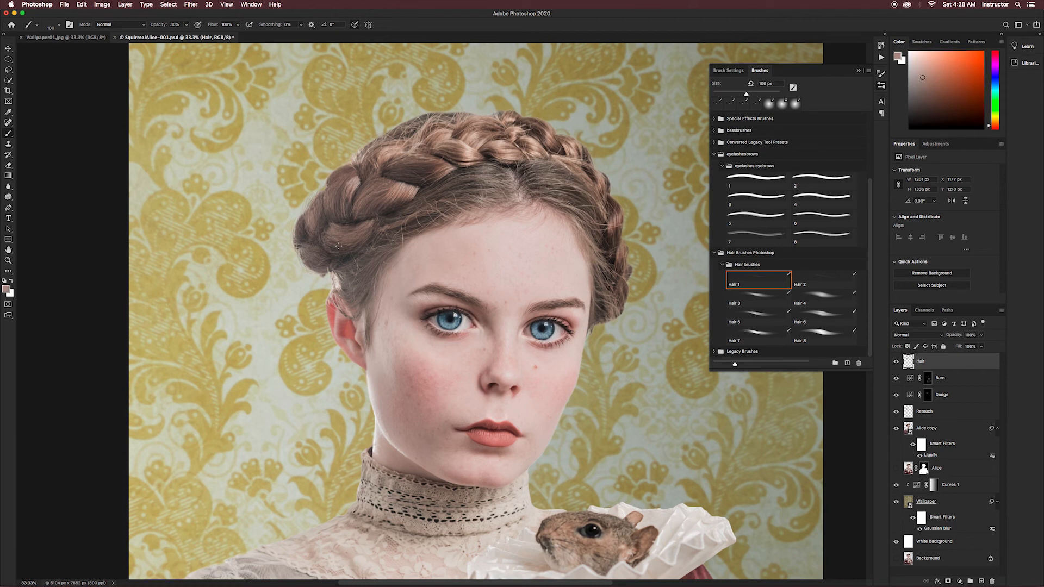
# - Try a Hair 3 stroke on the left braid of the Hair layer and undo it
pyautogui.click(928, 378)
pyautogui.click(769, 103)
pyautogui.click(920, 363)
pyautogui.click(765, 281)
pyautogui.click(764, 298)
pyautogui.moveTo(350, 178); pyautogui.dragTo(348, 199)
pyautogui.press('super+z')
# - Choose the Hair 2 brush at 47% opacity and paint strands over the left braid in sampled hair colours
pyautogui.click(823, 281)
pyautogui.click(186, 24)
pyautogui.moveTo(189, 36); pyautogui.dragTo(165, 36)
pyautogui.moveTo(350, 180); pyautogui.dragTo(338, 212)
pyautogui.moveTo(368, 225); pyautogui.dragTo(350, 241)
pyautogui.keyDown('alt'); pyautogui.click(315, 211); pyautogui.keyUp('alt')
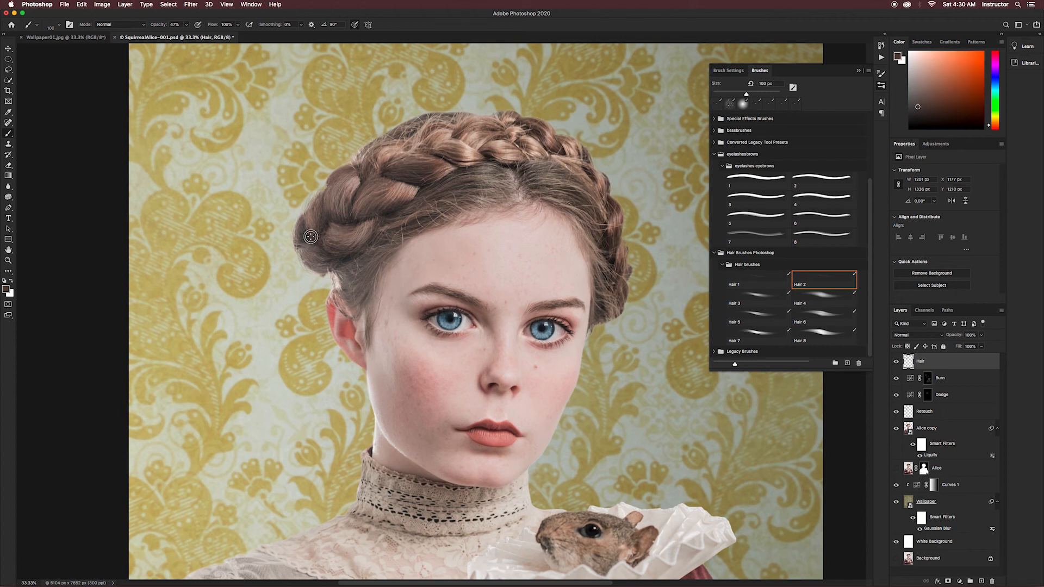
pyautogui.keyDown('alt'); pyautogui.click(307, 219); pyautogui.keyUp('alt')
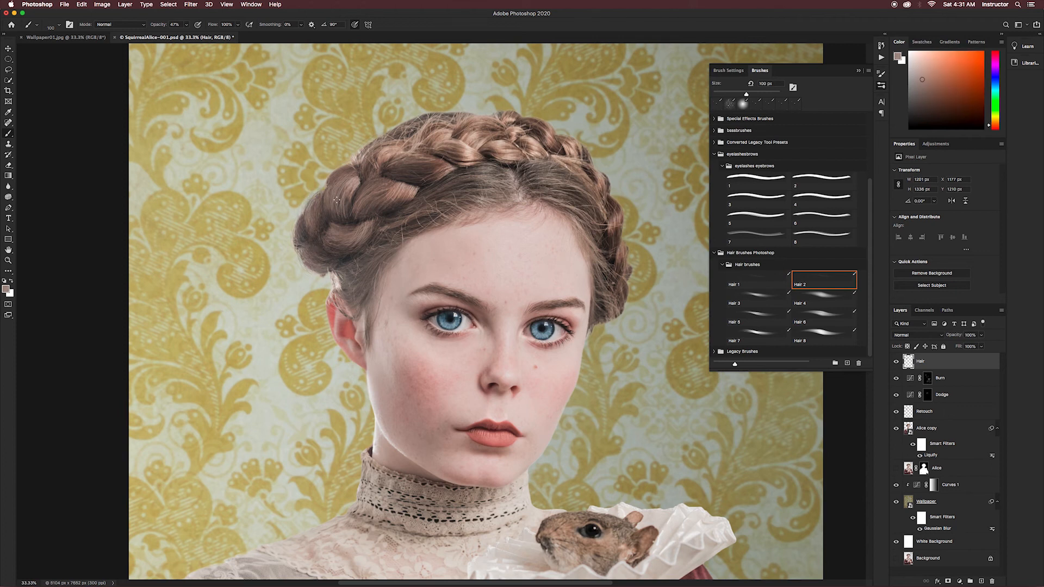
pyautogui.keyDown('alt'); pyautogui.click(380, 164); pyautogui.keyUp('alt')
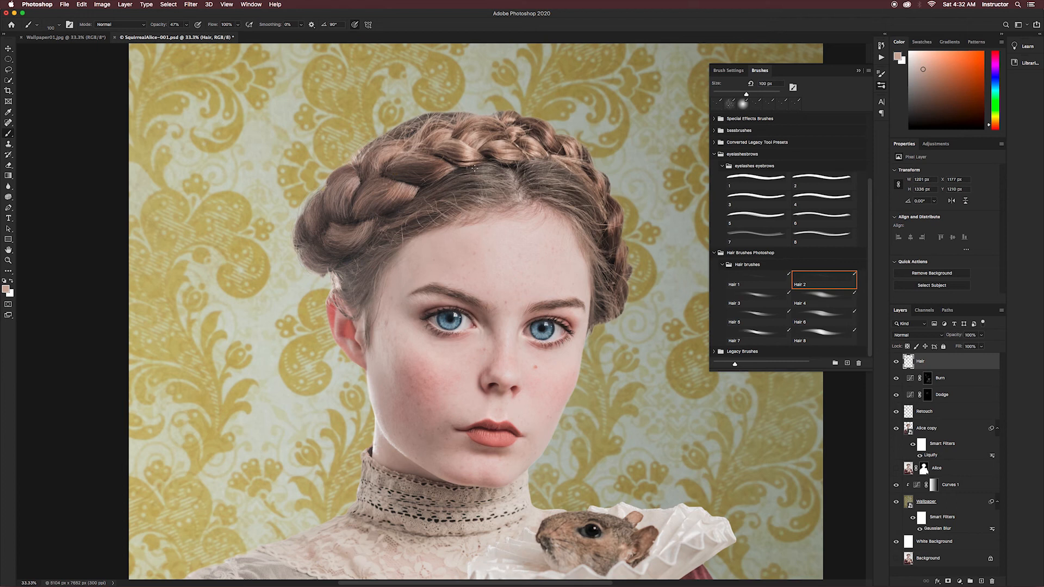
# - Test the Hair 3 brush on the left braid, undo the stroke, and reduce the brush to 15 px at 19% opacity
pyautogui.click(759, 298)
pyautogui.keyDown('alt'); pyautogui.click(326, 207); pyautogui.keyUp('alt')
pyautogui.moveTo(328, 185); pyautogui.dragTo(327, 212)
pyautogui.press('super+z')
pyautogui.press('[')
pyautogui.moveTo(186, 25); pyautogui.dragTo(164, 35)
pyautogui.press('[')
pyautogui.press('1')
pyautogui.press('9')
pyautogui.press('[')
pyautogui.press('[')
pyautogui.press('[')
pyautogui.press('[')
pyautogui.press('[')
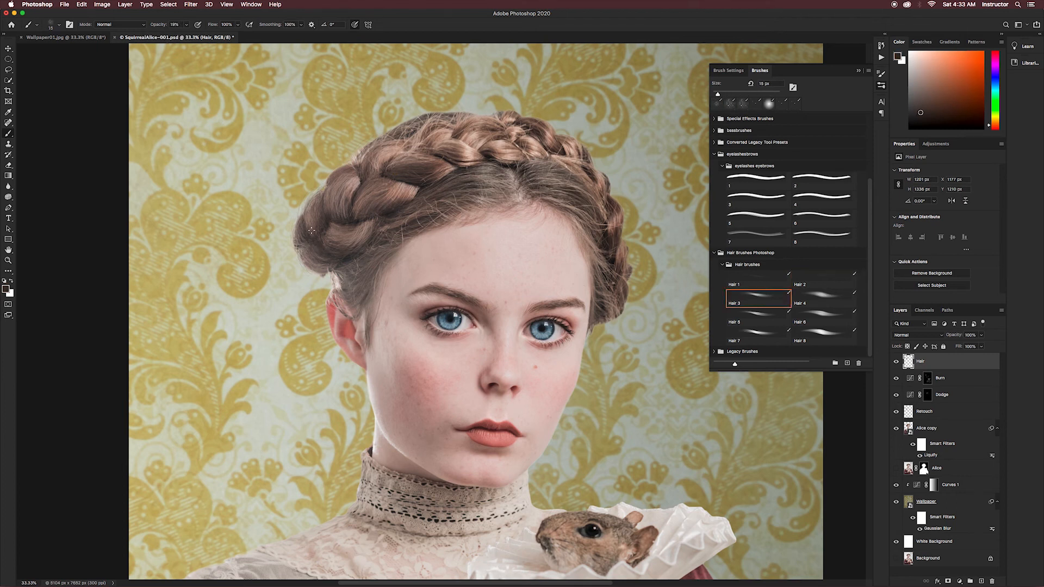
# - Return to the Hair 2 brush with lower opacity and paint strands at the hairline above the forehead
pyautogui.click(825, 280)
pyautogui.keyDown('alt'); pyautogui.click(487, 185); pyautogui.keyUp('alt')
pyautogui.moveTo(486, 185); pyautogui.dragTo(478, 193)
pyautogui.click(759, 280)
pyautogui.click(825, 280)
pyautogui.moveTo(187, 24); pyautogui.dragTo(173, 34)
pyautogui.keyDown('alt'); pyautogui.click(503, 198); pyautogui.keyUp('alt')
# - Enlarge the Hair 2 brush to 125 px, adjust its opacity, and paint strands along the hairline and upper braid
pyautogui.press(']')
pyautogui.press(']')
pyautogui.press(']')
pyautogui.press(']')
pyautogui.press(']')
pyautogui.press(']')
pyautogui.press(']')
pyautogui.press(']')
pyautogui.press(']')
pyautogui.press(']')
pyautogui.press(']')
pyautogui.press(']')
pyautogui.press(']')
pyautogui.moveTo(501, 190); pyautogui.dragTo(399, 221)
pyautogui.moveTo(187, 24); pyautogui.dragTo(180, 36)
pyautogui.keyDown('alt'); pyautogui.click(418, 224); pyautogui.keyUp('alt')
pyautogui.keyDown('alt'); pyautogui.click(416, 214); pyautogui.keyUp('alt')
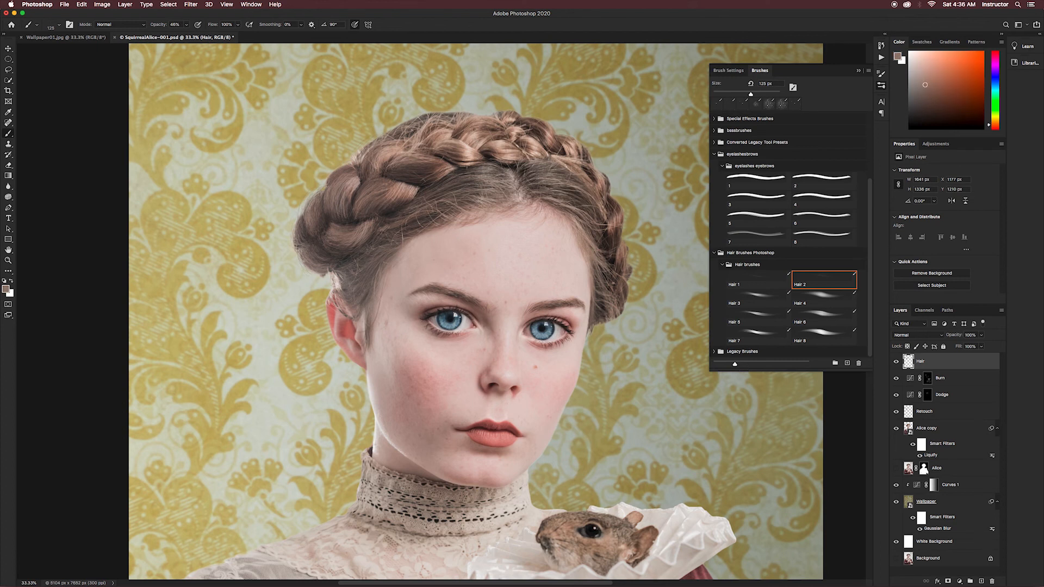
pyautogui.moveTo(428, 138); pyautogui.dragTo(441, 129)
pyautogui.keyDown('alt'); pyautogui.click(428, 145); pyautogui.keyUp('alt')
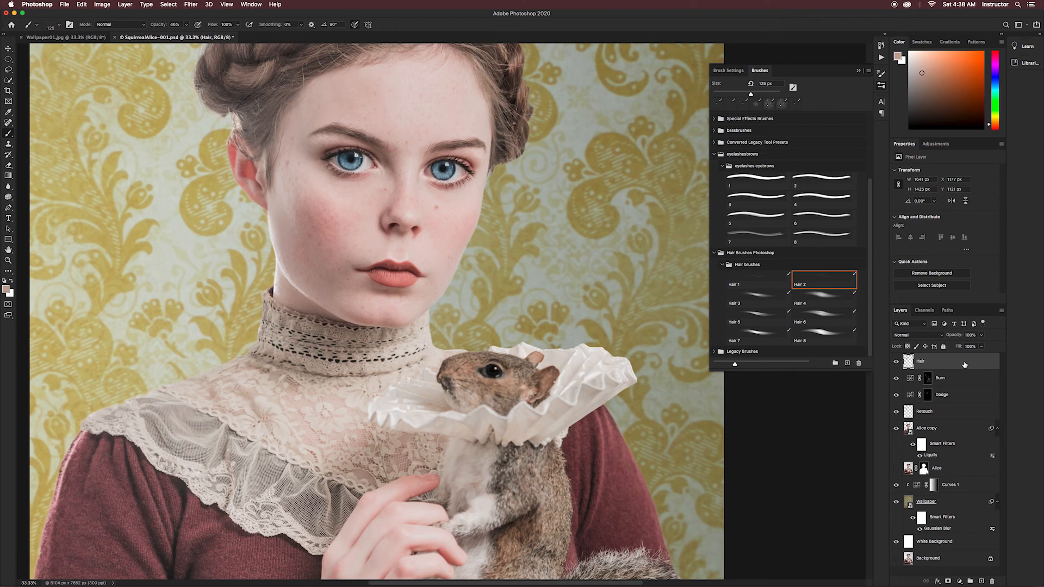
# - Create a new layer named Eyelash_Top Left above the Hair layer
pyautogui.press('super+shift+n')
pyautogui.write('E')
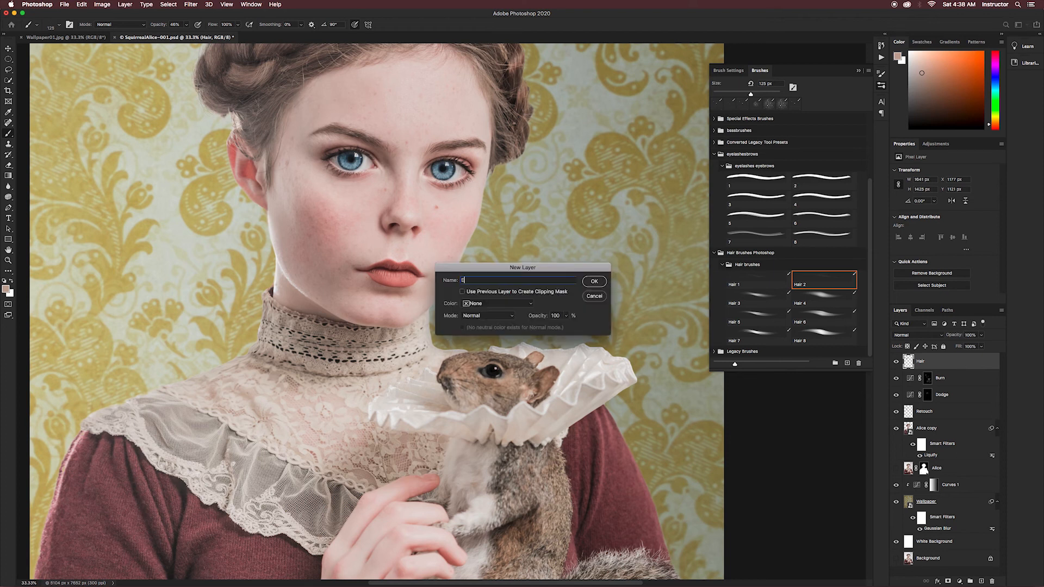
pyautogui.write('yelash_Top Left')
pyautogui.press('Return')
# - Choose brush 6 from the eyelashes eyebrows set, reset the colours to default, and reduce the size to 500 px
pyautogui.click(824, 318)
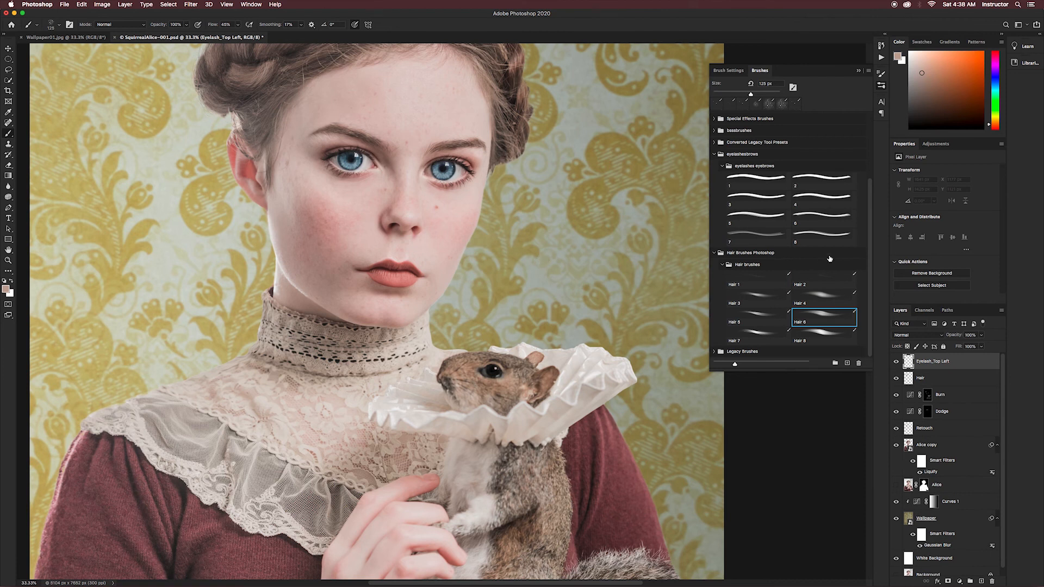
pyautogui.click(825, 216)
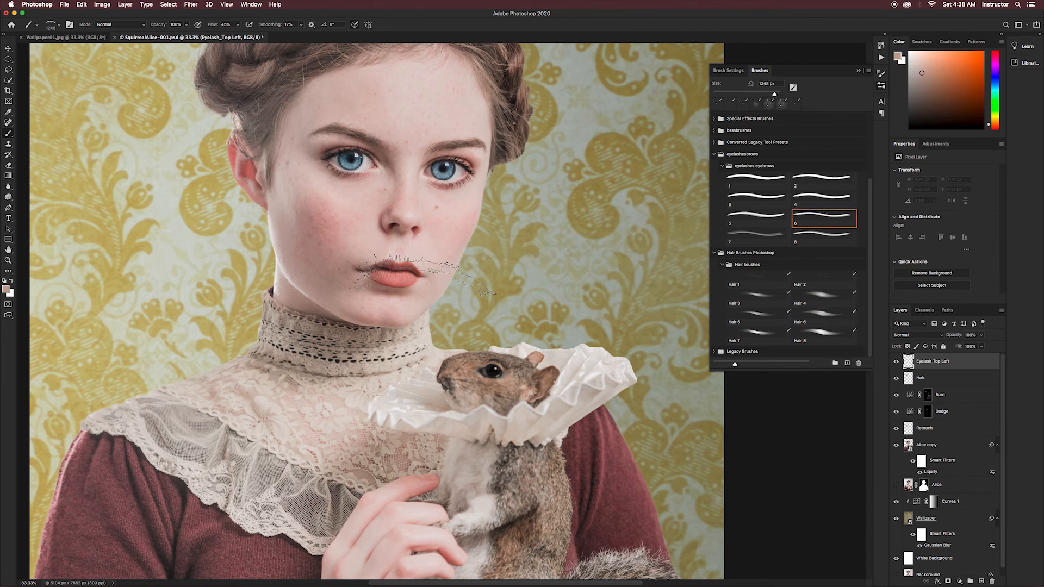
pyautogui.press('d')
pyautogui.press('[')
pyautogui.press('[')
pyautogui.press('[')
pyautogui.press('[')
pyautogui.press('[')
pyautogui.press('[')
pyautogui.press('[')
pyautogui.press('[')
# - Raise the brush flow to 100% and stamp the black upper lashes over the left eye, undoing the trial stamps
pyautogui.click(351, 155)
pyautogui.press('super+z')
pyautogui.click(238, 24)
pyautogui.moveTo(237, 35); pyautogui.dragTo(259, 34)
pyautogui.click(350, 154)
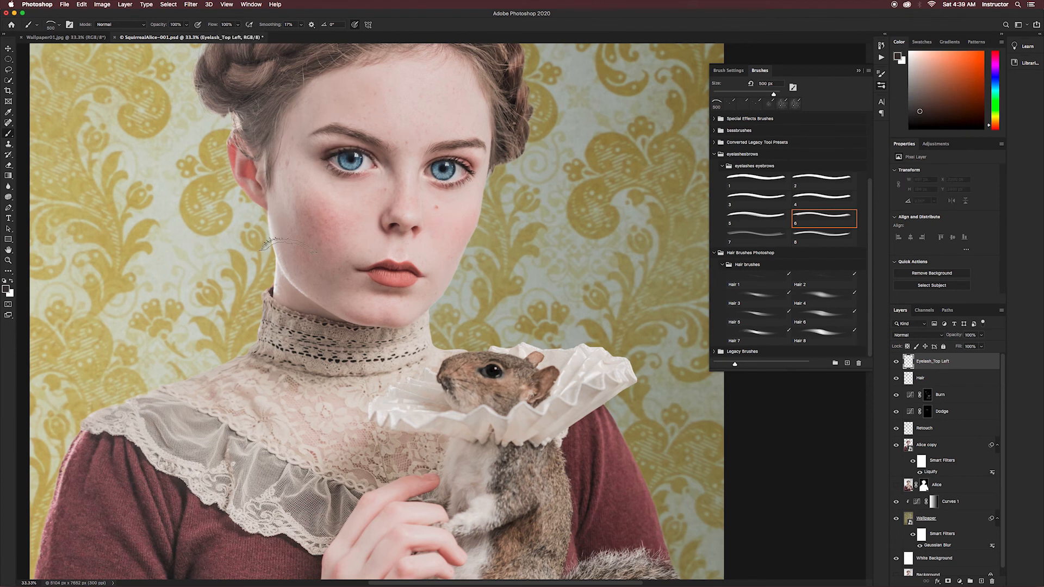
pyautogui.press('d')
pyautogui.press('super+z')
pyautogui.click(349, 156)
# - Free-transform the left lashes to follow the upper eyelid, and compare the eye with the lash layer hidden and shown
pyautogui.press('super+t')
pyautogui.moveTo(389, 141); pyautogui.dragTo(385, 174)
pyautogui.press('Return')
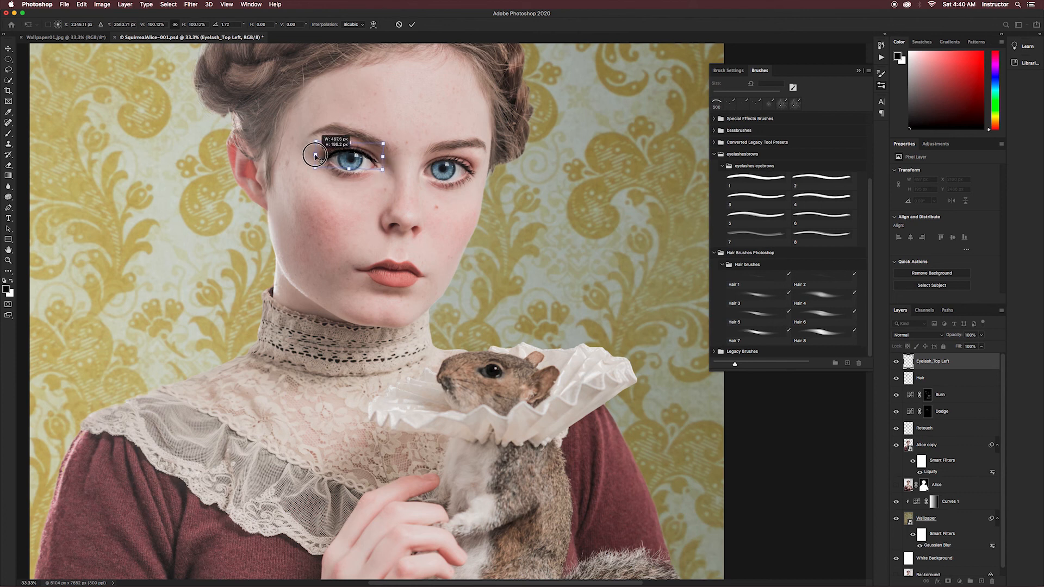
pyautogui.click(824, 218)
pyautogui.click(897, 362)
pyautogui.click(896, 361)
# - Reshape the left lashes by transforming their corners to match the curve of the upper eyelid
pyautogui.click(82, 4)
pyautogui.moveTo(98, 194)
pyautogui.click(203, 228)
pyautogui.moveTo(316, 142); pyautogui.dragTo(380, 143)
pyautogui.moveTo(316, 170); pyautogui.dragTo(313, 168)
pyautogui.press('Return')
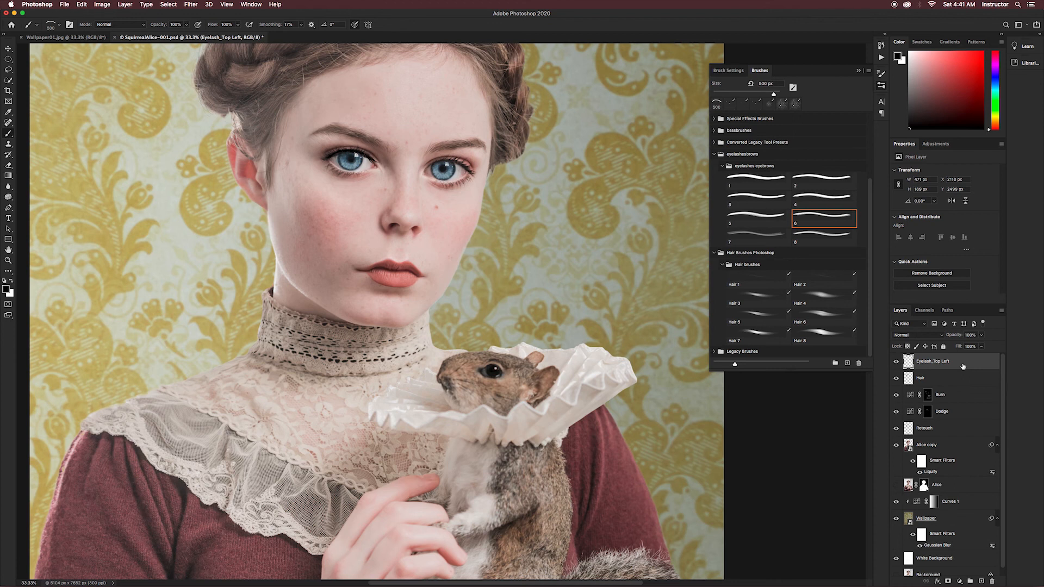
# - Duplicate the Eyelash_Top Left layer, flip the copy horizontally, and move it over the right eye
pyautogui.press('super+j')
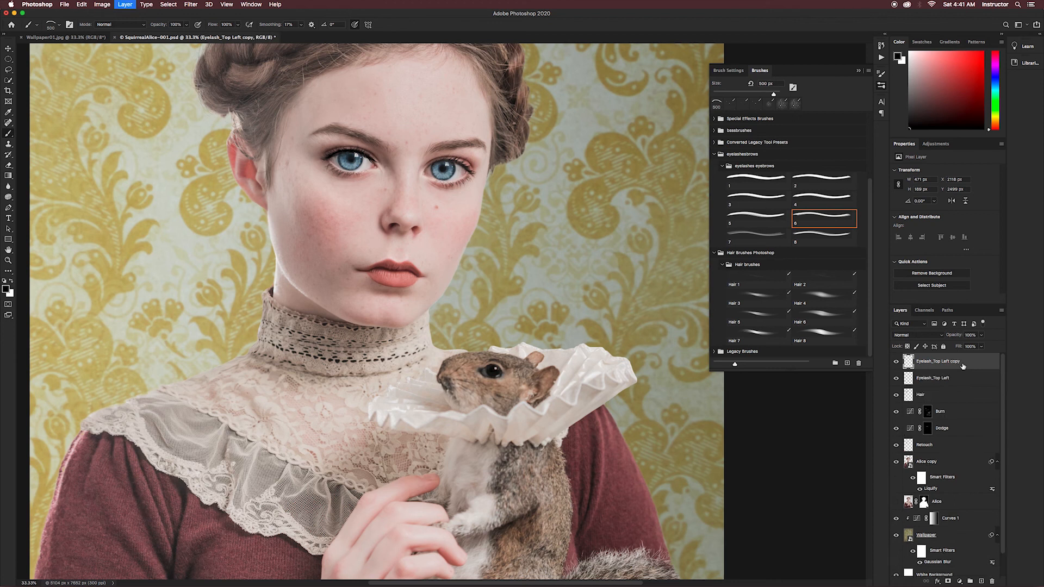
pyautogui.click(952, 201)
pyautogui.press('v')
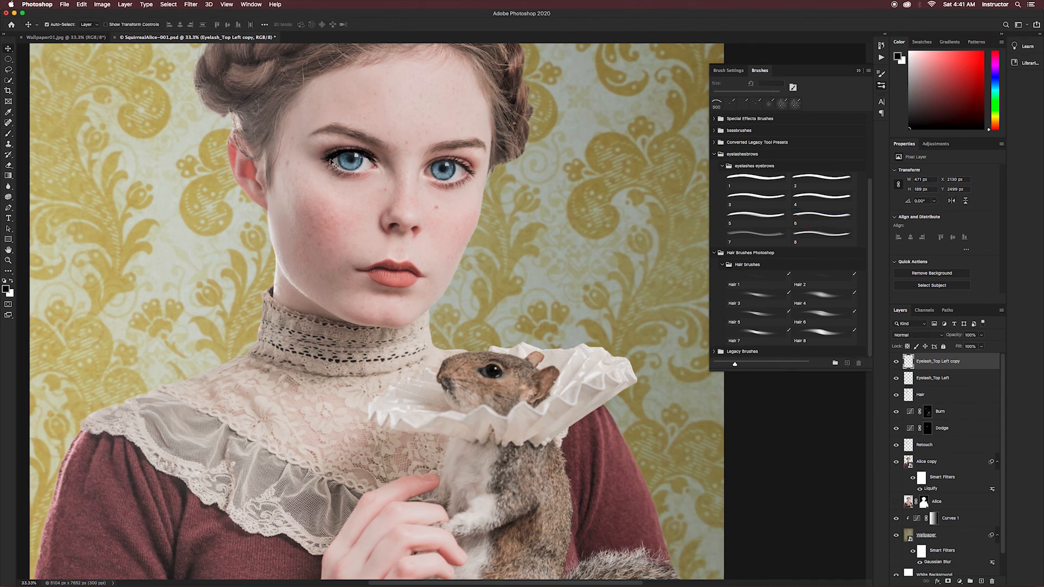
pyautogui.moveTo(332, 162); pyautogui.dragTo(437, 170)
# - Reshape the copied lashes by transforming their corners to fit the right eye's upper lid
pyautogui.click(81, 4)
pyautogui.moveTo(97, 192)
pyautogui.click(217, 229)
pyautogui.moveTo(483, 151)
pyautogui.mouseDown()
pyautogui.moveTo(494, 158)
pyautogui.moveTo(451, 159)
pyautogui.moveTo(482, 164)
pyautogui.mouseUp()
pyautogui.moveTo(417, 169); pyautogui.dragTo(418, 170)
pyautogui.moveTo(491, 168); pyautogui.dragTo(491, 165)
pyautogui.press('Return')
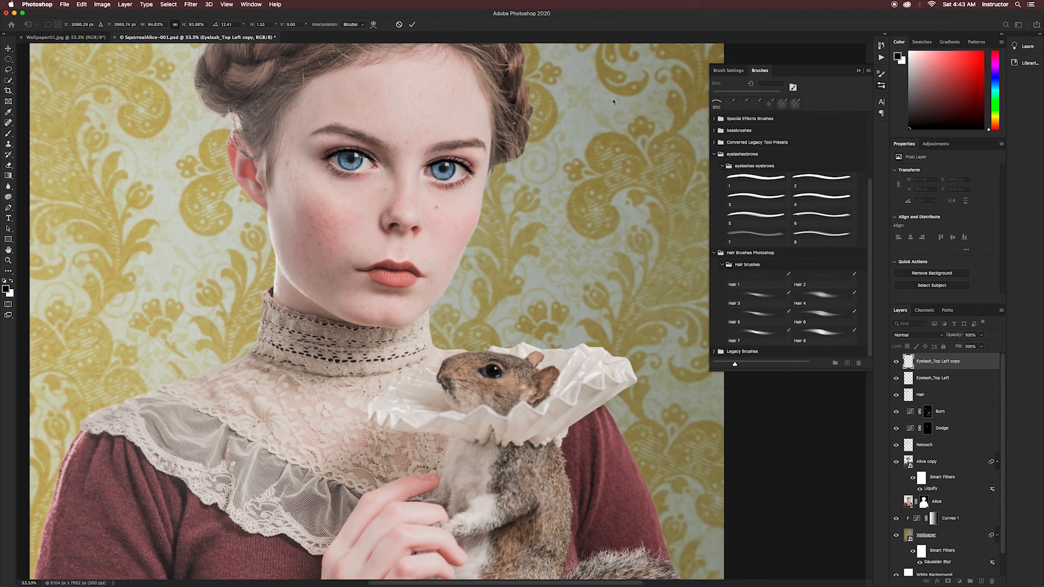
# - Free-transform the right eye's lashes again to refine their size and angle along the upper lid
pyautogui.press('super+equal')
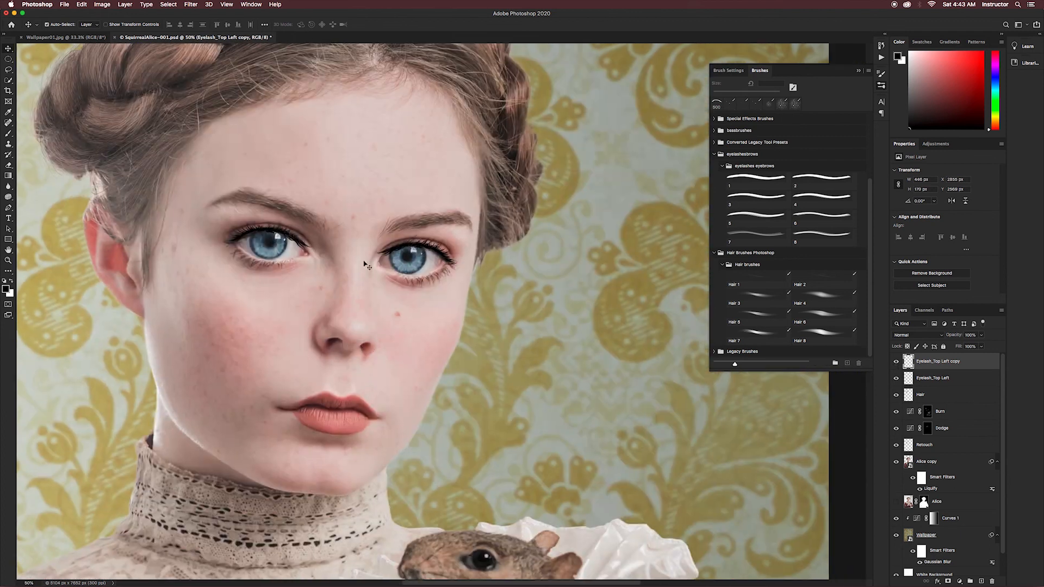
pyautogui.press('super+t')
pyautogui.moveTo(461, 251); pyautogui.dragTo(459, 251)
pyautogui.moveTo(418, 234); pyautogui.dragTo(374, 251)
pyautogui.press('Return')
# - Rename the copied lash layer as Eyelash_Top Right
pyautogui.doubleClick(947, 362)
pyautogui.press('Right')
pyautogui.press('BackSpace')
pyautogui.press('BackSpace')
pyautogui.press('BackSpace')
pyautogui.press('BackSpace')
pyautogui.press('BackSpace')
pyautogui.press('BackSpace')
pyautogui.press('BackSpace')
pyautogui.press('BackSpace')
pyautogui.press('BackSpace')
pyautogui.write('Right')
pyautogui.press('Return')
# - Select the Eyelash_Top Left layer and adjust the lashes' corners to refine their fit on the left eye
pyautogui.click(946, 378)
pyautogui.click(82, 4)
pyautogui.click(93, 185)
pyautogui.moveTo(316, 241); pyautogui.dragTo(315, 239)
pyautogui.moveTo(220, 220); pyautogui.dragTo(227, 222)
pyautogui.moveTo(220, 257); pyautogui.dragTo(215, 258)
pyautogui.moveTo(315, 240); pyautogui.dragTo(315, 239)
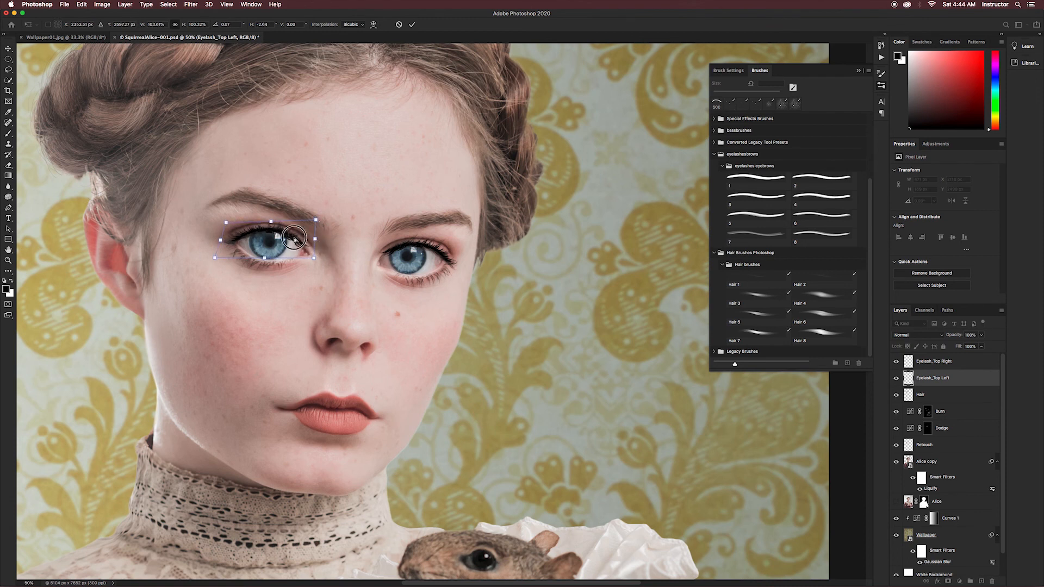
pyautogui.press('Return')
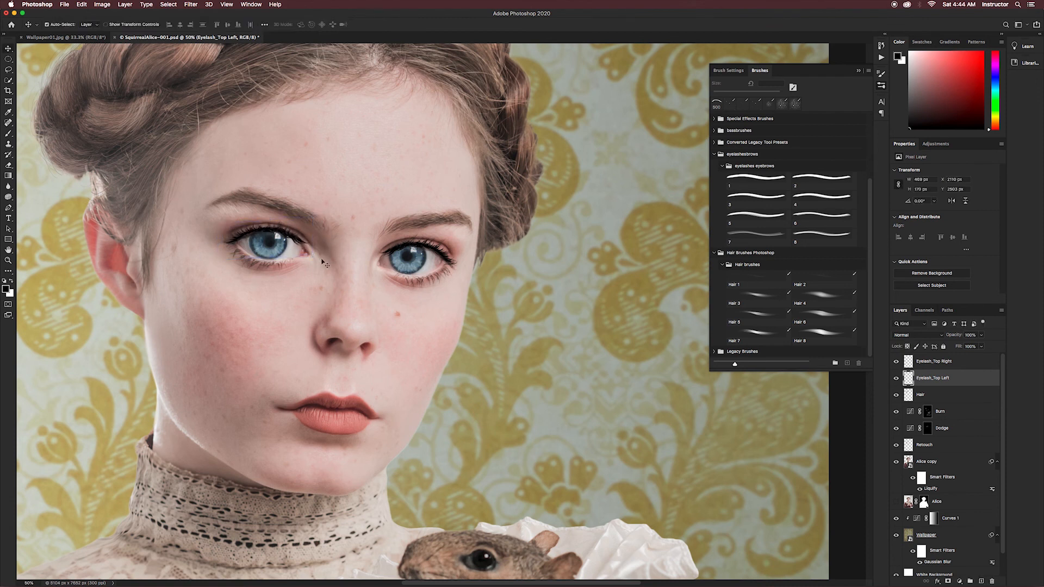
# - Create a layer named Eyelash_Bottom Left and stamp lower lashes under the left eye with a smaller brush
pyautogui.click(967, 363)
pyautogui.press('b')
pyautogui.press('super+shift+n')
pyautogui.write('Eyelash_Bottom Left')
pyautogui.press('Return')
pyautogui.press('[')
pyautogui.press('[')
pyautogui.press('[')
pyautogui.press('[')
pyautogui.press('[')
pyautogui.press('[')
pyautogui.press('[')
pyautogui.press('[')
pyautogui.click(272, 260)
# - Distort the stamped lower lashes so they follow the curve of the left eye's lower lid
pyautogui.click(81, 5)
pyautogui.moveTo(131, 194)
pyautogui.click(204, 249)
pyautogui.moveTo(262, 270); pyautogui.dragTo(261, 278)
pyautogui.moveTo(298, 240); pyautogui.dragTo(295, 244)
pyautogui.moveTo(226, 239); pyautogui.dragTo(216, 238)
pyautogui.press('Return')
# - Duplicate the lower lashes as a layer named Eyelash_Bottom Right and move the copy to the right eye
pyautogui.press('super+j')
pyautogui.doubleClick(938, 362)
pyautogui.write('Eyelash_Bottom Right')
pyautogui.press('Return')
pyautogui.press('v')
pyautogui.moveTo(256, 266); pyautogui.dragTo(418, 278)
# - Flip the copied lower lashes horizontally and narrow them to about 82% width to fit the right eye
pyautogui.click(82, 4)
pyautogui.click(209, 344)
pyautogui.press('super+t')
pyautogui.moveTo(468, 256); pyautogui.dragTo(459, 251)
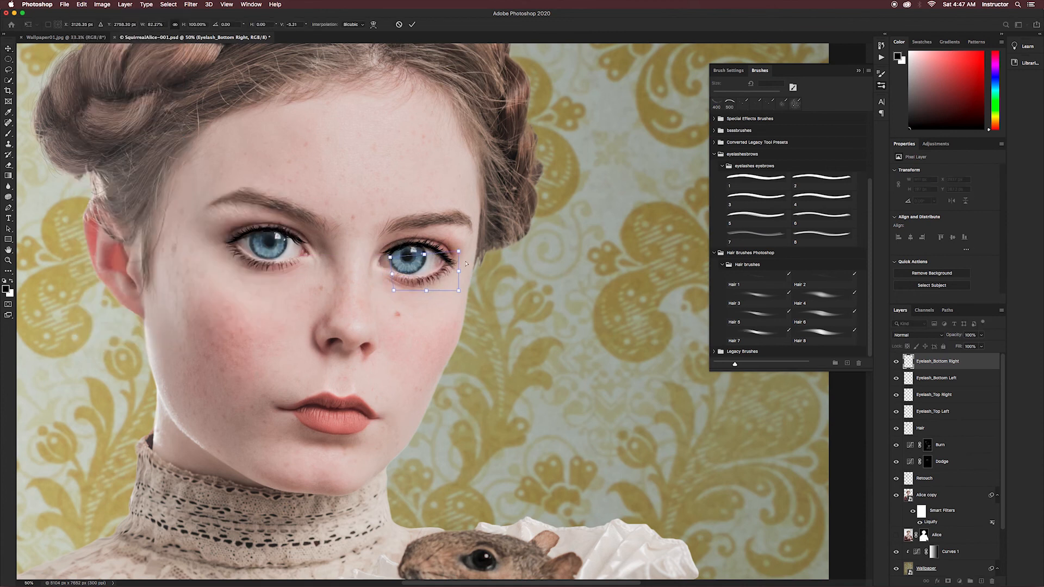
pyautogui.press('Return')
# - Soften the four eyelash layers one by one, lowering the Eyelash_Bottom Right layer's opacity to 75%
pyautogui.press('super+minus')
pyautogui.press('super+minus')
pyautogui.click(961, 412)
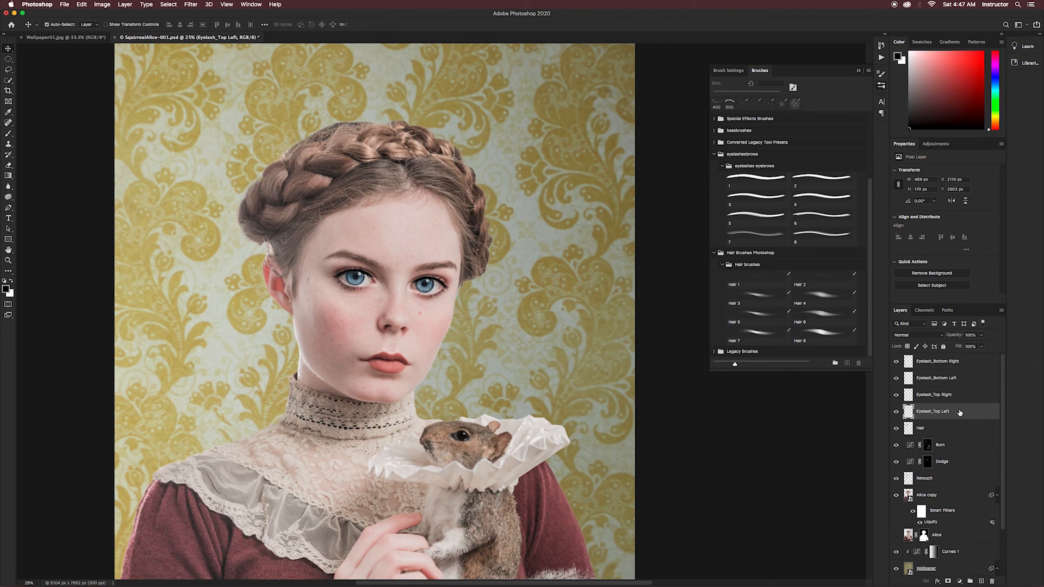
pyautogui.press('super+plus')
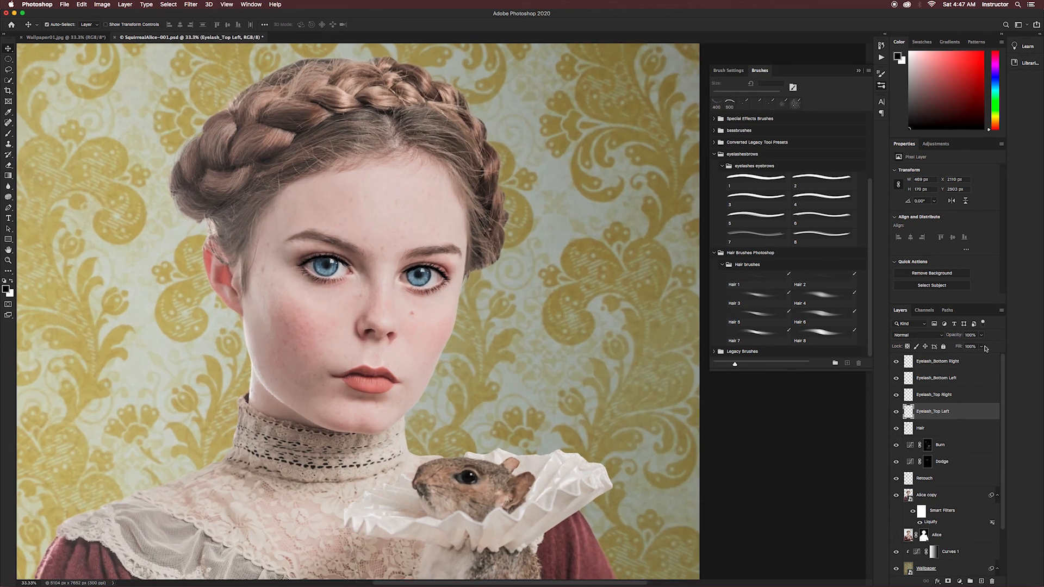
pyautogui.click(982, 346)
pyautogui.moveTo(982, 348)
pyautogui.mouseDown()
pyautogui.moveTo(960, 349)
pyautogui.moveTo(972, 351)
pyautogui.mouseUp()
pyautogui.click(963, 397)
pyautogui.click(960, 378)
pyautogui.click(972, 362)
pyautogui.click(981, 337)
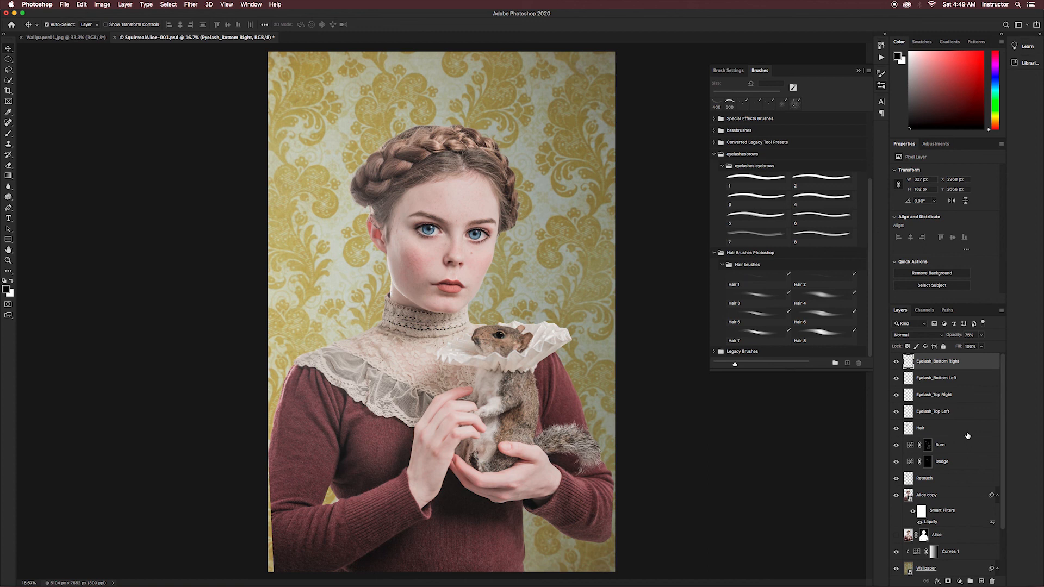
# - Group the layers from Eyelash_Bottom Right down to Alice into a group named Alice
pyautogui.keyDown('shift'); pyautogui.click(977, 381); pyautogui.keyUp('shift')
pyautogui.keyDown('shift'); pyautogui.click(977, 396); pyautogui.keyUp('shift')
pyautogui.keyDown('shift'); pyautogui.click(964, 538); pyautogui.keyUp('shift')
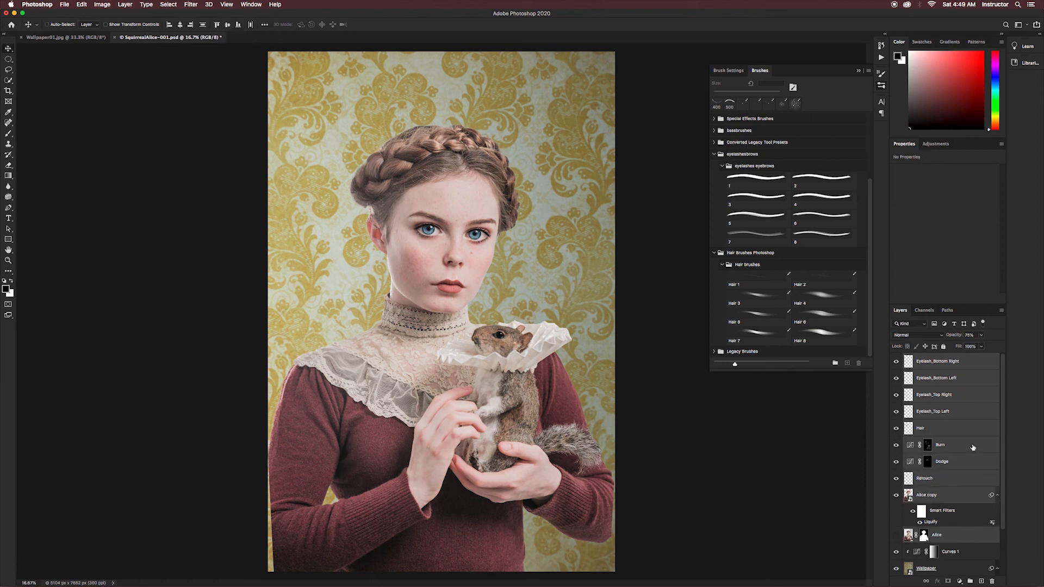
pyautogui.rightClick(978, 363)
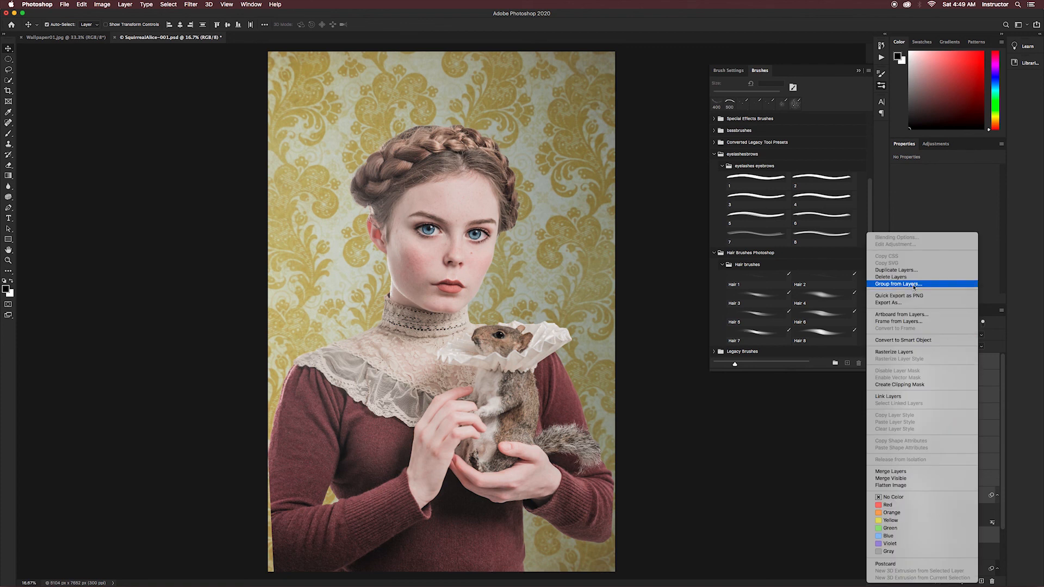
pyautogui.click(898, 284)
pyautogui.write('Alice')
pyautogui.press('Return')
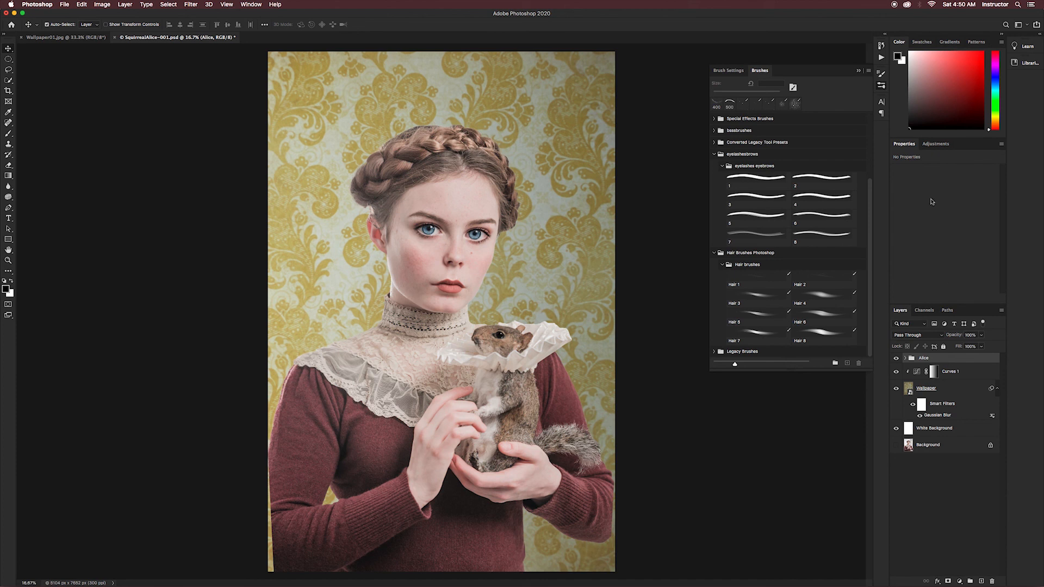
# - Add a Curves adjustment layer above the Alice group and set its blend mode to Multiply
pyautogui.click(932, 145)
pyautogui.click(923, 165)
pyautogui.click(919, 335)
pyautogui.click(914, 360)
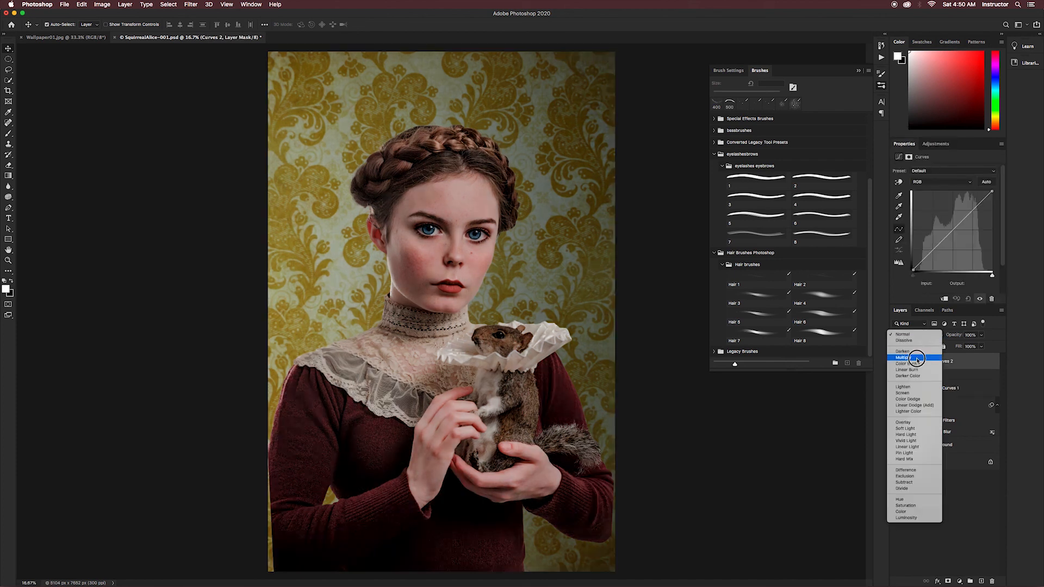
# - Clip the new Curves layer to the Alice group and lower its fill to 28%
pyautogui.rightClick(969, 363)
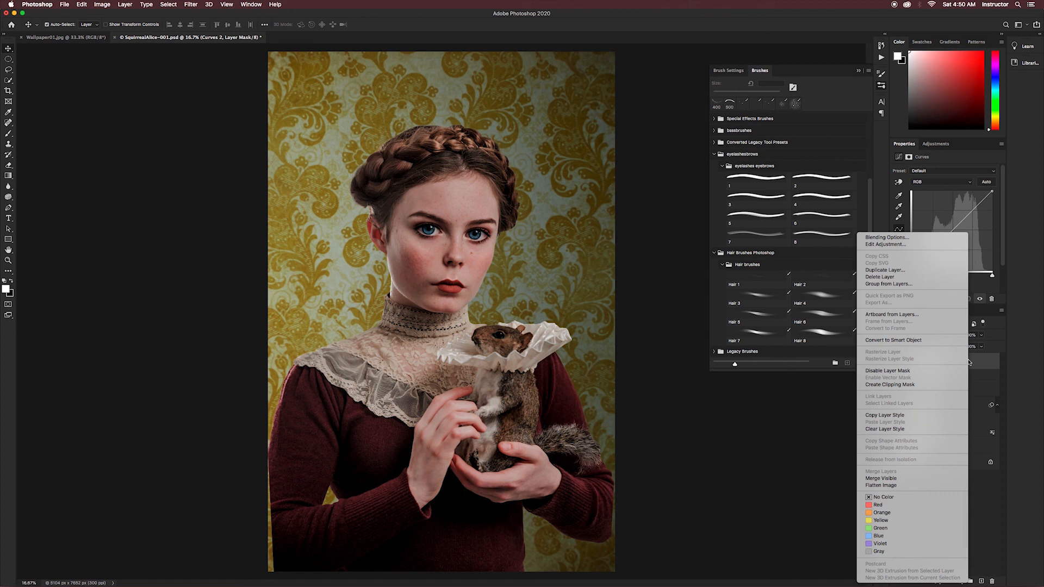
pyautogui.click(905, 387)
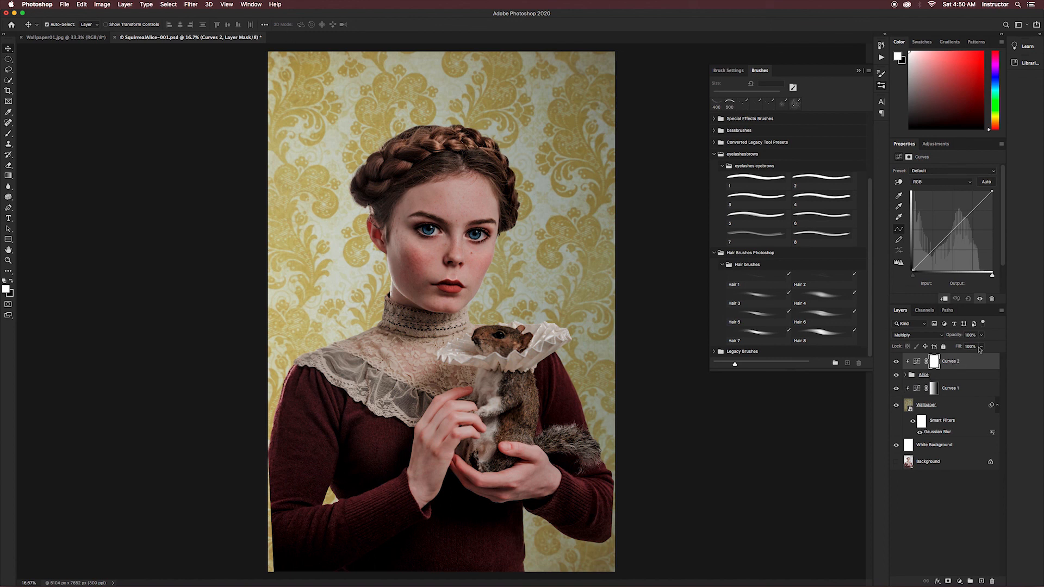
pyautogui.click(982, 347)
pyautogui.moveTo(983, 359); pyautogui.dragTo(956, 359)
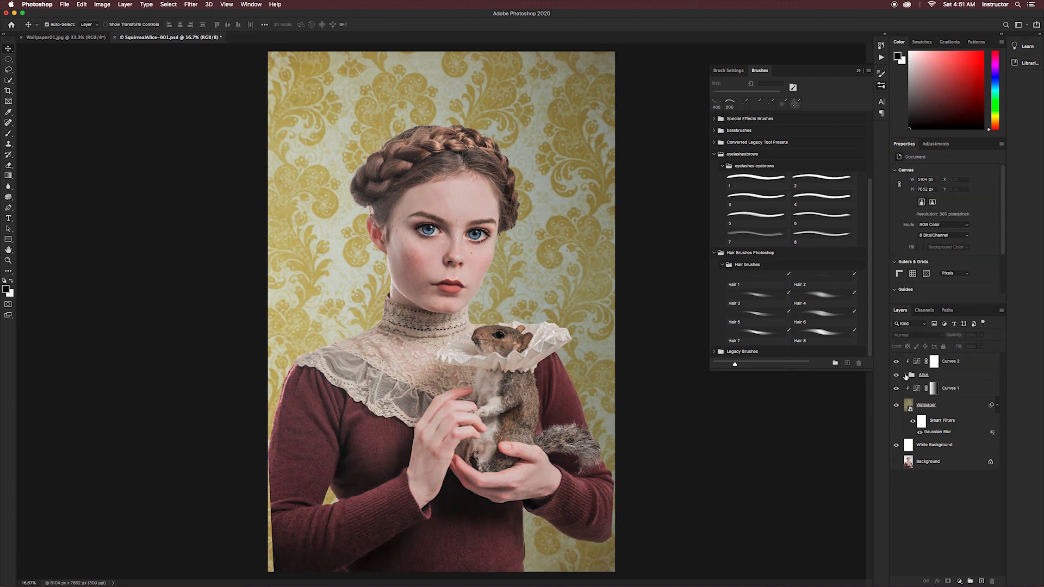
# - Expand the Alice group and create a layer named Squirrel Tail above the Hair layer
pyautogui.click(905, 375)
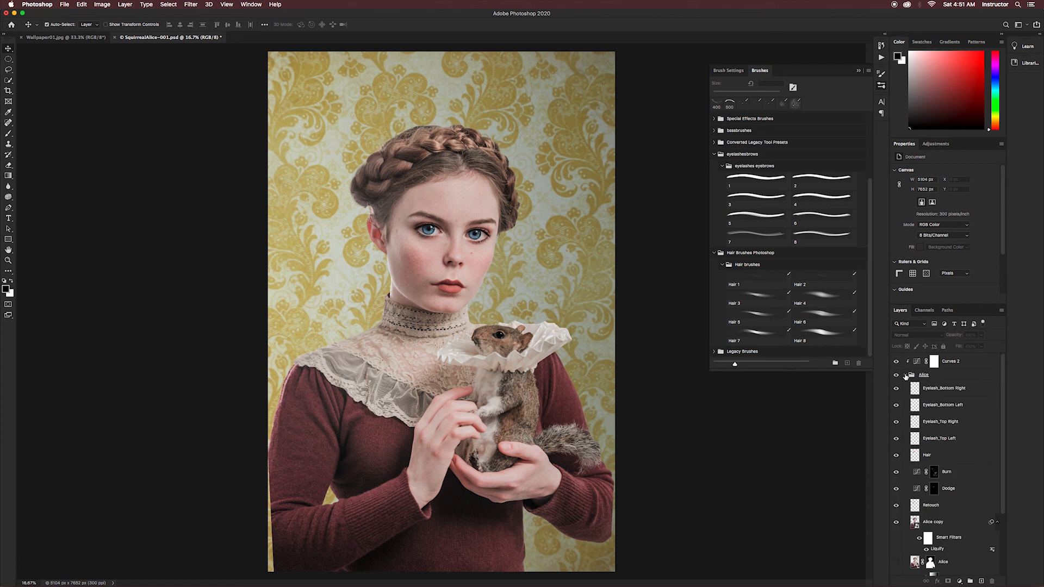
pyautogui.click(953, 455)
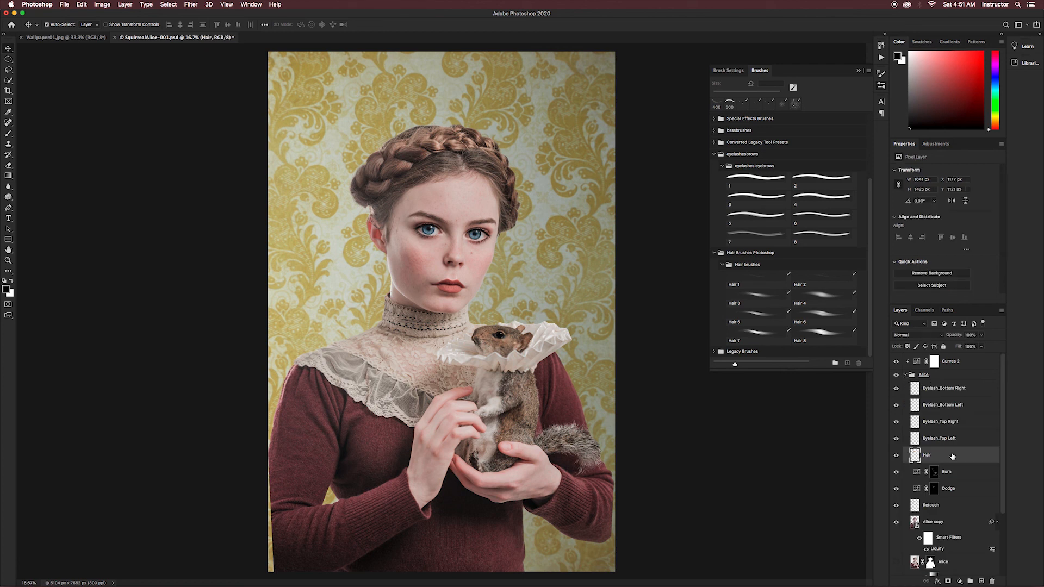
pyautogui.press('shift+super+n')
pyautogui.write('Squirrel Tail')
pyautogui.click(593, 286)
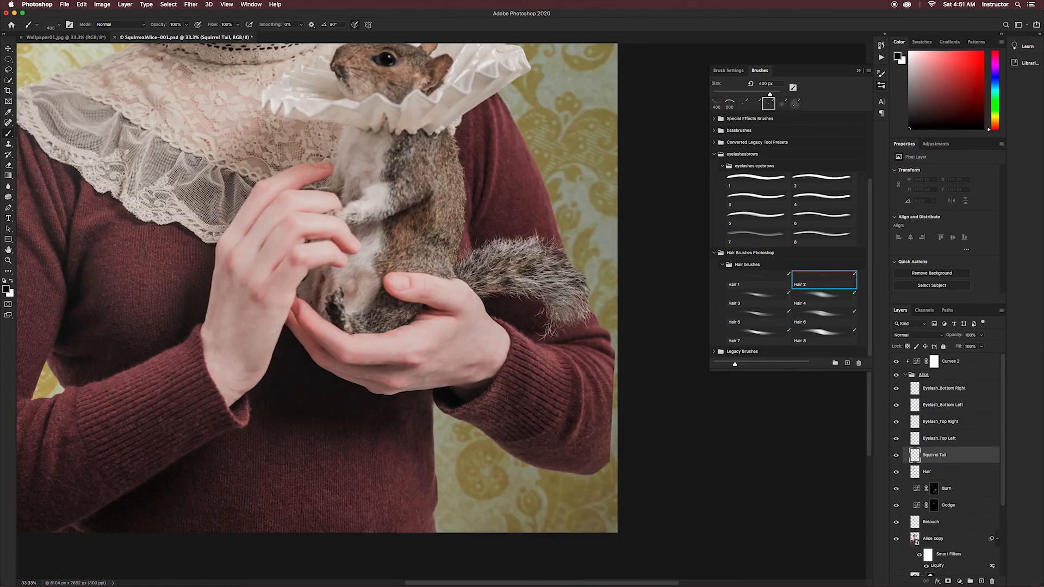
# - Sample the squirrel's fur color and paint strands on the tail with the Hair 2 brush
pyautogui.keyDown('alt'); pyautogui.click(558, 299); pyautogui.keyUp('alt')
pyautogui.click(759, 281)
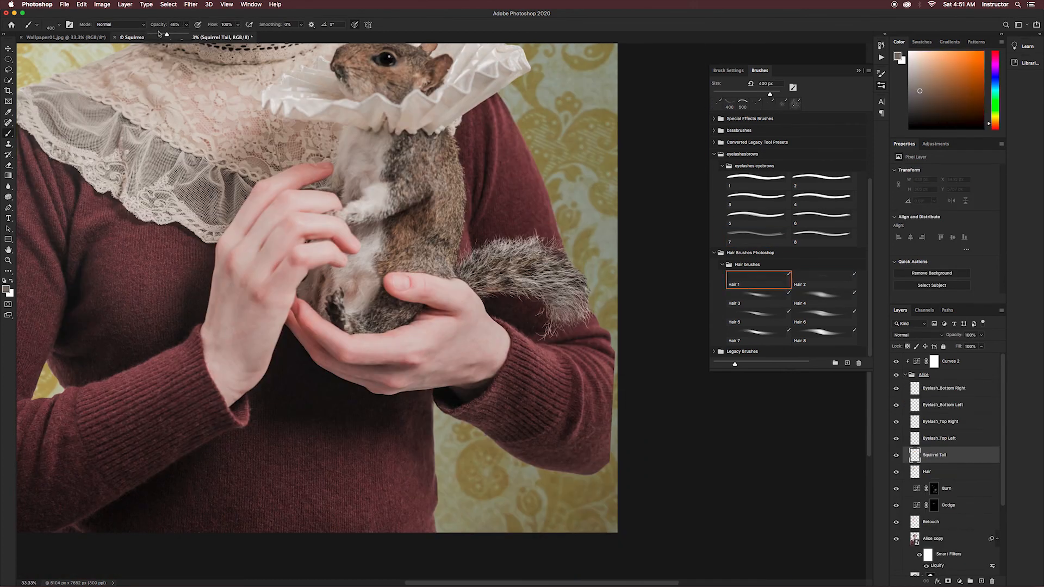
pyautogui.click(824, 280)
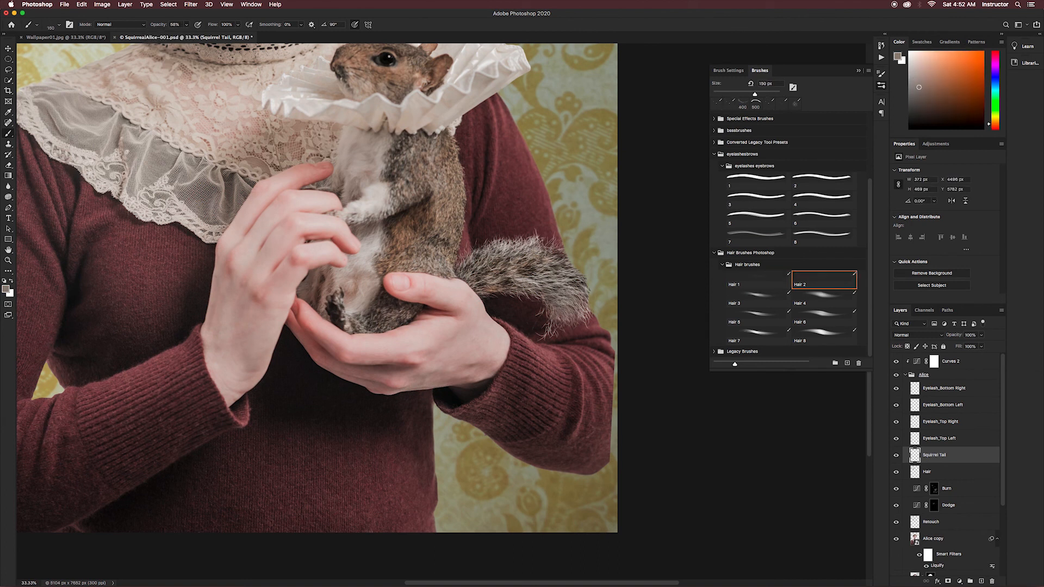
pyautogui.keyDown('alt'); pyautogui.click(570, 305); pyautogui.keyUp('alt')
pyautogui.moveTo(571, 303)
pyautogui.mouseDown()
pyautogui.moveTo(558, 313)
pyautogui.moveTo(567, 289)
pyautogui.moveTo(537, 307)
pyautogui.mouseUp()
pyautogui.keyDown('alt'); pyautogui.click(560, 298); pyautogui.keyUp('alt')
pyautogui.keyDown('alt'); pyautogui.click(561, 283); pyautogui.keyUp('alt')
pyautogui.keyDown('alt'); pyautogui.click(546, 300); pyautogui.keyUp('alt')
# - Switch to the Hair 1 brush at a lower opacity and add fur strands near the tail's tip
pyautogui.click(758, 281)
pyautogui.moveTo(186, 25); pyautogui.dragTo(172, 35)
pyautogui.keyDown('alt'); pyautogui.click(560, 297); pyautogui.keyUp('alt')
pyautogui.keyDown('alt'); pyautogui.click(564, 299); pyautogui.keyUp('alt')
pyautogui.moveTo(562, 298)
pyautogui.mouseDown()
pyautogui.moveTo(580, 323)
pyautogui.moveTo(585, 300)
pyautogui.moveTo(549, 310)
pyautogui.mouseUp()
pyautogui.keyDown('alt'); pyautogui.click(563, 305); pyautogui.keyUp('alt')
pyautogui.keyDown('alt'); pyautogui.click(562, 303); pyautogui.keyUp('alt')
# - Paint finer fur strands around the tail's edges with the Hair 1 brush at 100 px and 72% opacity
pyautogui.moveTo(186, 25); pyautogui.dragTo(182, 35)
pyautogui.press('[')
pyautogui.press('[')
pyautogui.moveTo(570, 309)
pyautogui.mouseDown()
pyautogui.moveTo(579, 324)
pyautogui.moveTo(542, 328)
pyautogui.mouseUp()
pyautogui.moveTo(555, 271); pyautogui.dragTo(571, 252)
pyautogui.moveTo(570, 273); pyautogui.dragTo(584, 259)
pyautogui.keyDown('alt'); pyautogui.click(493, 291); pyautogui.keyUp('alt')
pyautogui.keyDown('alt'); pyautogui.click(500, 272); pyautogui.keyUp('alt')
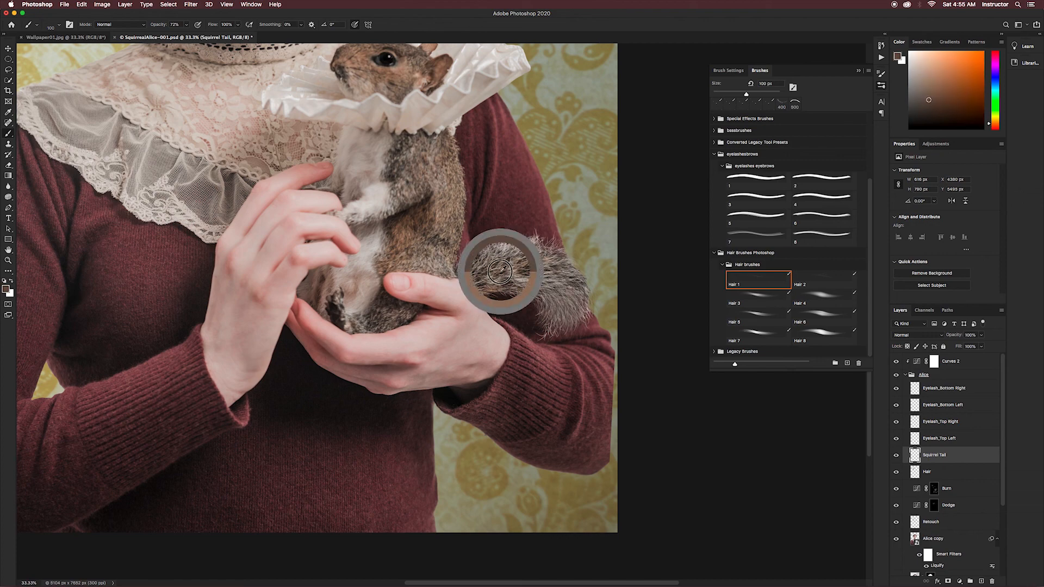
# - Try shifting the wallpaper's hue slightly toward orange with a Hue/Saturation adjustment layer clipped to the Wallpaper layer
pyautogui.press('super+minus')
pyautogui.press('super+minus')
pyautogui.scroll(-5, 984, 452)
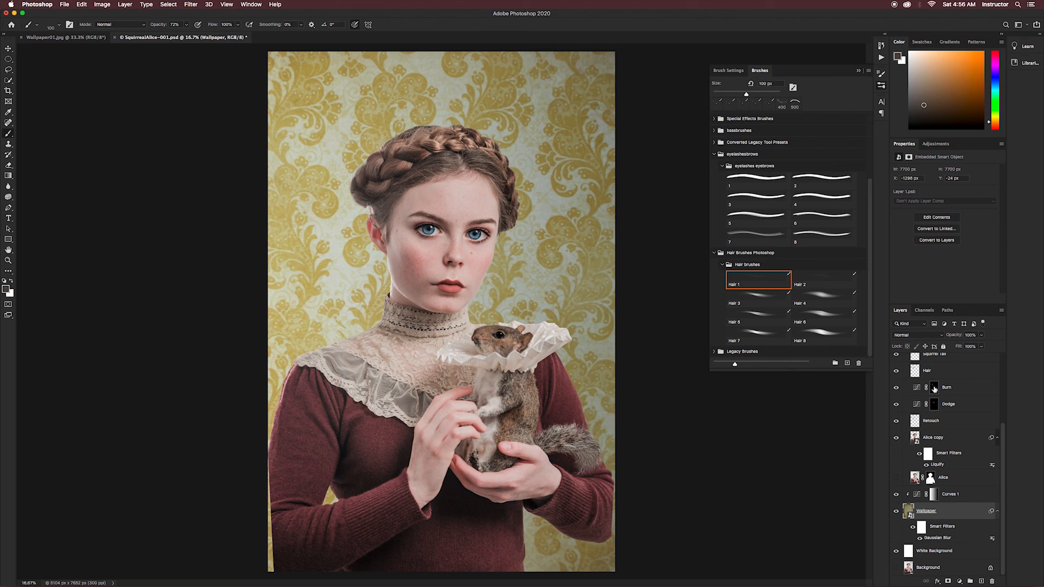
pyautogui.click(941, 144)
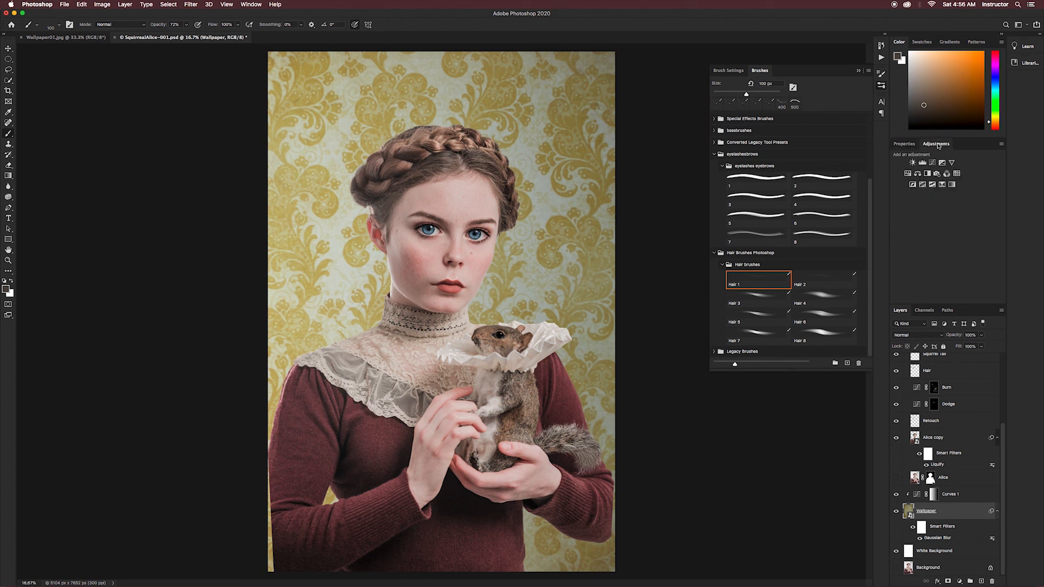
pyautogui.click(908, 174)
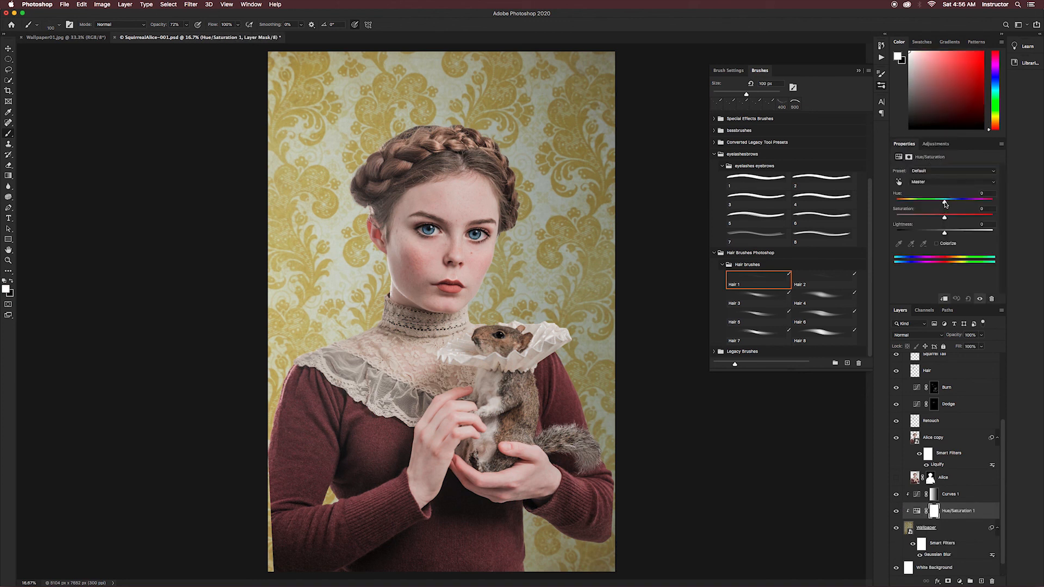
pyautogui.moveTo(945, 203)
pyautogui.mouseDown()
pyautogui.moveTo(922, 206)
pyautogui.moveTo(955, 209)
pyautogui.moveTo(941, 211)
pyautogui.mouseUp()
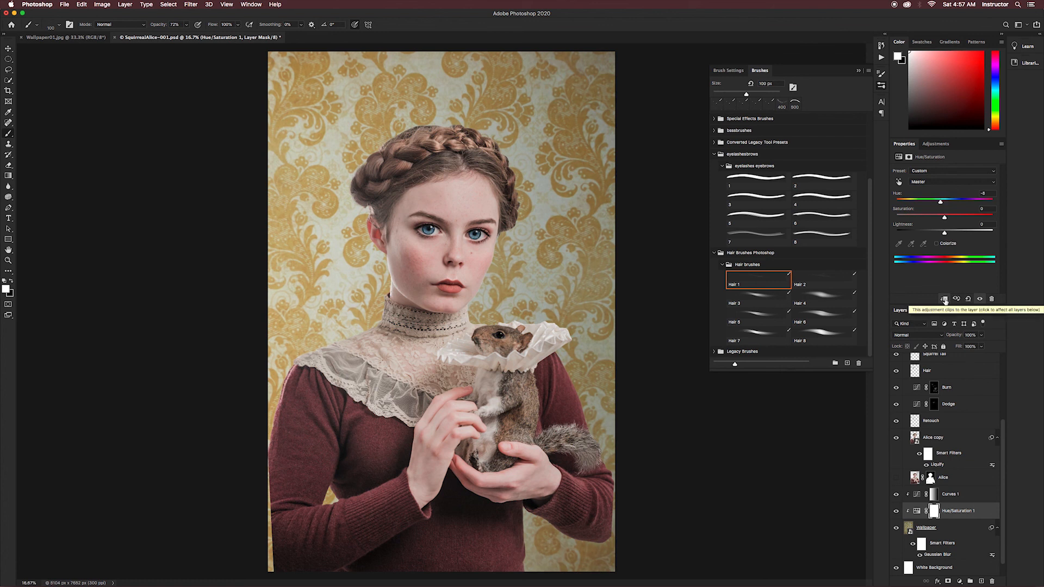
# - Compare the Hue/Saturation layer's clipping and visibility on and off, and delete the layer
pyautogui.click(945, 299)
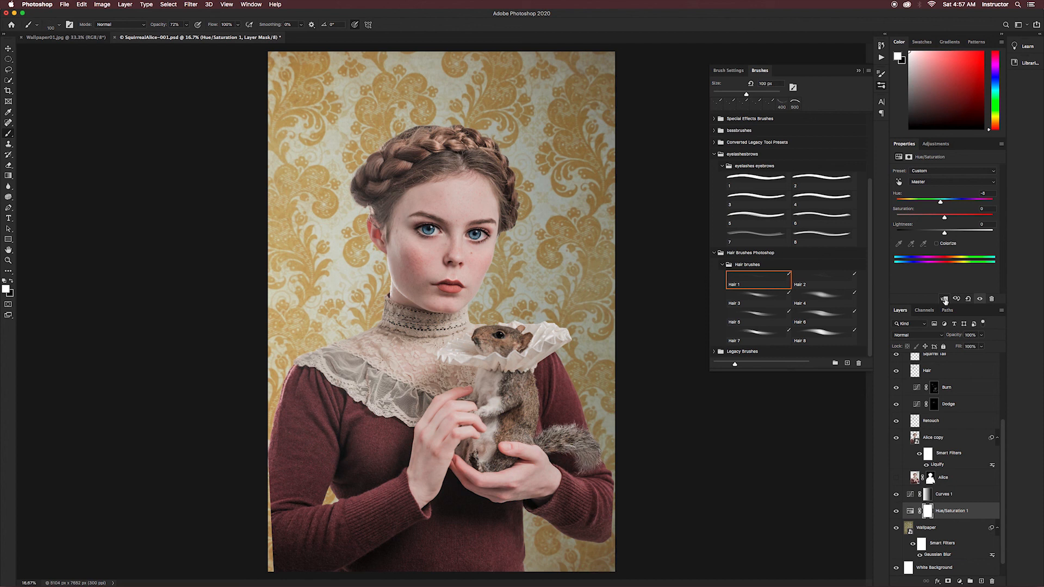
pyautogui.click(945, 299)
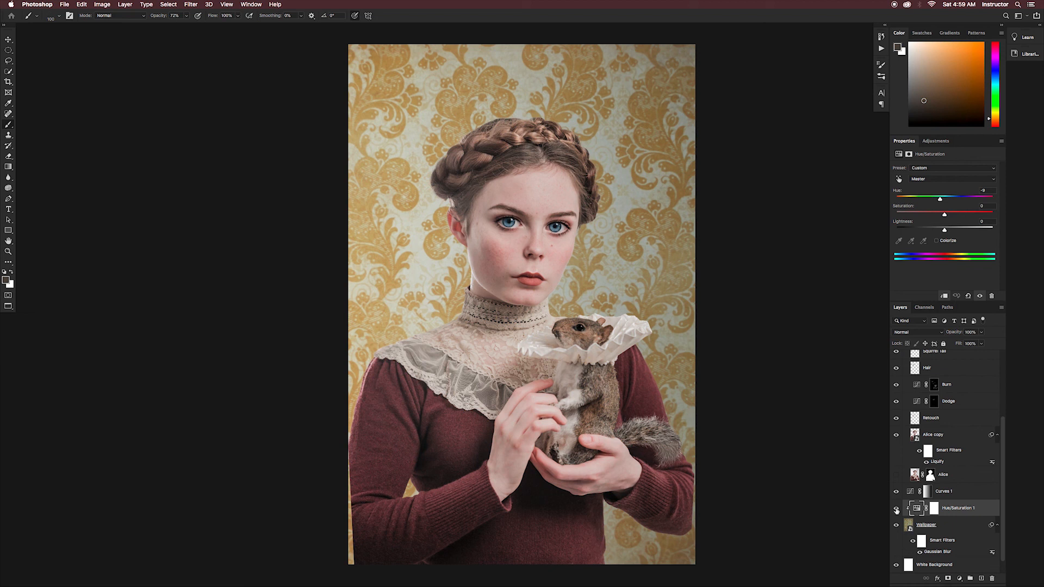
pyautogui.click(897, 509)
pyautogui.moveTo(988, 511); pyautogui.dragTo(993, 575)
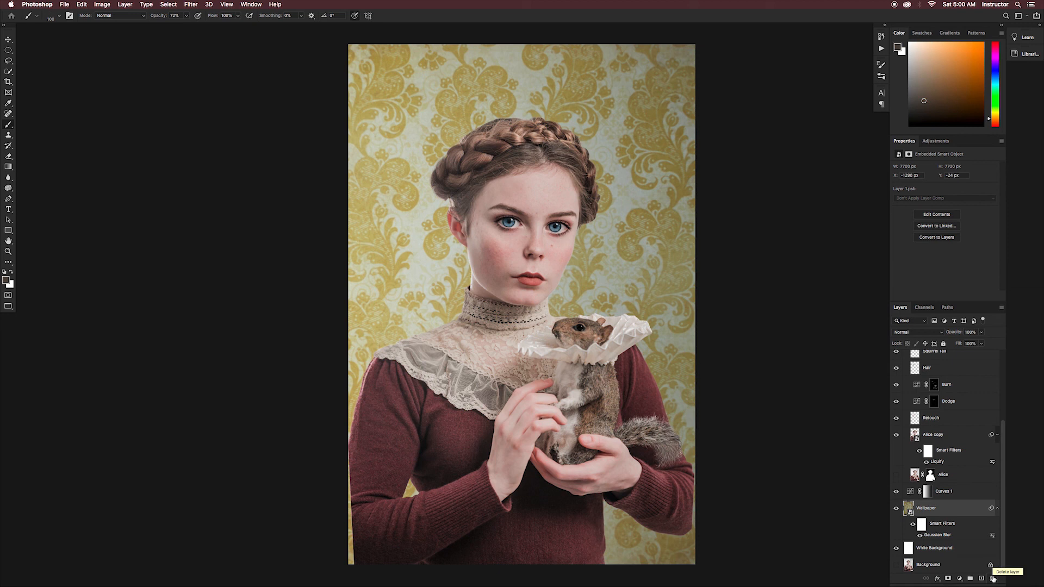
# - Save the layered document as a new Photoshop file with Uncropped added to its name
pyautogui.press('super+shift+s')
pyautogui.click(518, 130)
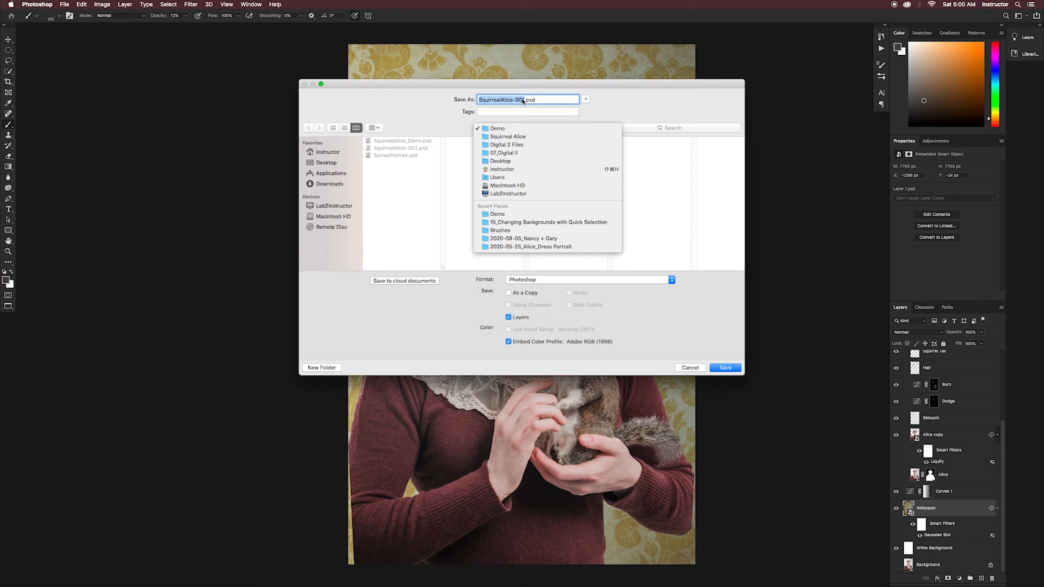
pyautogui.click(528, 100)
pyautogui.press('Right')
pyautogui.write('Uncropped')
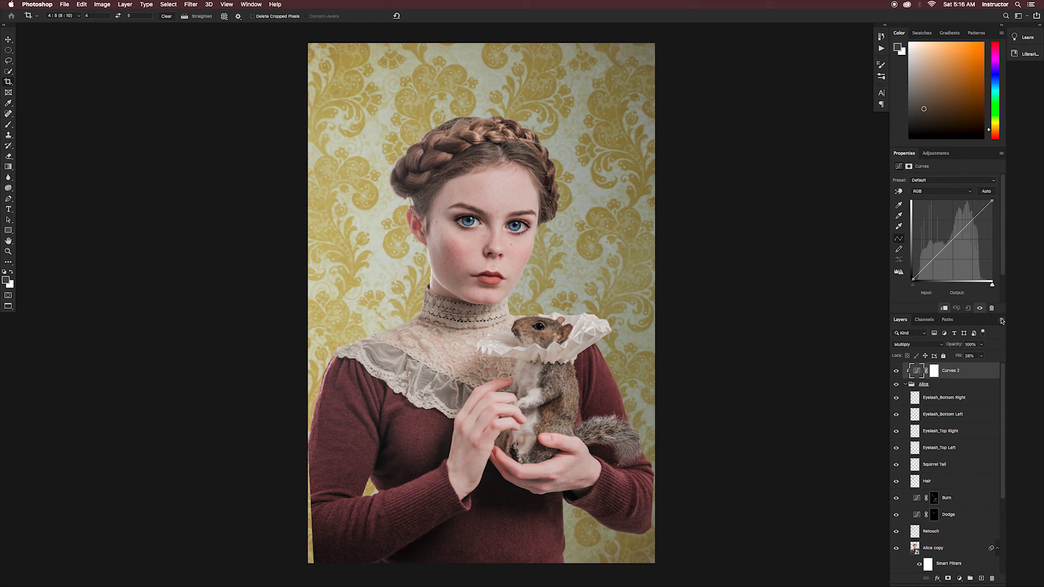
# - Flatten the image, discarding hidden layers and suppressing that warning in future
pyautogui.click(1002, 321)
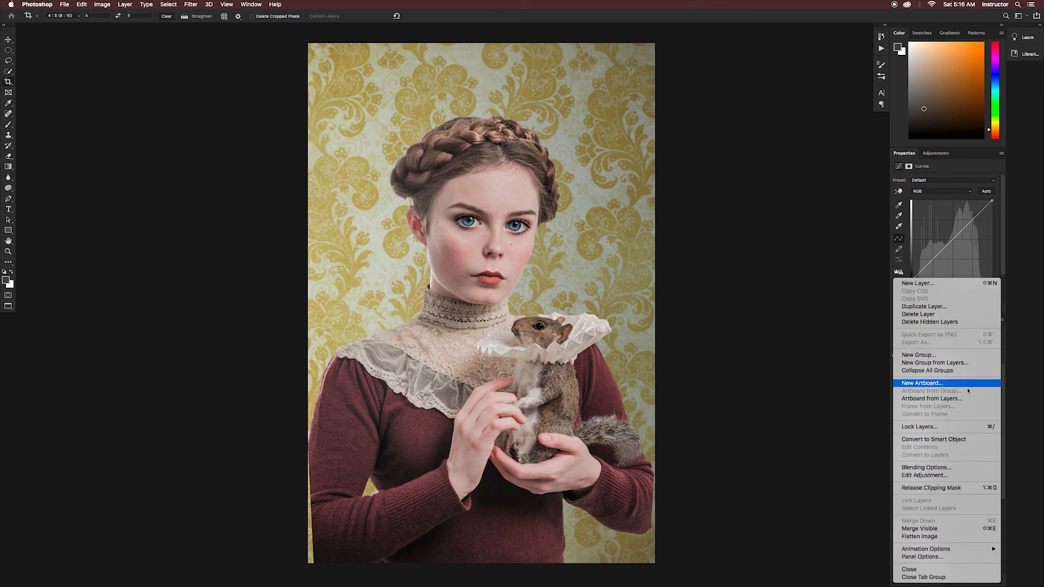
pyautogui.click(933, 537)
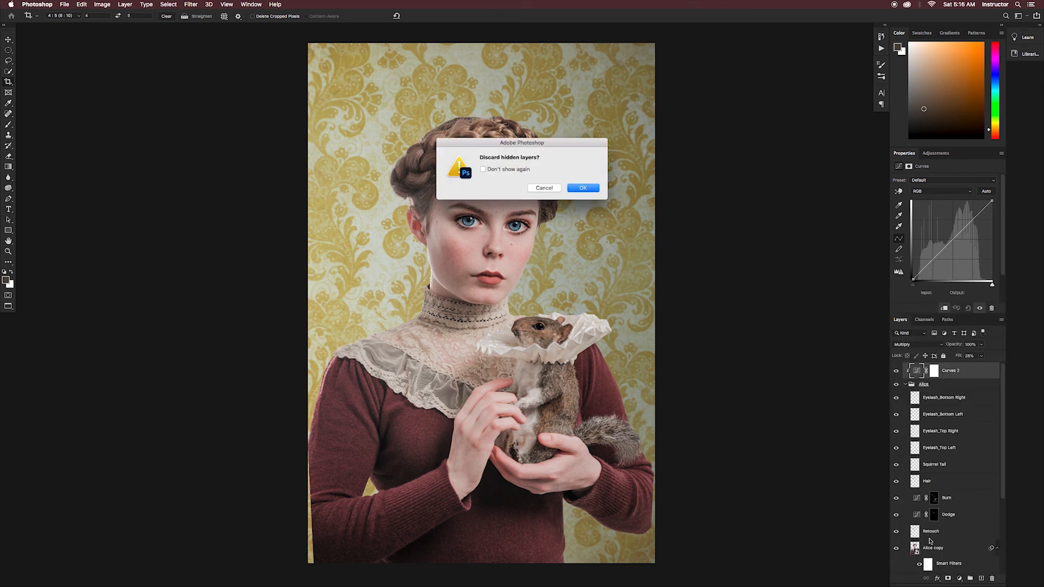
pyautogui.click(483, 169)
pyautogui.click(579, 189)
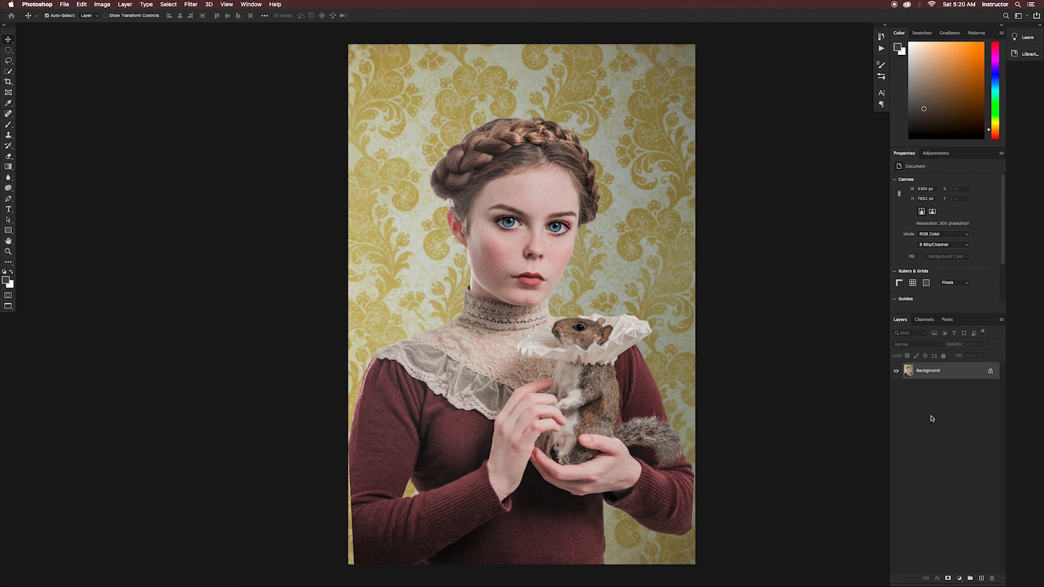
# - Crop the flattened image tighter around the woman at a 4:5 (8:10) ratio with Delete Cropped Pixels enabled
pyautogui.press('c')
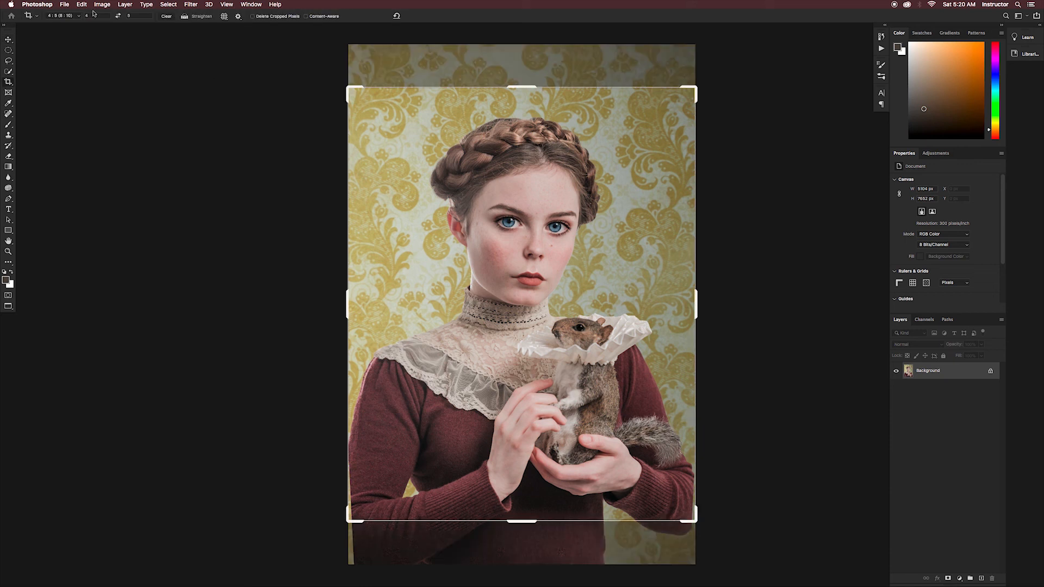
pyautogui.click(75, 16)
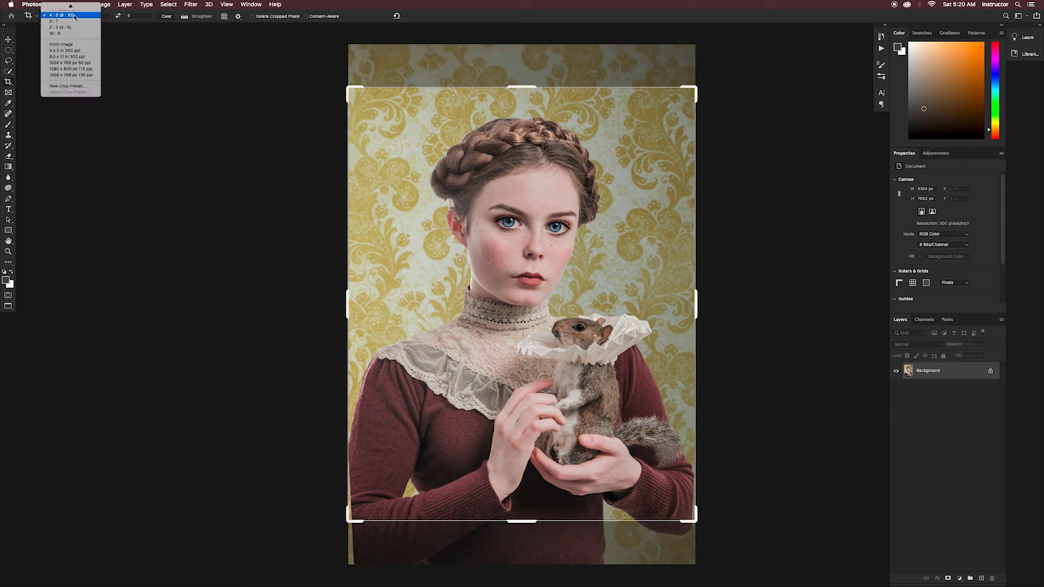
pyautogui.click(75, 15)
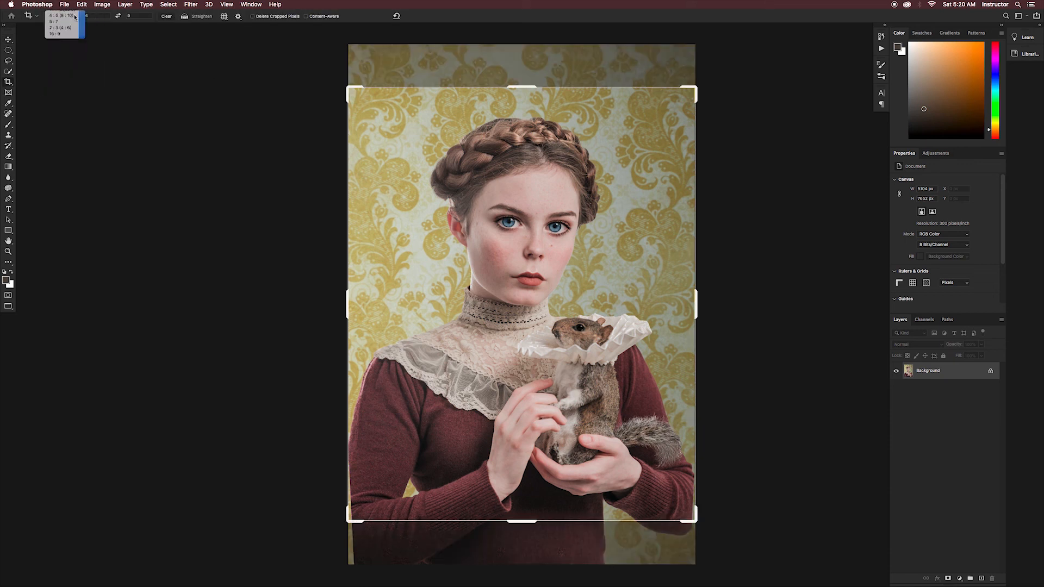
pyautogui.click(254, 17)
pyautogui.moveTo(530, 521); pyautogui.dragTo(533, 513)
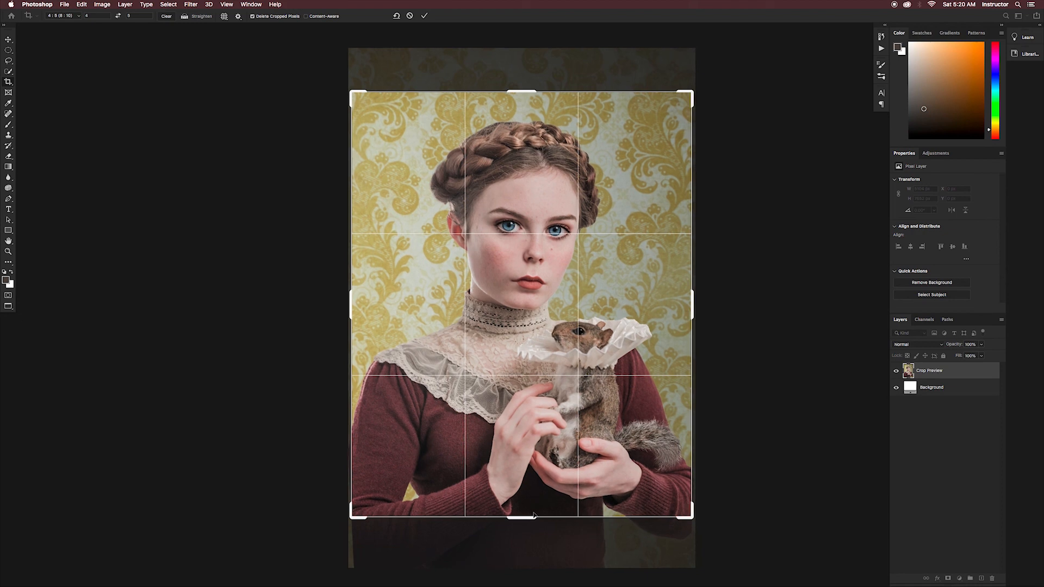
pyautogui.press('Return')
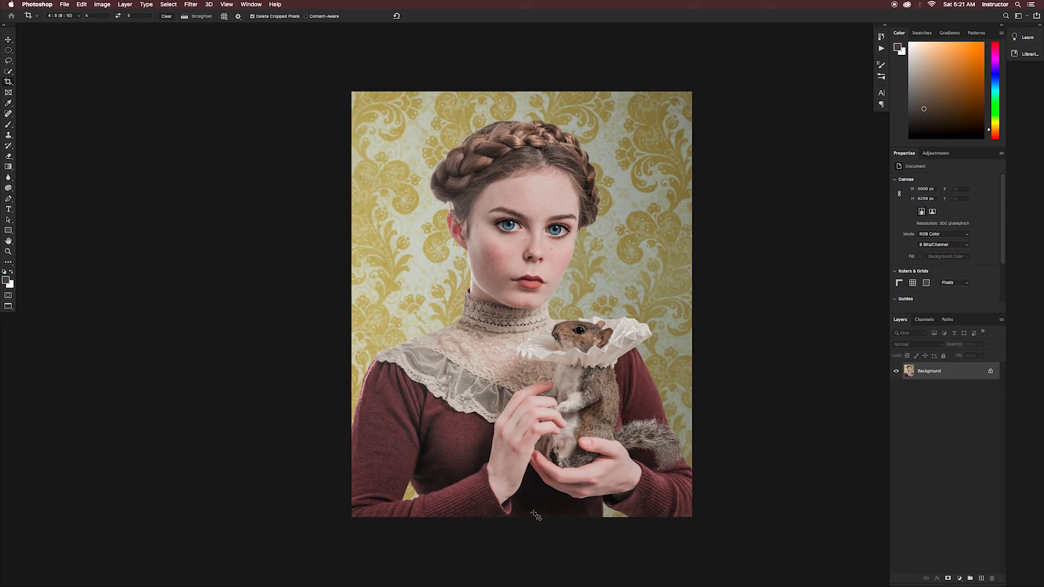
# - Save the cropped image as a new file in a different format, trimming the end of its file name
pyautogui.press('super+shift+s')
pyautogui.click(528, 281)
pyautogui.click(528, 328)
pyautogui.click(542, 100)
pyautogui.press('BackSpace')
pyautogui.press('BackSpace')
pyautogui.press('BackSpace')
pyautogui.press('BackSpace')
pyautogui.press('BackSpace')
pyautogui.press('BackSpace')
pyautogui.press('BackSpace')
pyautogui.press('BackSpace')
pyautogui.press('BackSpace')
pyautogui.press('BackSpace')
pyautogui.press('BackSpace')
pyautogui.press('Return')
pyautogui.press('Return')
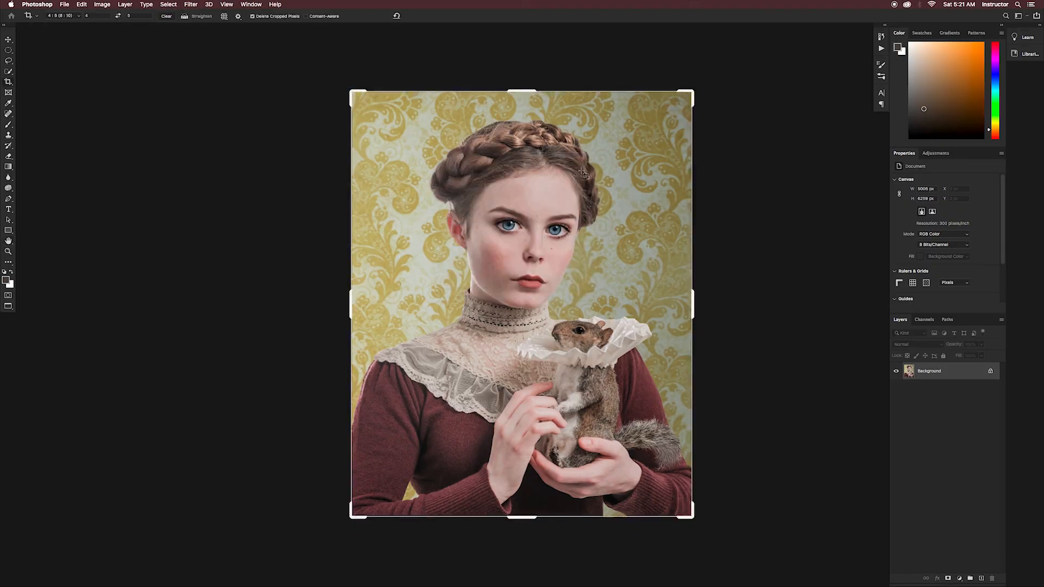